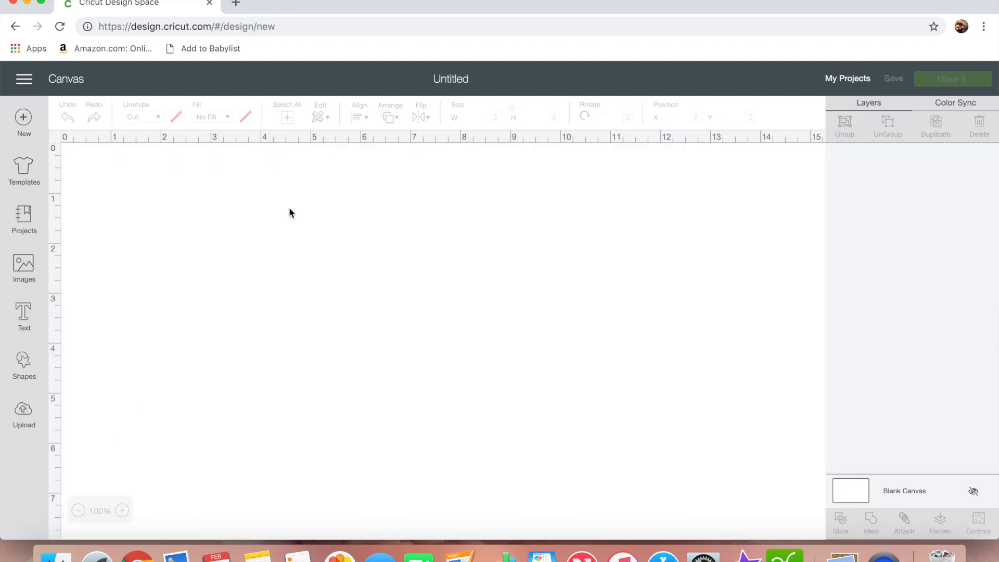
Preview the Full Grid and Partial Grid canvas options in the settings and set the canvas grid to No Grid
left_click(24, 78)
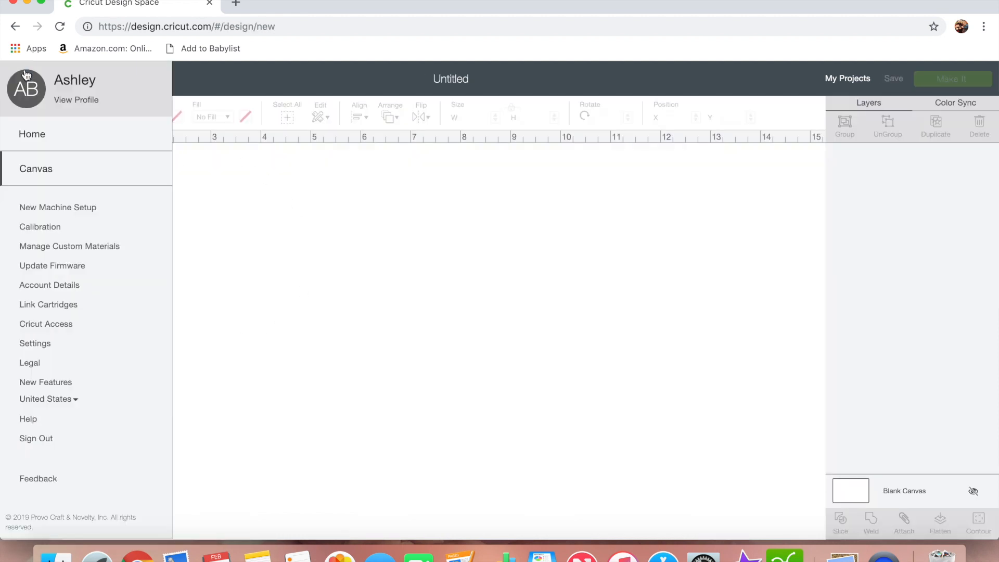
left_click(37, 342)
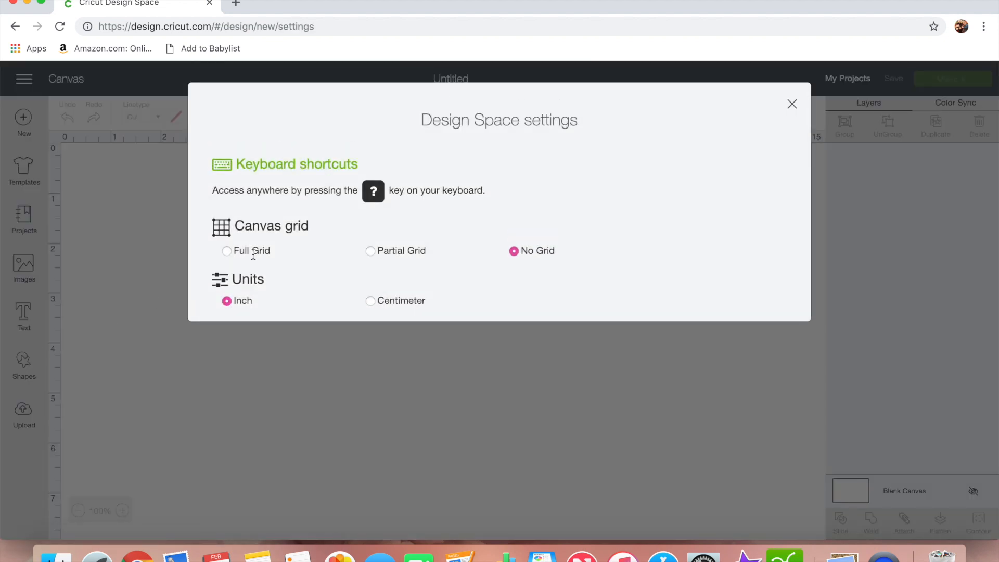
left_click(227, 251)
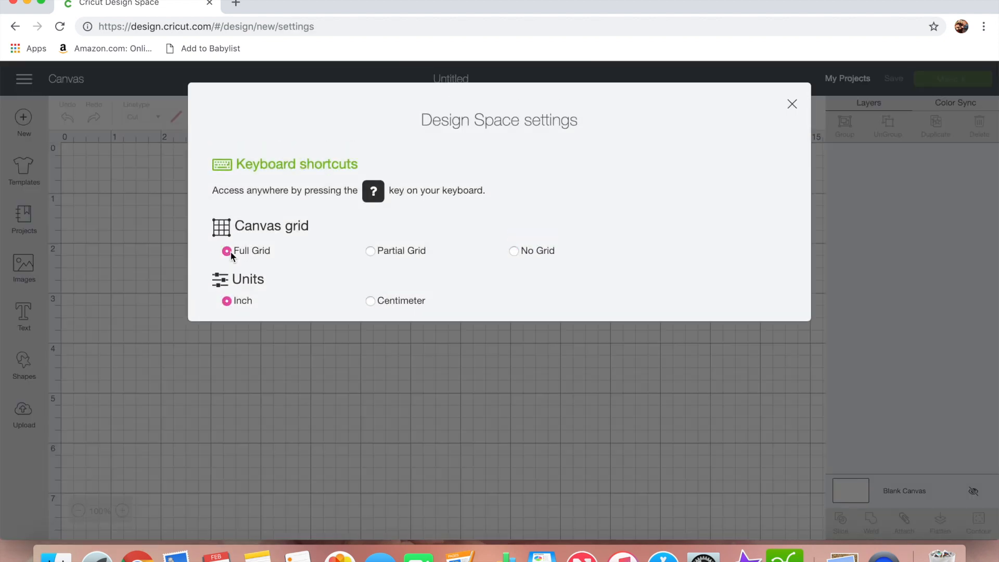
left_click(371, 252)
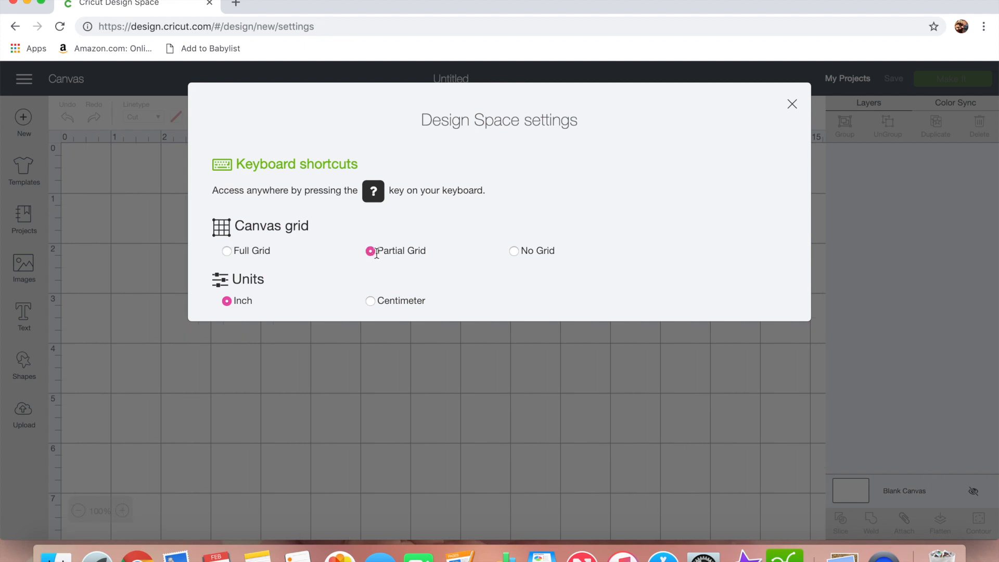
left_click(514, 252)
left_click(343, 394)
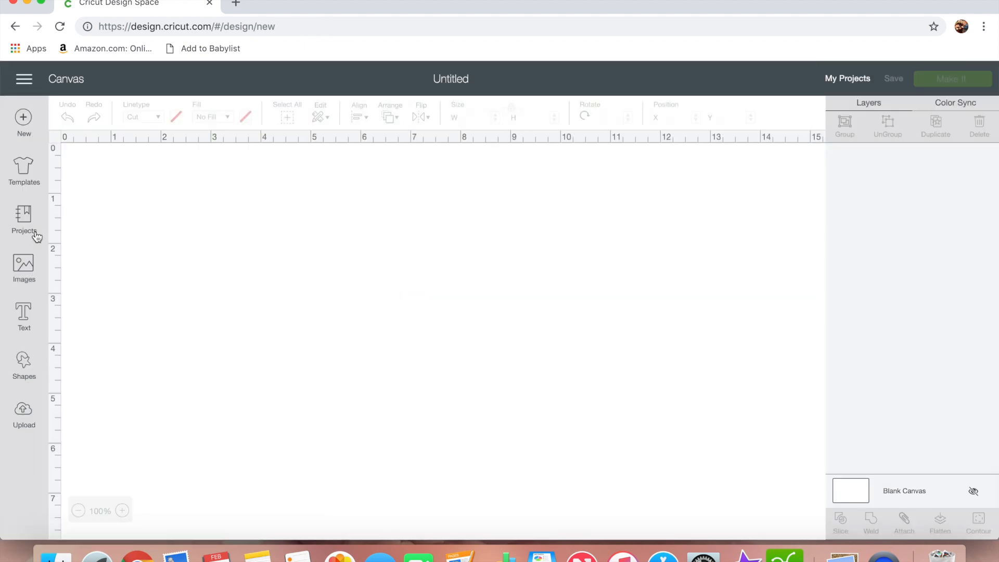
Add a square, resize it to 6.5 × 4.5 inches with proportions unlocked, and move it to about X 1.3, Y 1.3
left_click(23, 370)
left_click(85, 271)
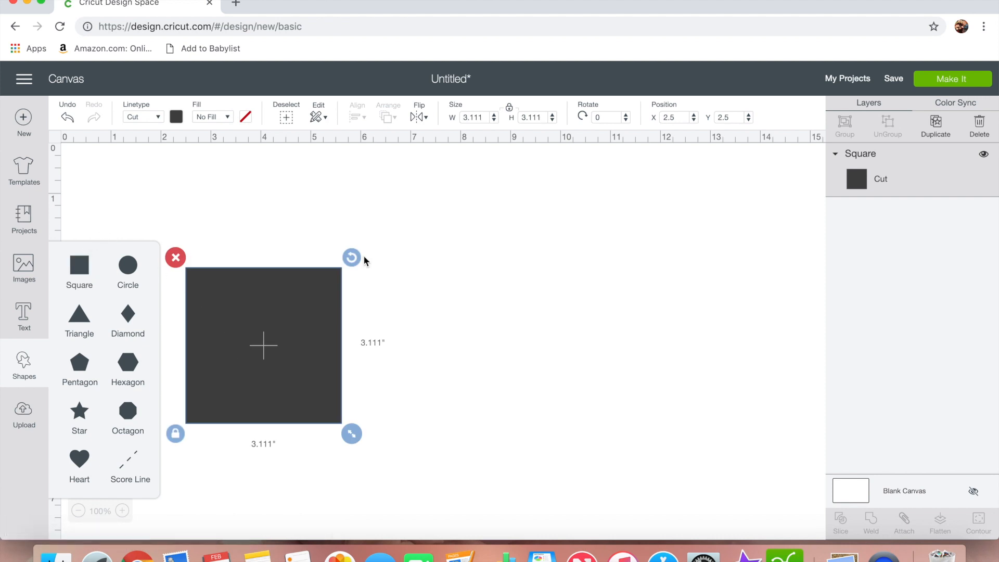
left_click(508, 110)
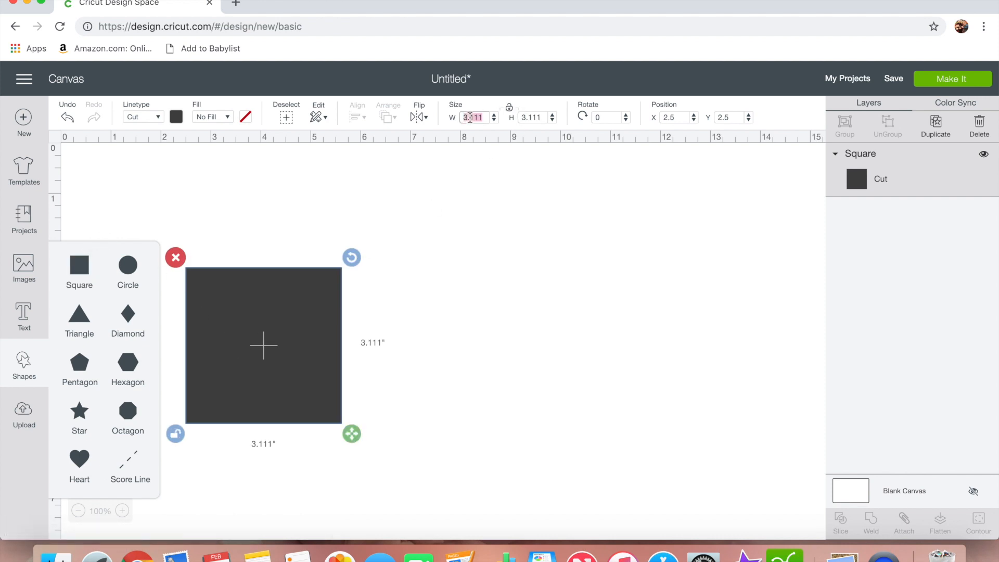
key("Tab")
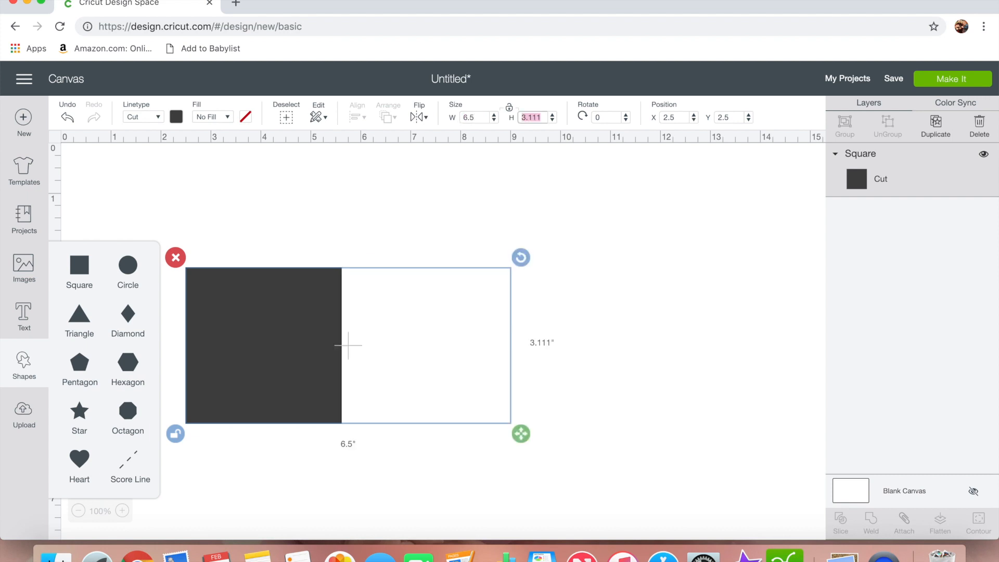
type("4.5")
key("Return")
left_click_drag(359, 310, 300, 253)
Change the 6.5 × 4.5 inch rectangle's material color to white
left_click(176, 117)
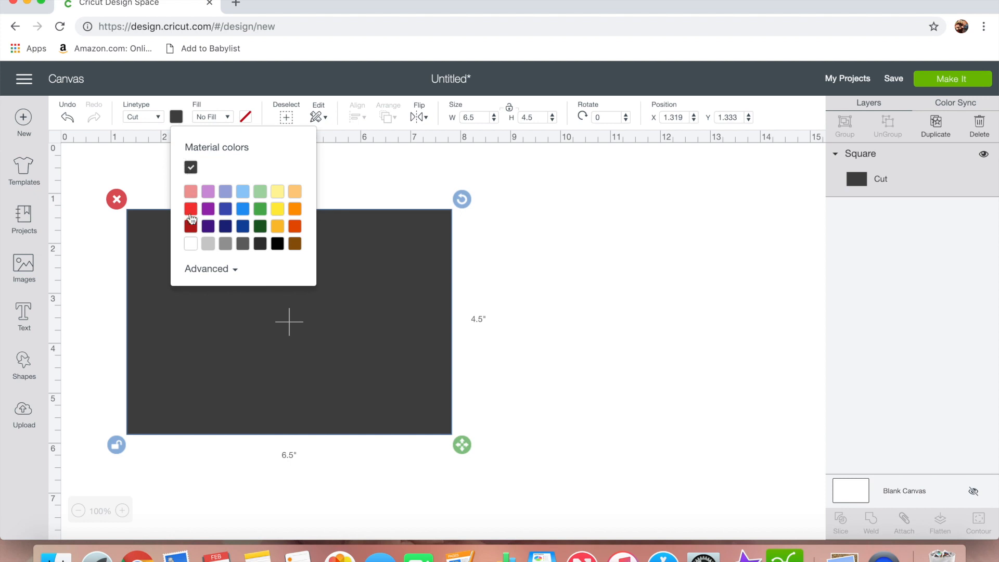
left_click(191, 243)
left_click(74, 307)
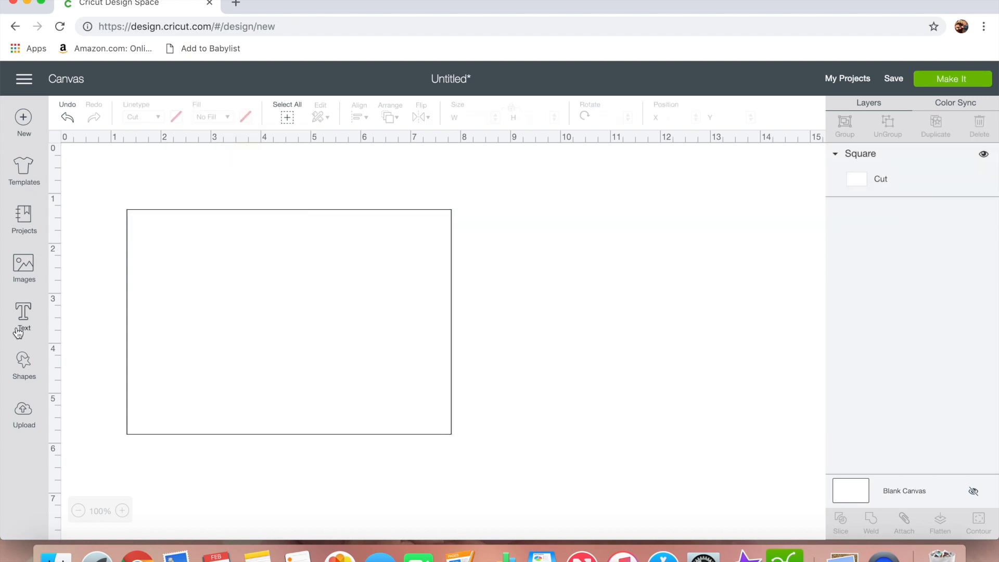
Add a second square over the white rectangle and resize it to 0.5 × 4.5 inches with proportions unlocked
left_click(24, 364)
left_click(79, 268)
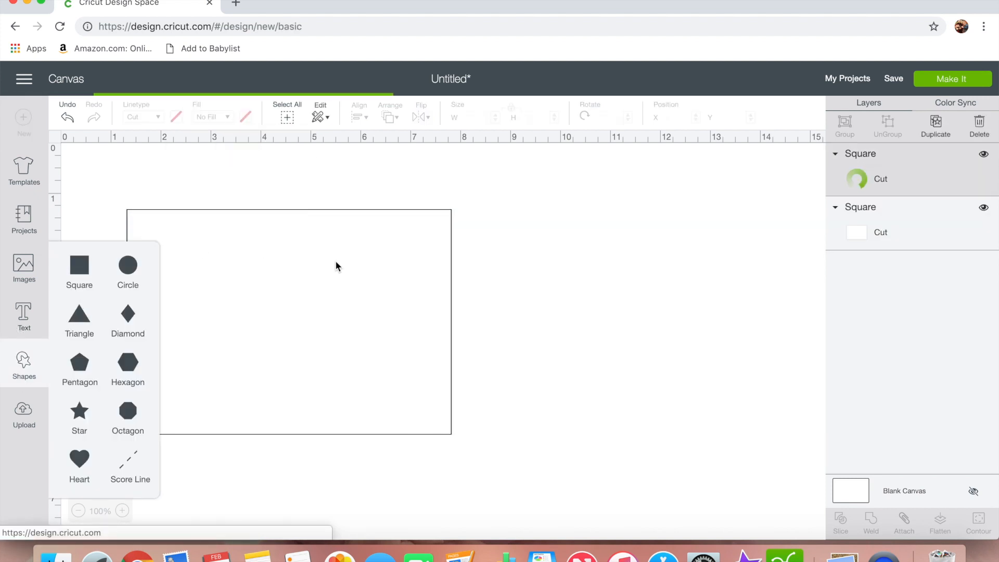
left_click_drag(301, 354, 292, 300)
left_click(511, 111)
left_click(511, 111)
left_click(511, 109)
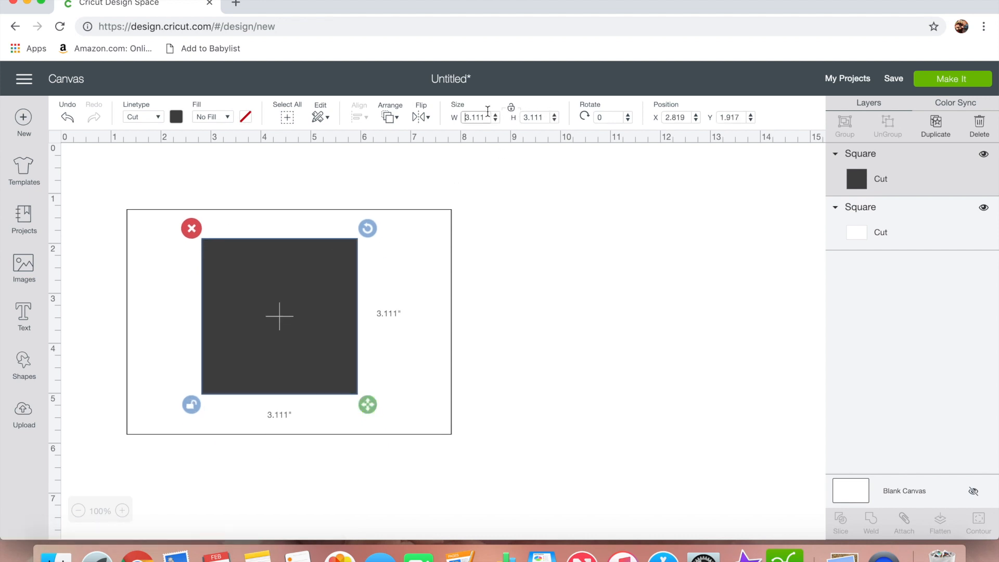
type(".5")
key("Tab")
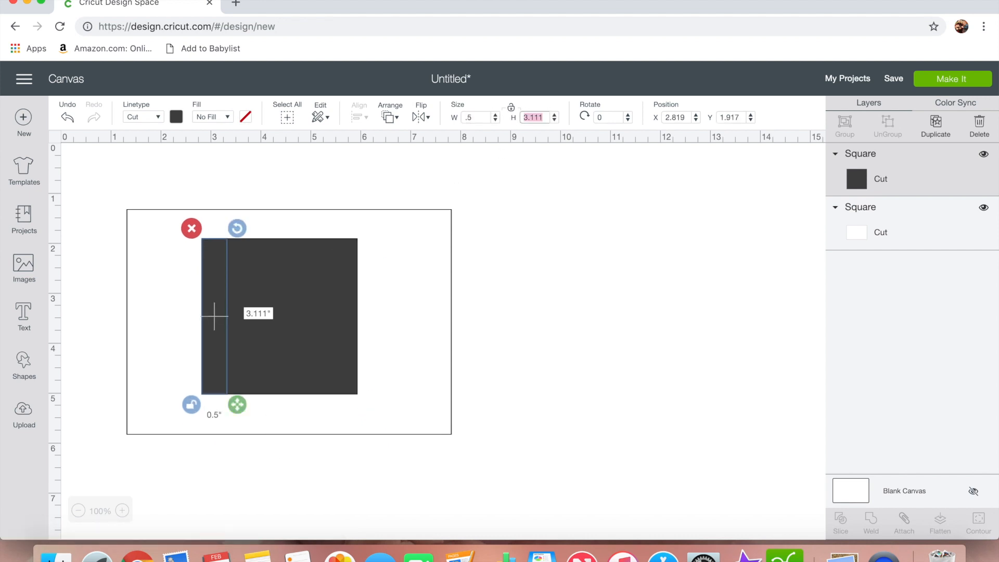
type("3.5")
key("Return")
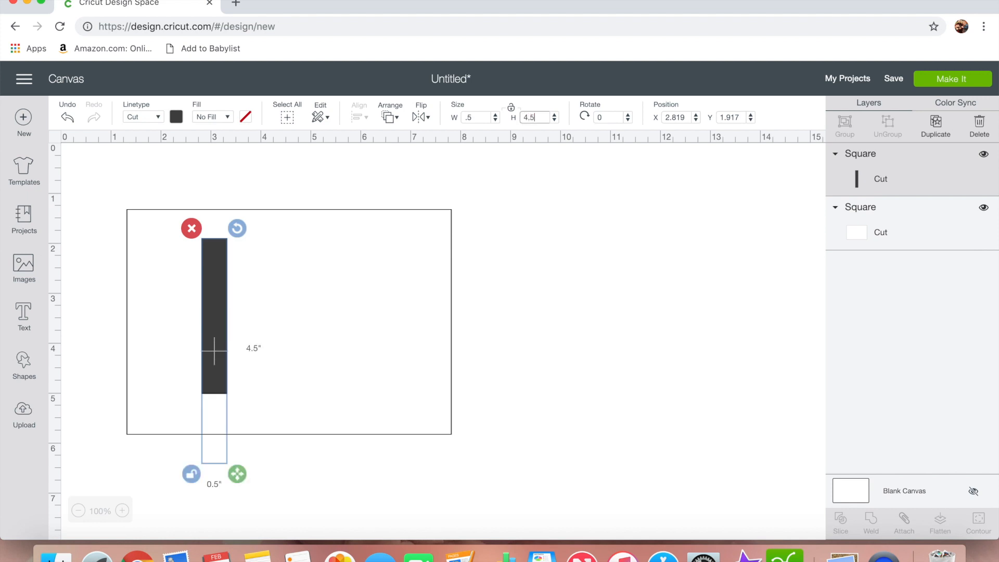
Align the narrow dark strip with the white rectangle using Align Left and Align Top
left_click(179, 295, "shift")
left_click(357, 117)
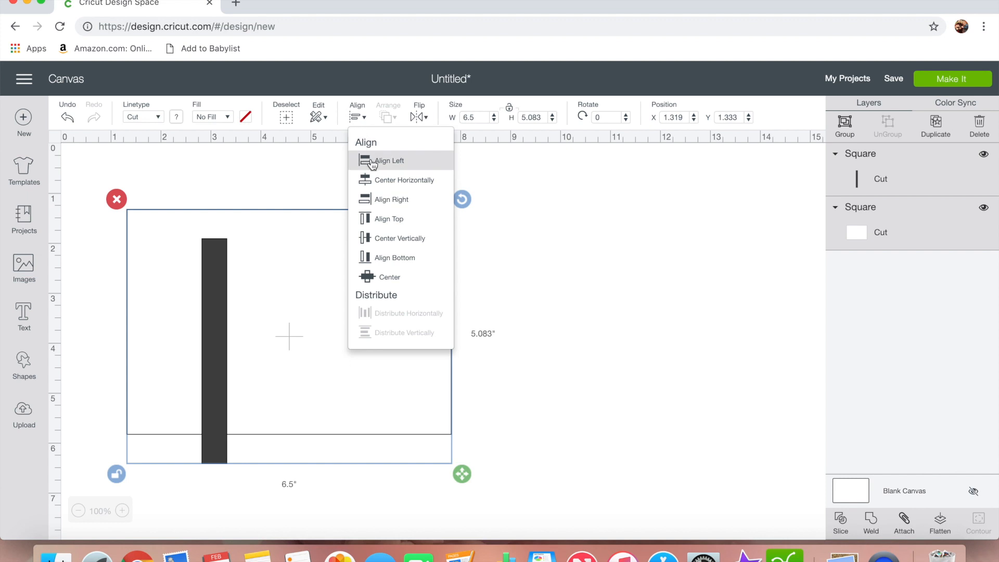
left_click(380, 161)
left_click(356, 118)
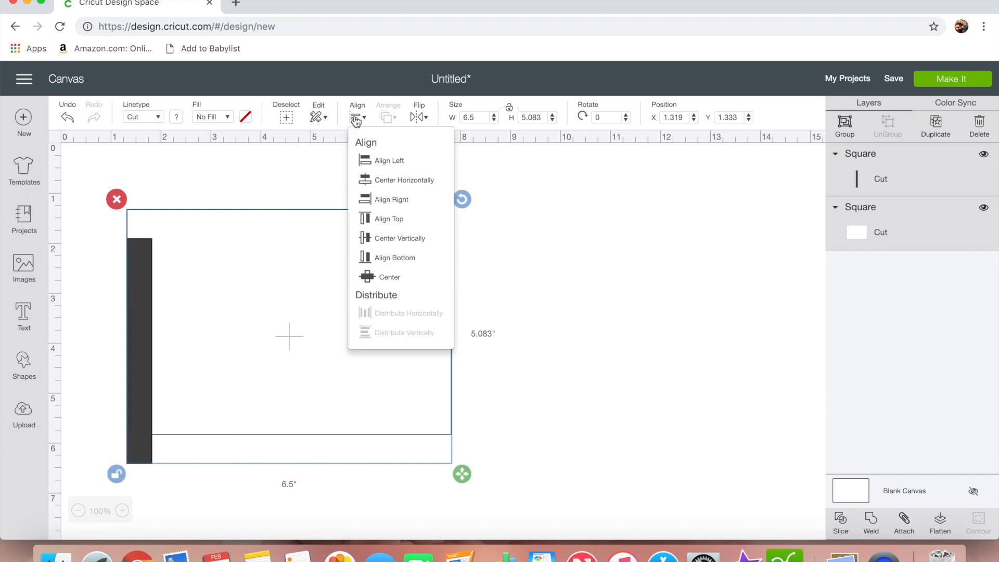
left_click(384, 219)
left_click(93, 282)
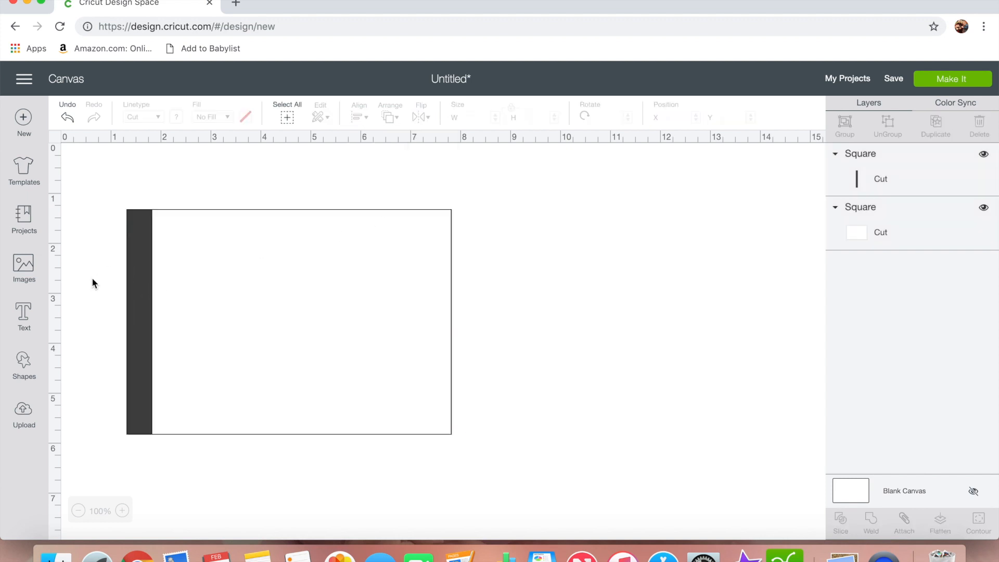
Change the narrow strip's material color to the light pink #FACACA
left_click(133, 270)
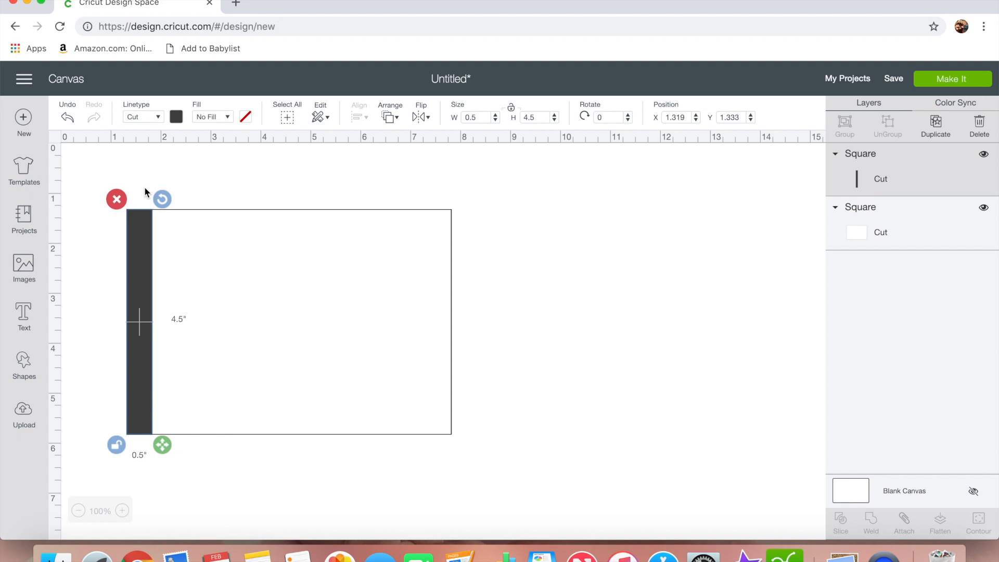
left_click(177, 116)
left_click(191, 196)
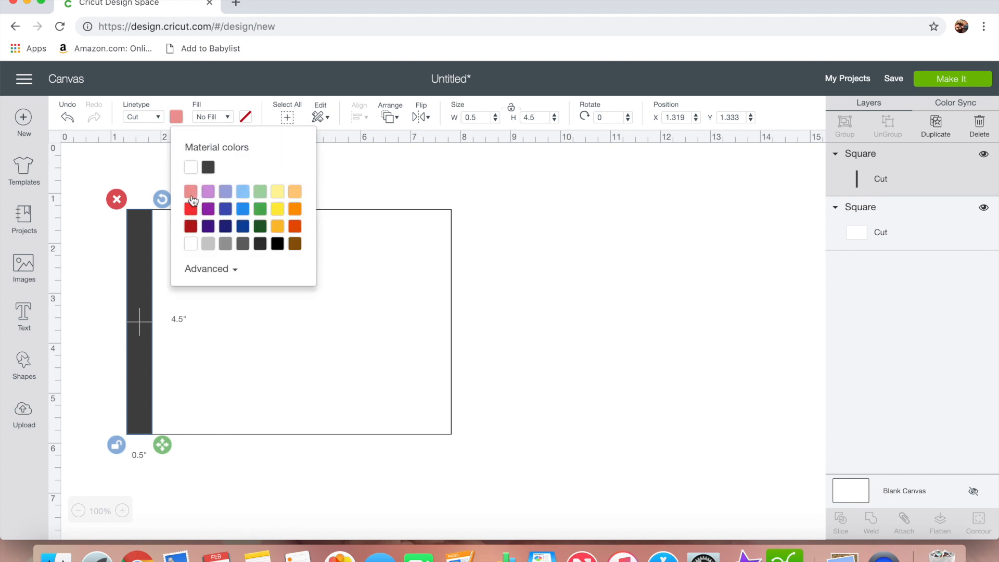
left_click(206, 268)
left_click(211, 286)
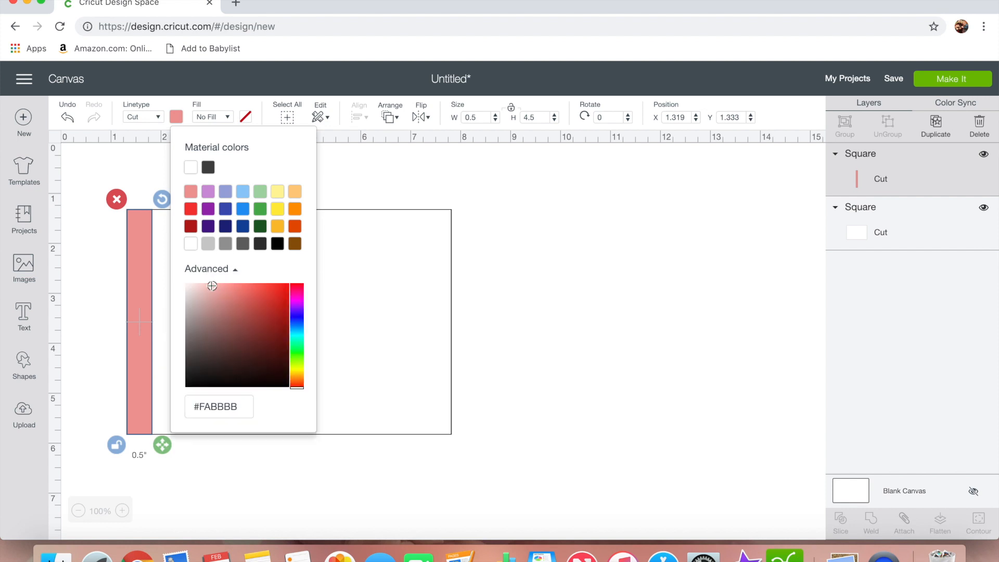
left_click(205, 286)
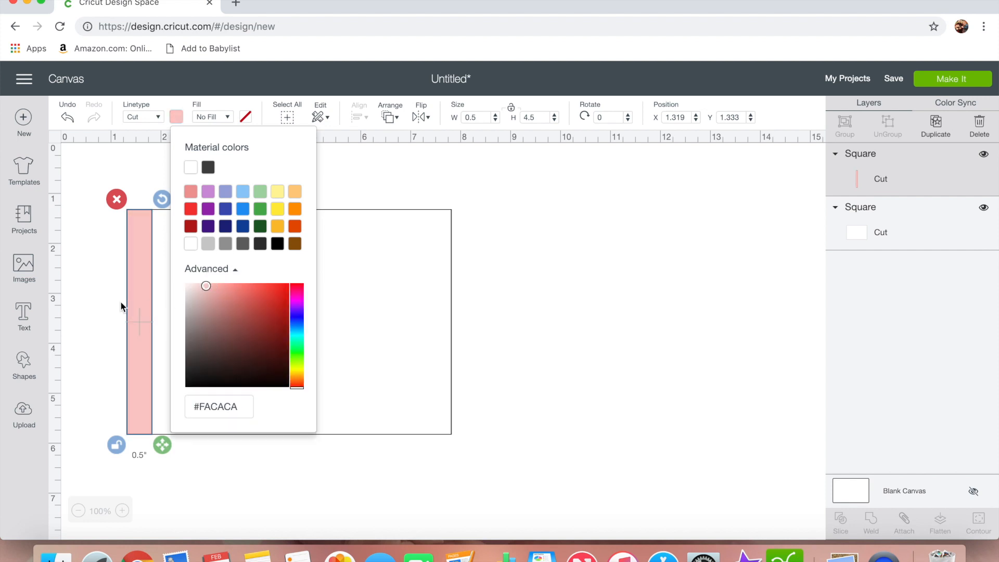
left_click(95, 299)
Add the text "Charlie Parker Co." to the canvas
left_click(14, 322)
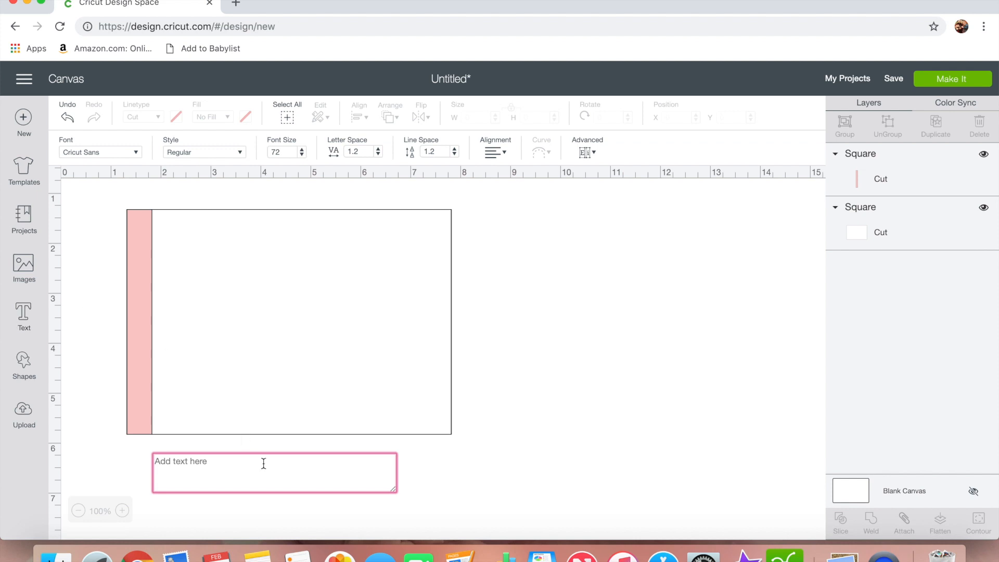
type("Charlie Parke")
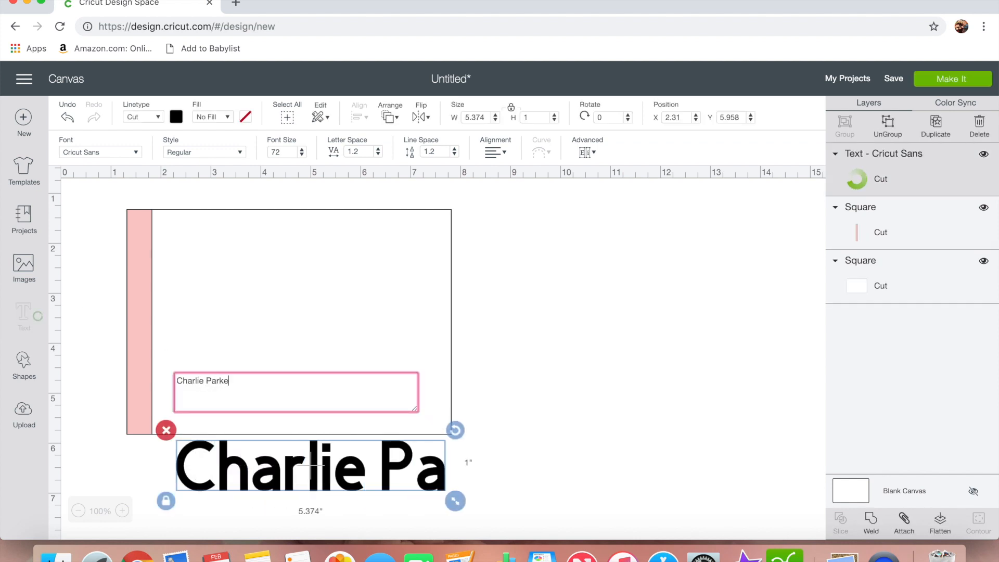
type("r Co.")
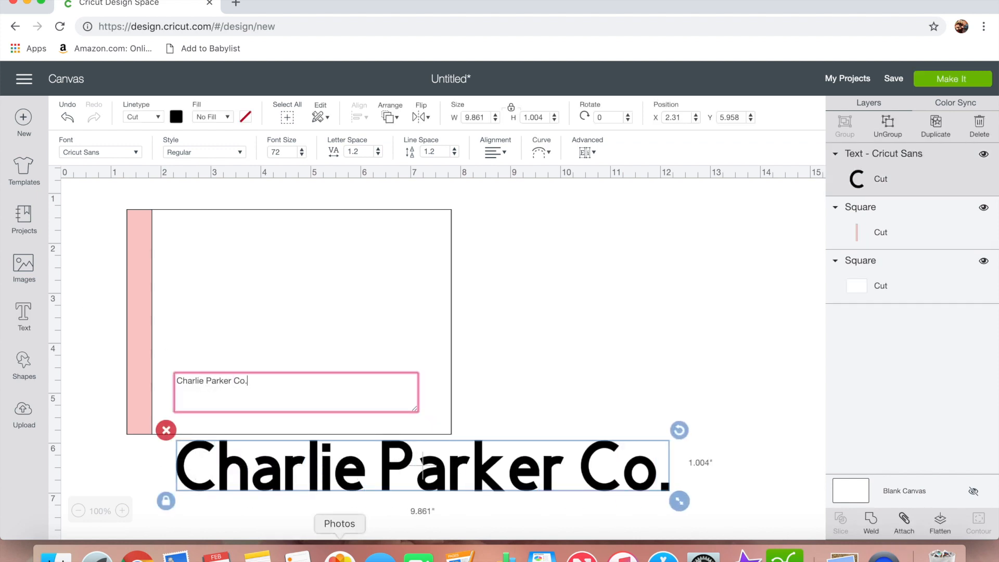
left_click(520, 367)
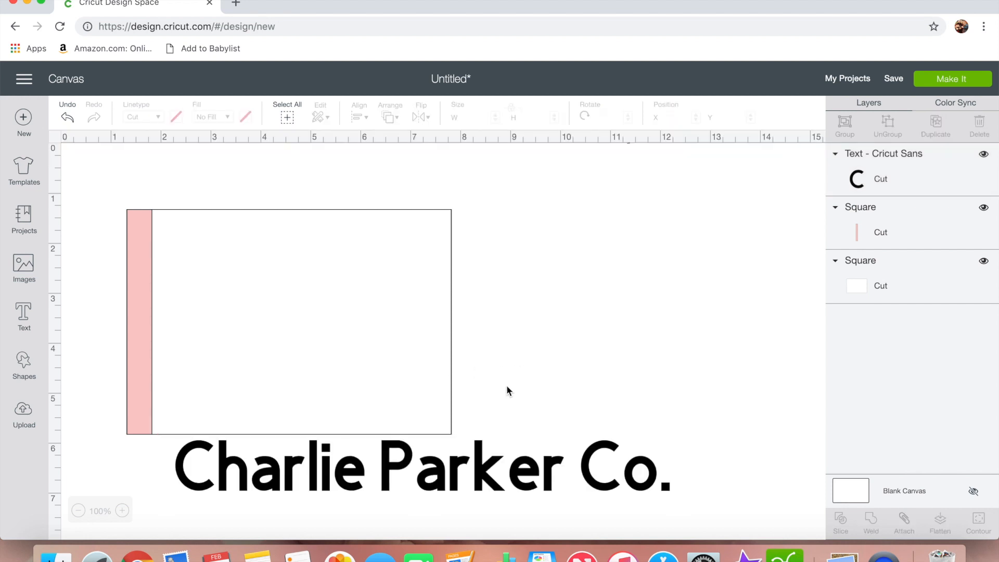
Move the company name text below the rectangle, to about X 2.4, Y 7.65
left_click_drag(481, 470, 478, 501)
scroll(478, 498, "down", 5)
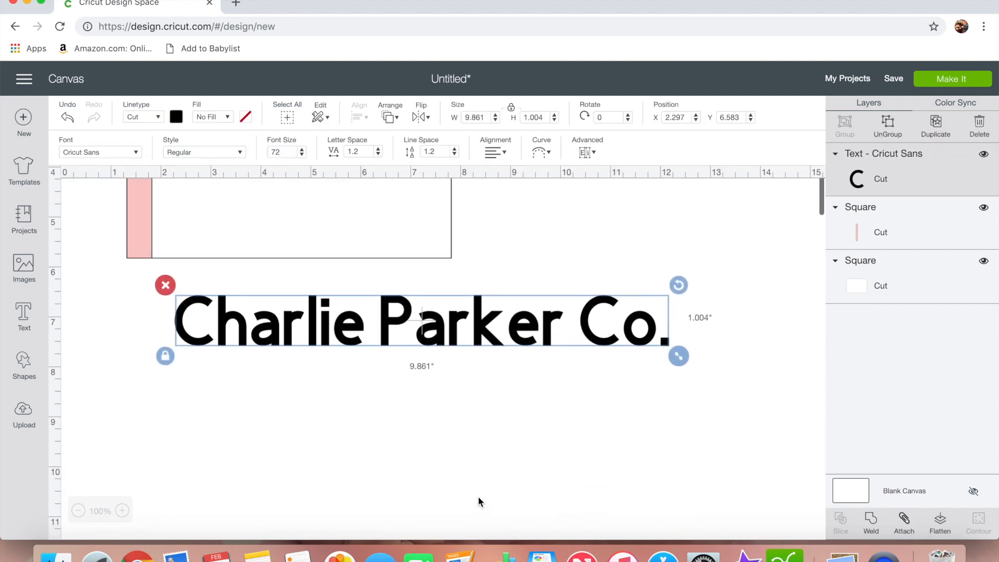
left_click_drag(482, 311, 487, 365)
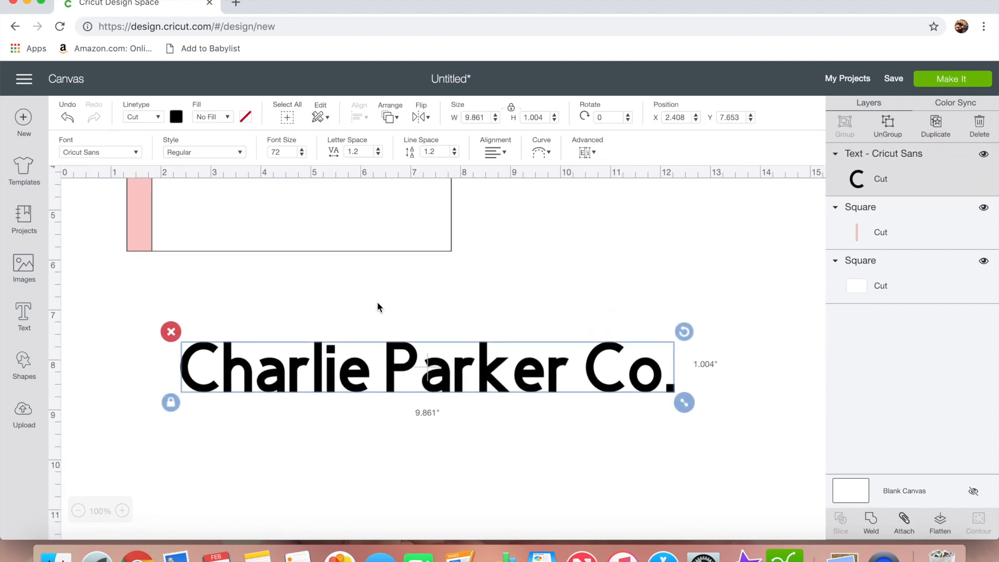
Change the company name text's font to Babette
left_click(146, 154)
scroll(243, 286, "down", 3)
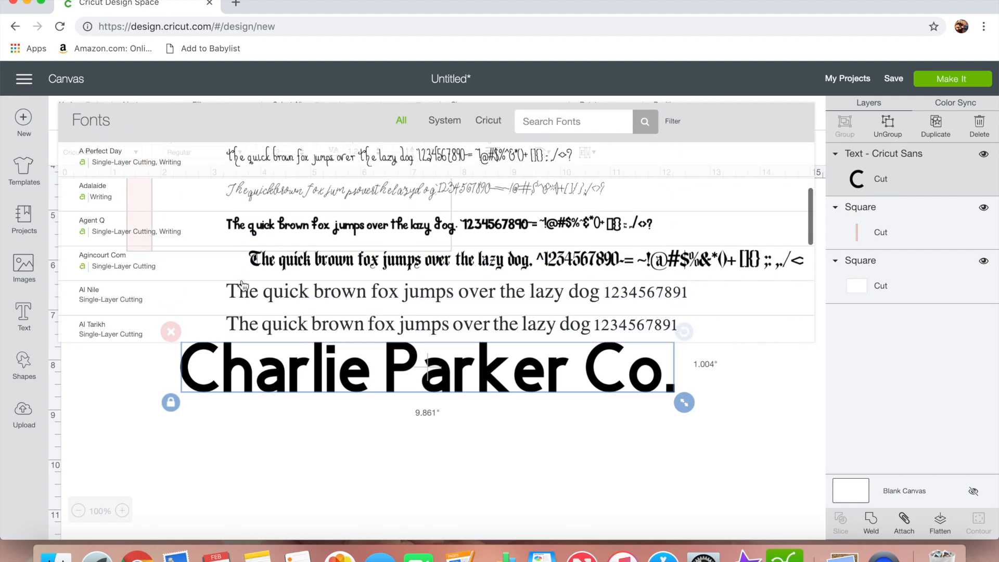
scroll(243, 285, "down", 3)
scroll(243, 286, "down", 5)
scroll(243, 286, "down", 10)
scroll(243, 285, "down", 10)
scroll(243, 286, "down", 10)
scroll(243, 286, "down", 10)
scroll(243, 285, "down", 10)
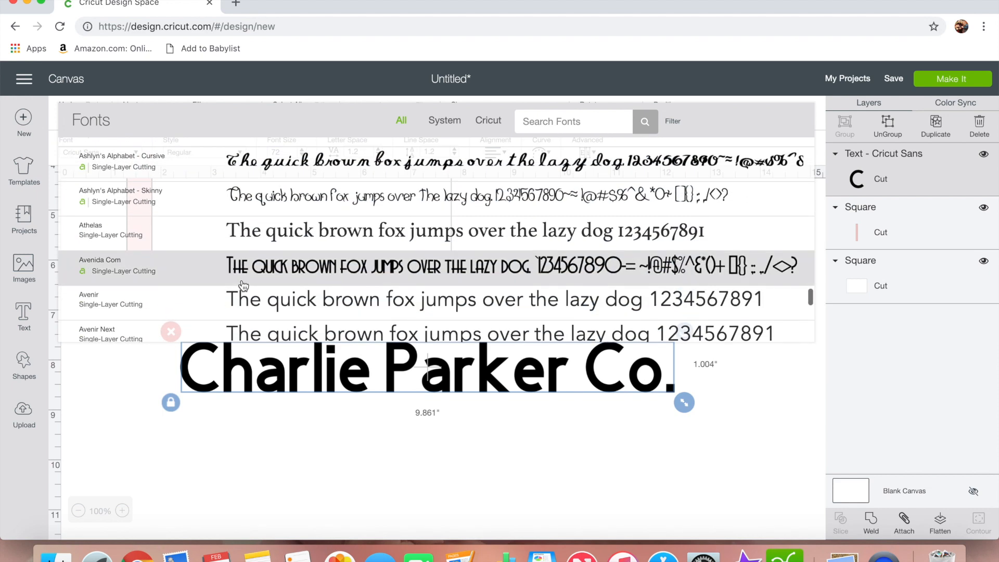
scroll(243, 285, "down", 10)
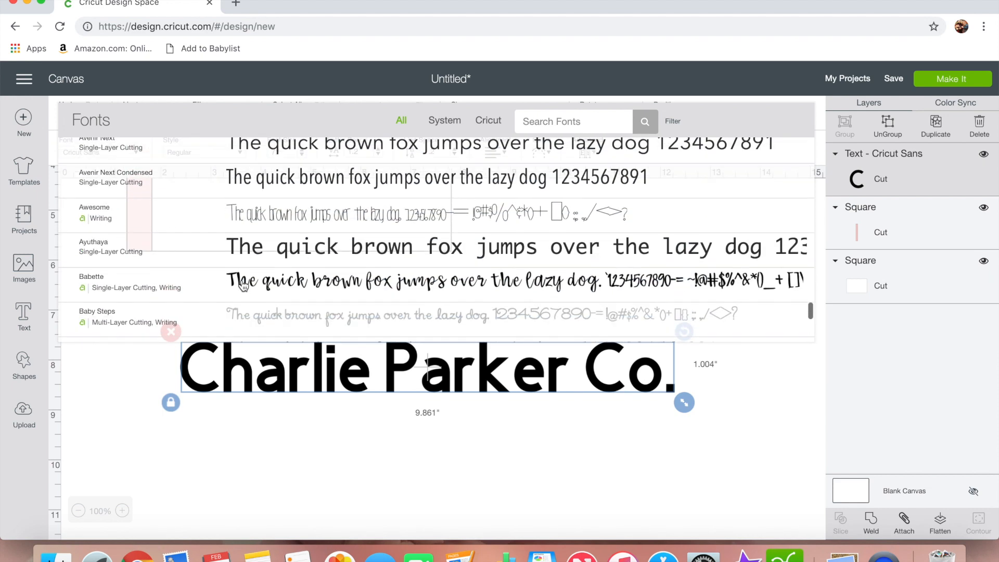
scroll(245, 275, "down", 1)
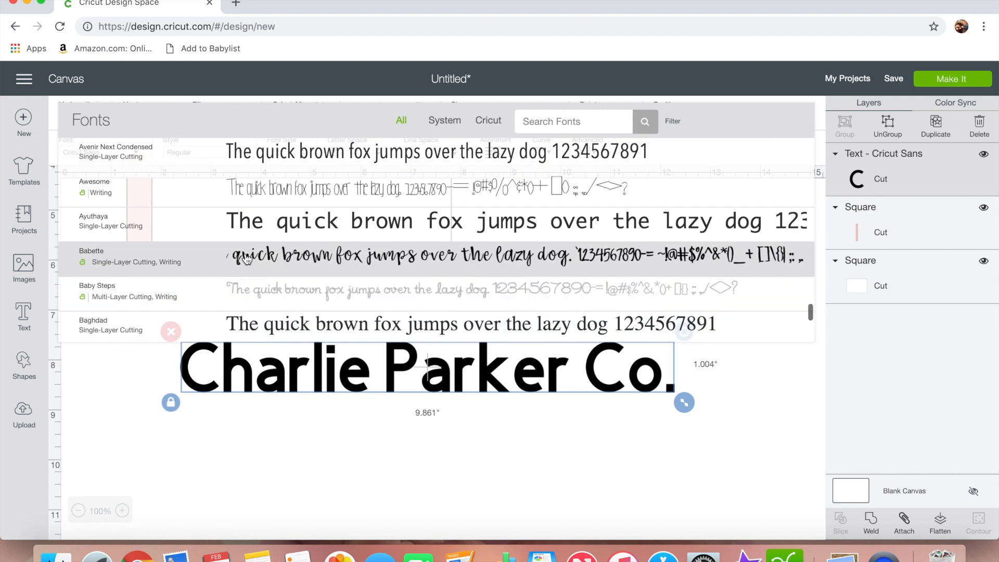
left_click(246, 258)
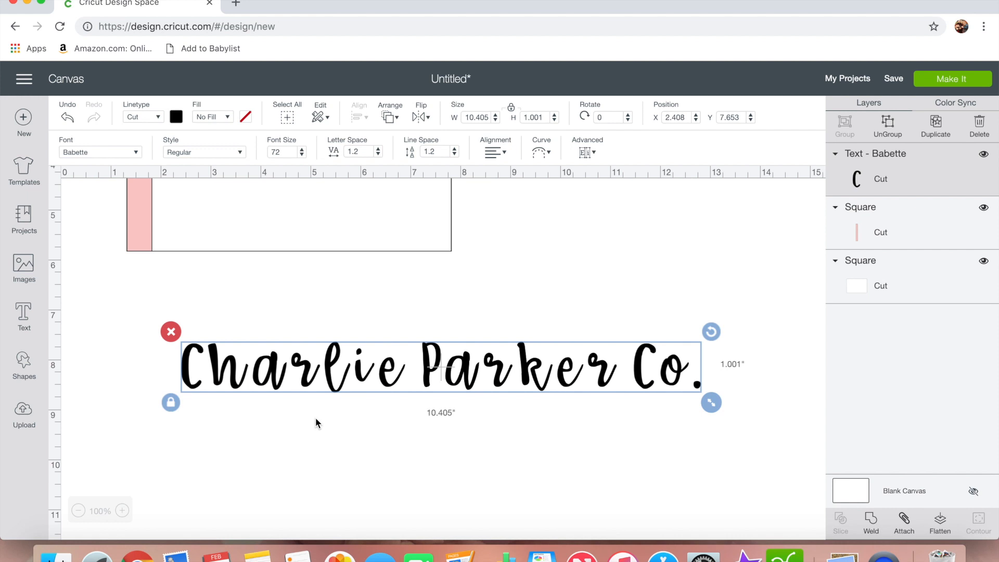
Reduce the company name text's letter spacing to -0.4 so the script letters sit closer together
left_click(378, 155)
left_click(378, 155)
left_click(377, 155)
left_click(378, 154)
left_click(378, 154)
left_click(378, 154)
left_click(377, 155)
left_click(378, 155)
left_click(378, 155)
left_click(378, 155)
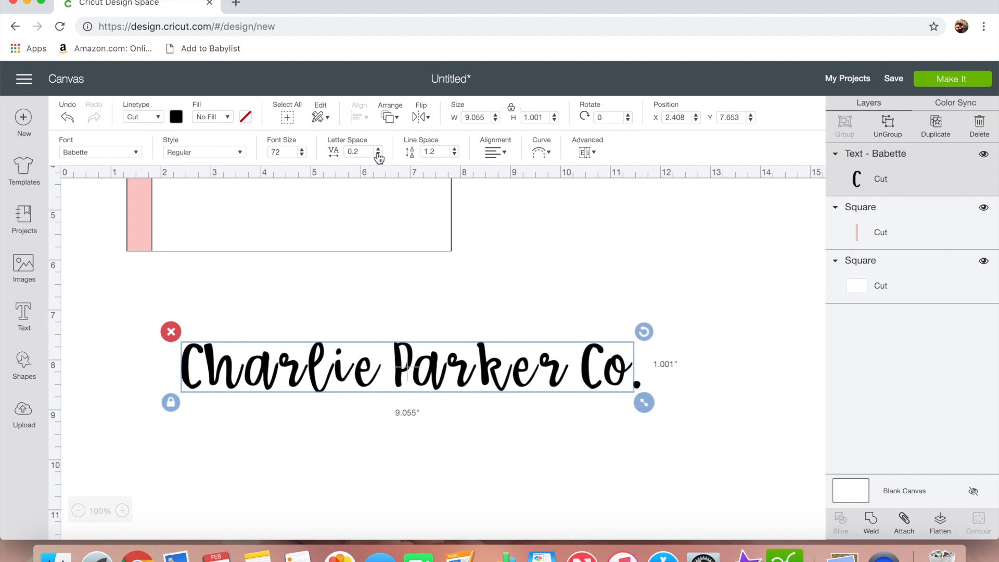
left_click(378, 154)
left_click(377, 155)
left_click(377, 155)
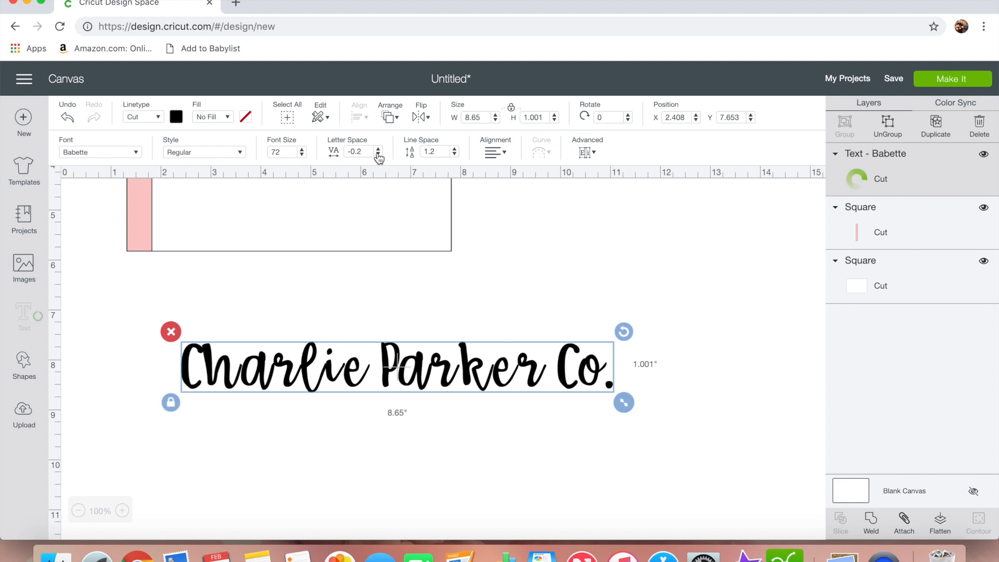
left_click(378, 155)
left_click(378, 155)
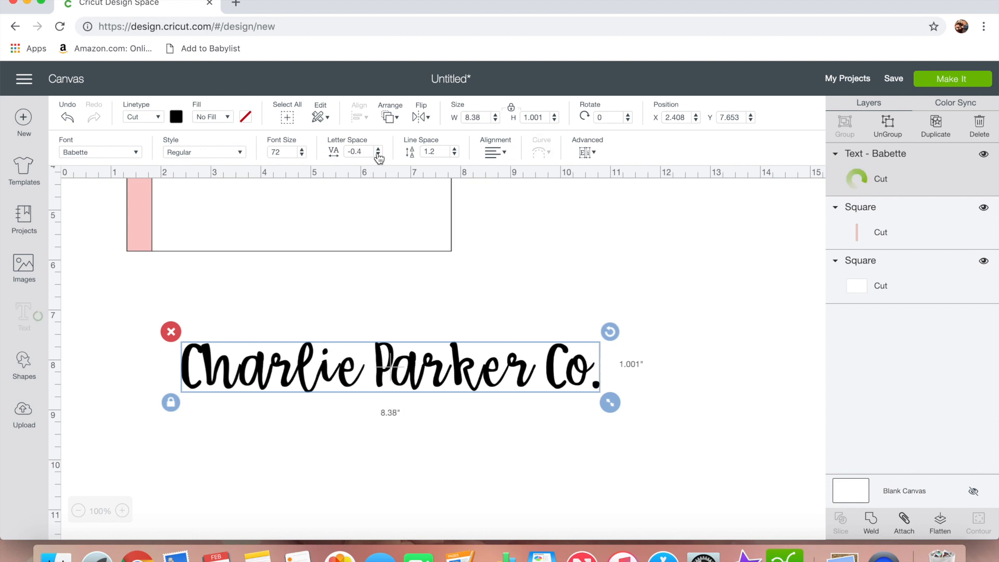
Ungroup the company name text into separate letters and nudge everything after the initial C to adjust its gap
left_click(377, 154)
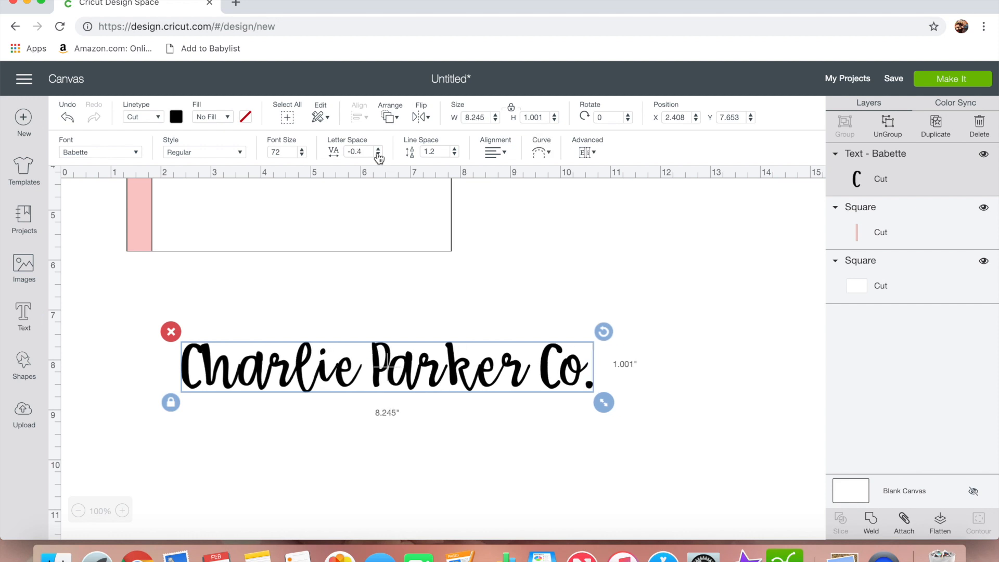
left_click(886, 125)
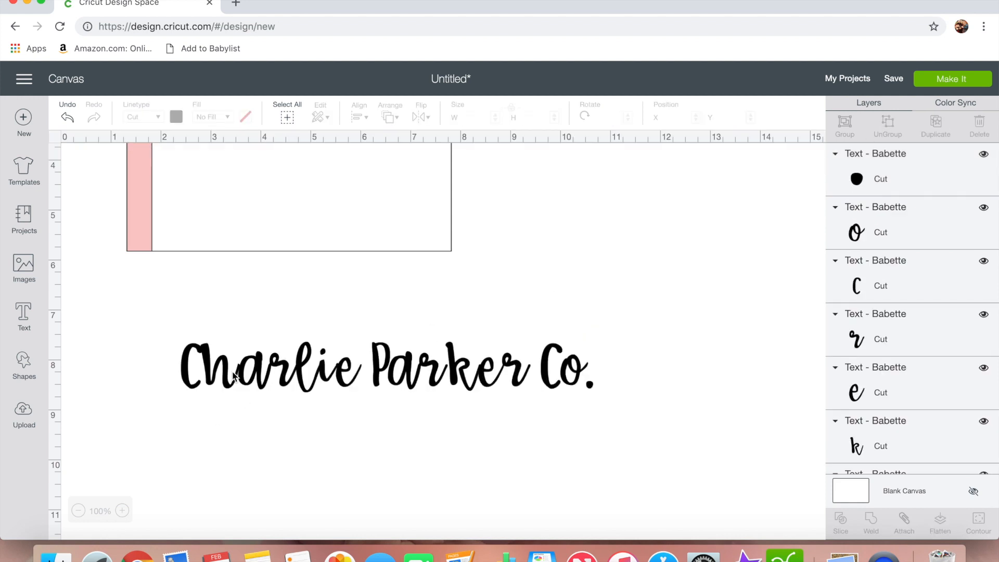
left_click_drag(228, 327, 603, 408)
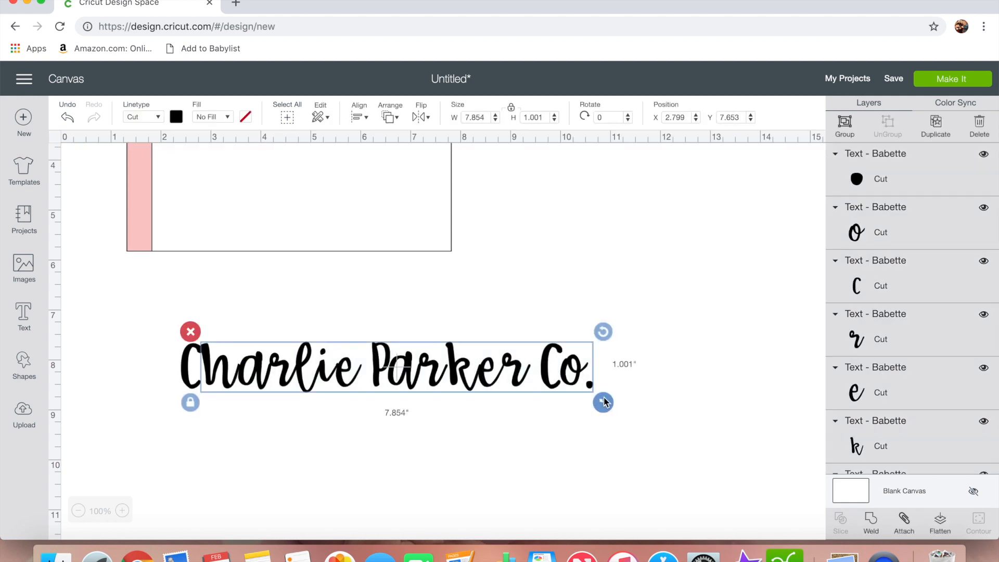
left_click_drag(577, 372, 579, 374)
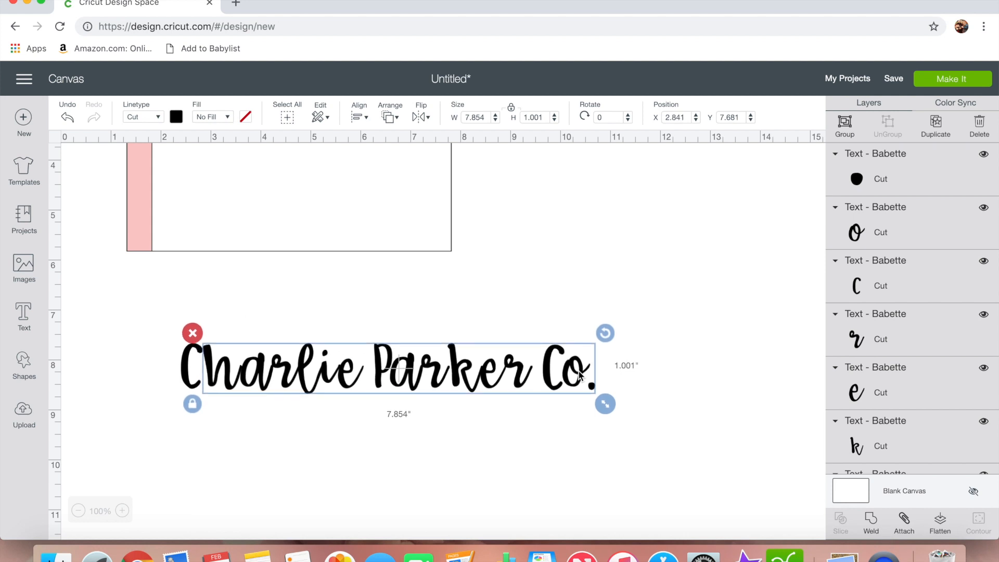
Nudge the letters from the middle of "Charlie" onward so the script strokes around a and r connect
left_click(365, 438)
left_click_drag(252, 339, 584, 378)
left_click(413, 475)
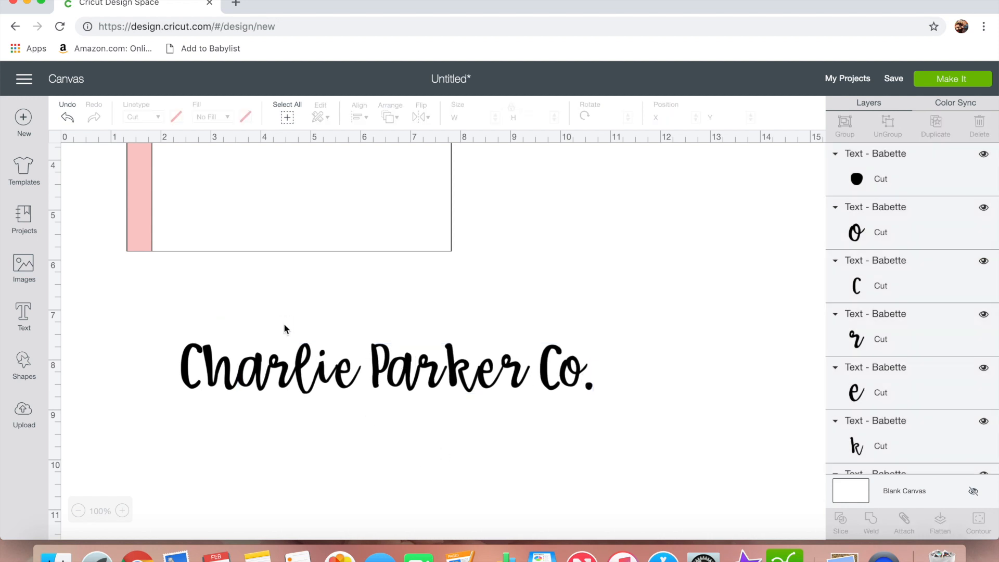
left_click_drag(294, 340, 599, 408)
left_click(517, 446)
left_click_drag(284, 307, 569, 371)
left_click(469, 453)
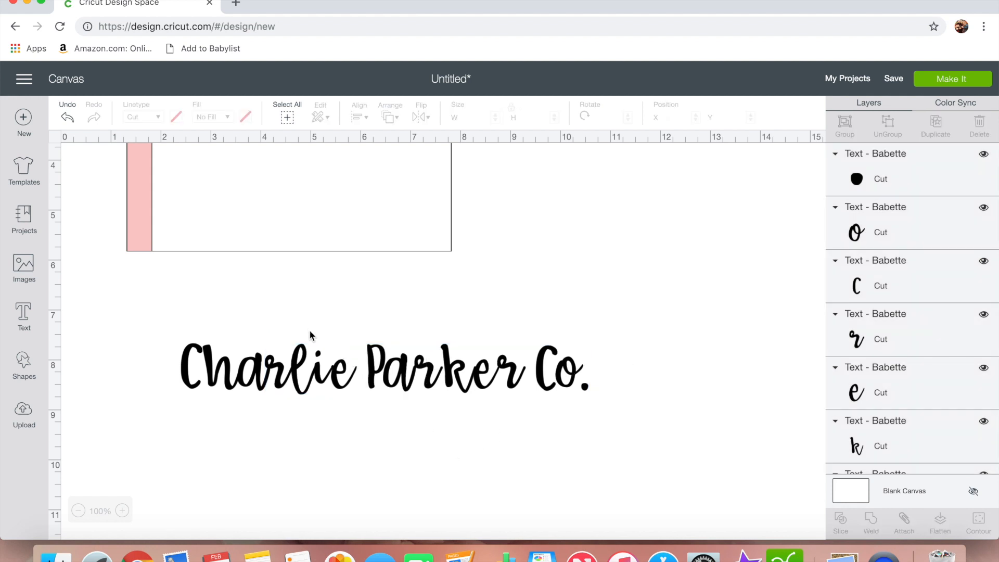
Close the gaps between the last letters of "Charlie" by shifting the remaining letters leftward in turn
left_click_drag(309, 332, 566, 377)
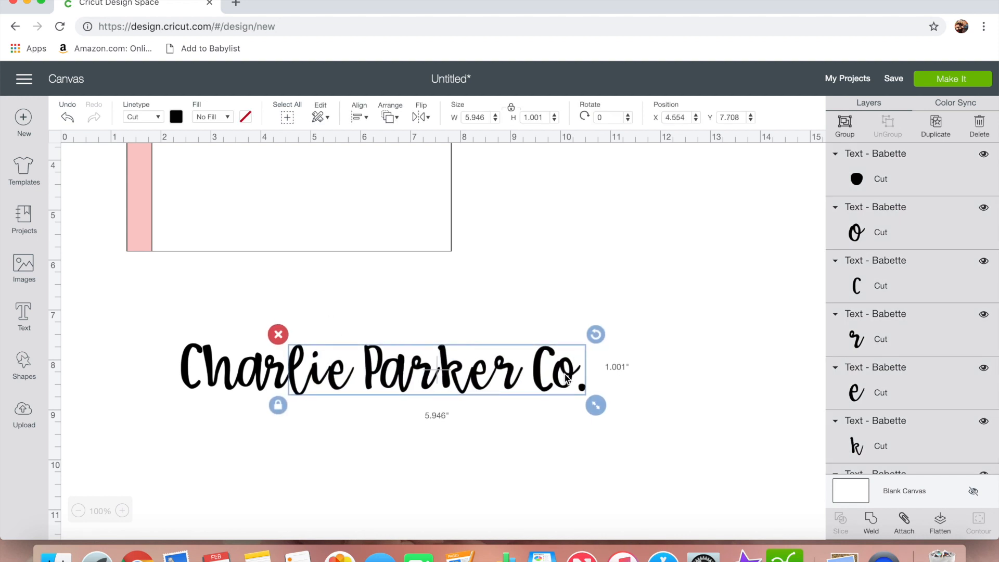
left_click(467, 455)
left_click_drag(324, 331, 603, 416)
left_click_drag(562, 376, 559, 376)
left_click(463, 447)
left_click_drag(344, 332, 604, 416)
left_click_drag(544, 377, 540, 377)
Tighten the letters of "Parker" by shifting each successive group of remaining letters slightly leftward
left_click_drag(393, 339, 599, 417)
left_click_drag(562, 377, 560, 377)
left_click(429, 415)
left_click_drag(416, 334, 598, 417)
left_click_drag(564, 378, 562, 379)
left_click_drag(434, 334, 598, 416)
left_click_drag(568, 380, 561, 380)
left_click_drag(452, 334, 593, 416)
left_click_drag(538, 365, 535, 365)
Tighten the end of the name by moving the letters of "Co" and the period closer together
left_click(489, 416)
left_click_drag(491, 371, 514, 366)
left_click(507, 411)
left_click_drag(549, 373, 543, 373)
left_click_drag(563, 387, 555, 388)
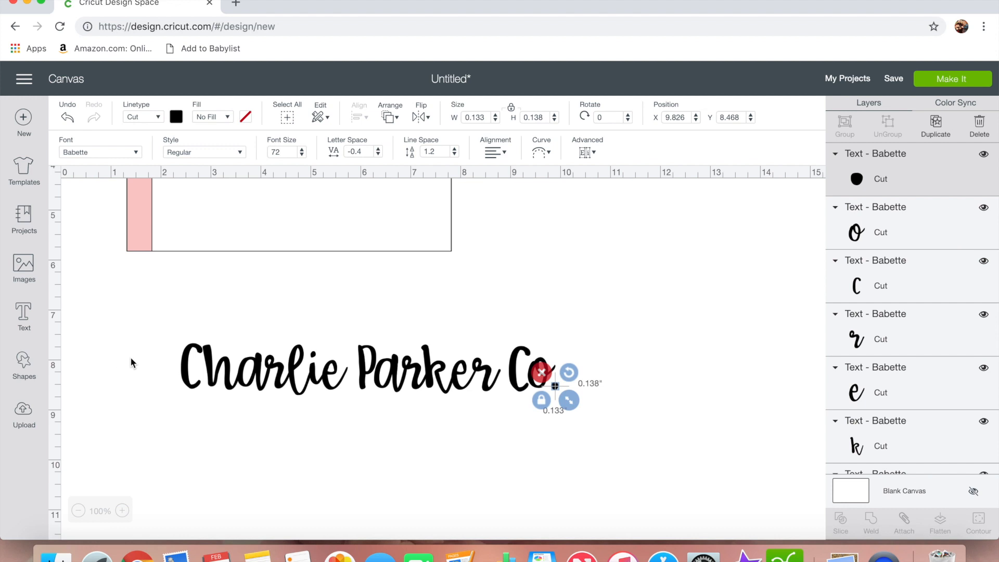
Group all the letters of the company name and move the group to the card's lower edge, about X 1.7, Y 5.74
left_click(130, 357)
left_click_drag(130, 354, 611, 393)
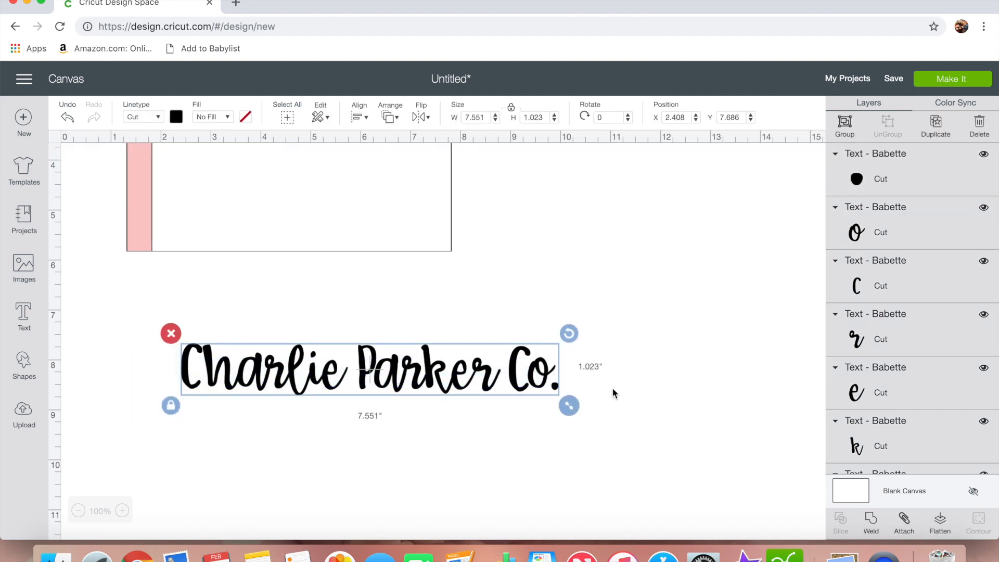
left_click(845, 134)
left_click_drag(441, 367, 405, 270)
scroll(406, 272, "up", 5)
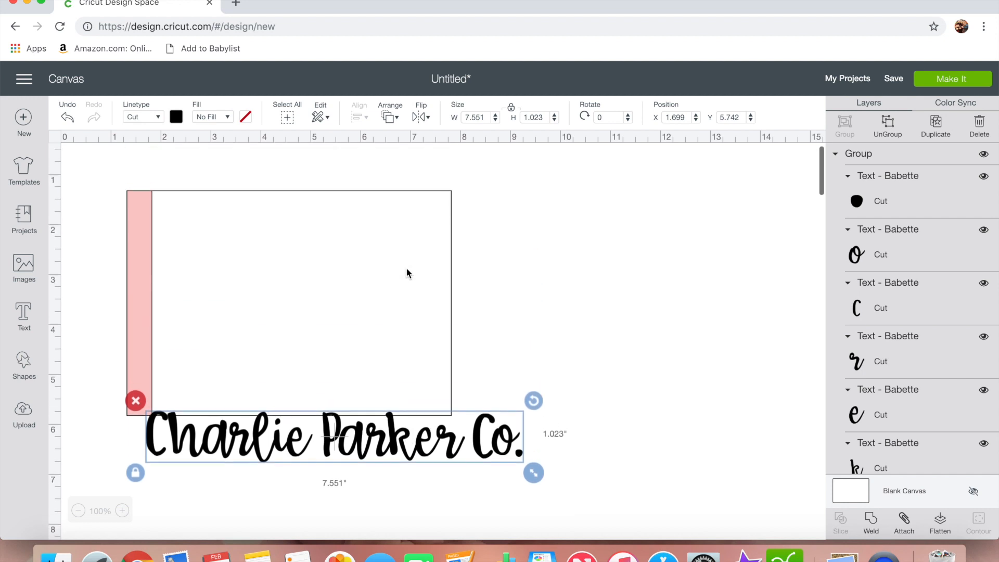
Change the company name group's color to white (#FFFFFF)
left_click(176, 117)
left_click(191, 167)
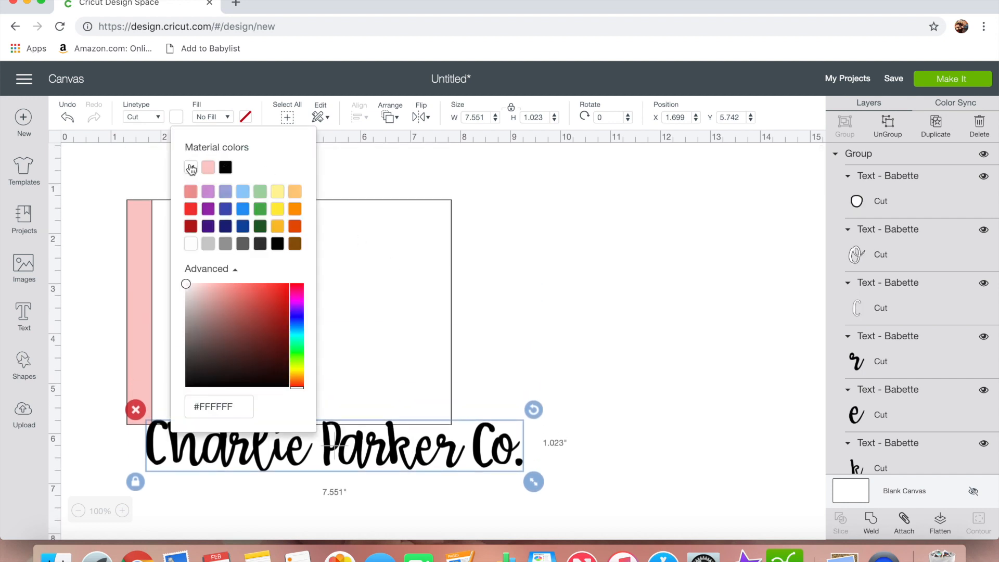
left_click(403, 442)
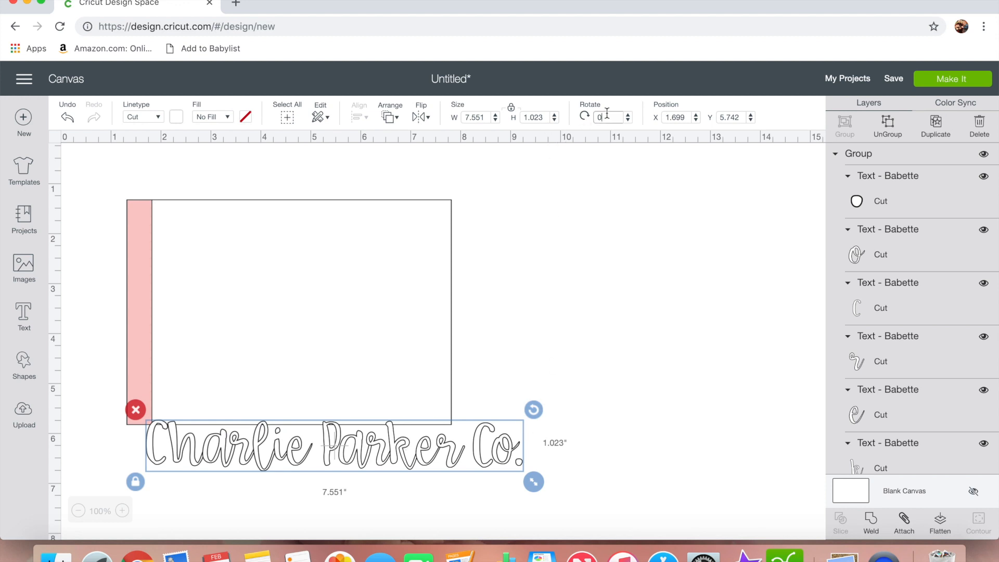
Rotate the company name group to 270 degrees
key("Return")
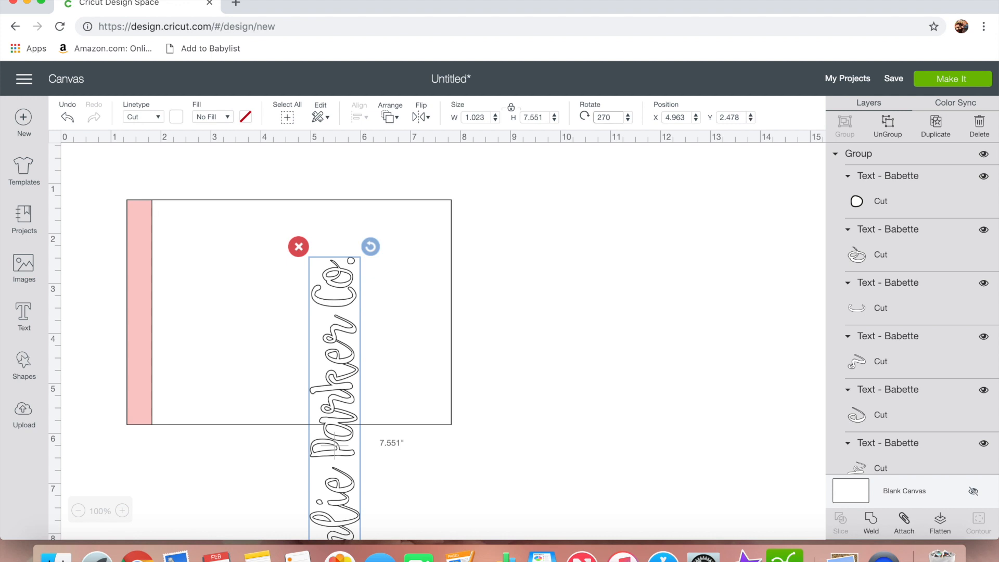
left_click_drag(358, 303, 321, 273)
key("super+z")
left_click(349, 303)
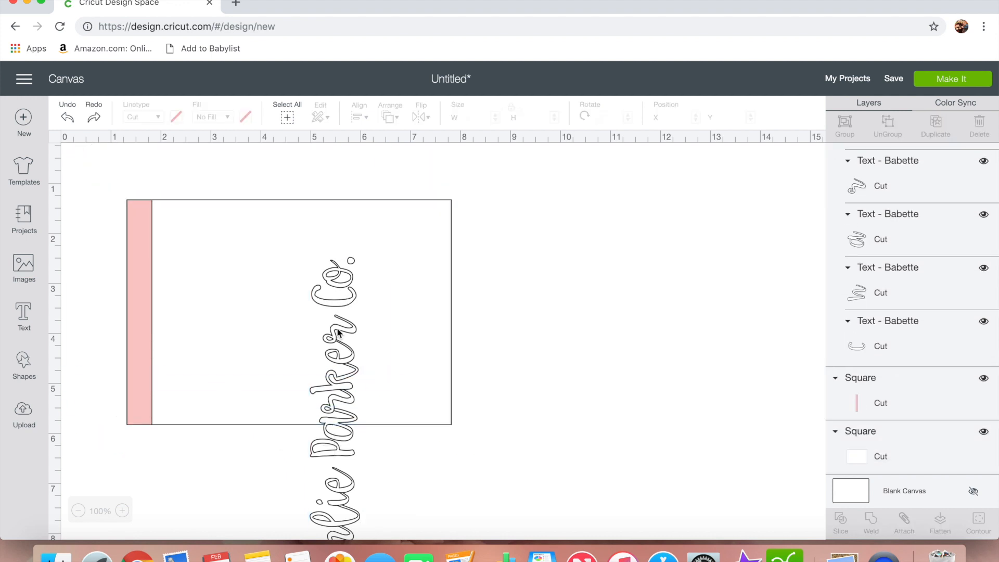
Scale the rotated company name down proportionally to about 0.44 × 3.27 inches
scroll(332, 393, "down", 2)
scroll(330, 392, "down", 5)
left_click(346, 422)
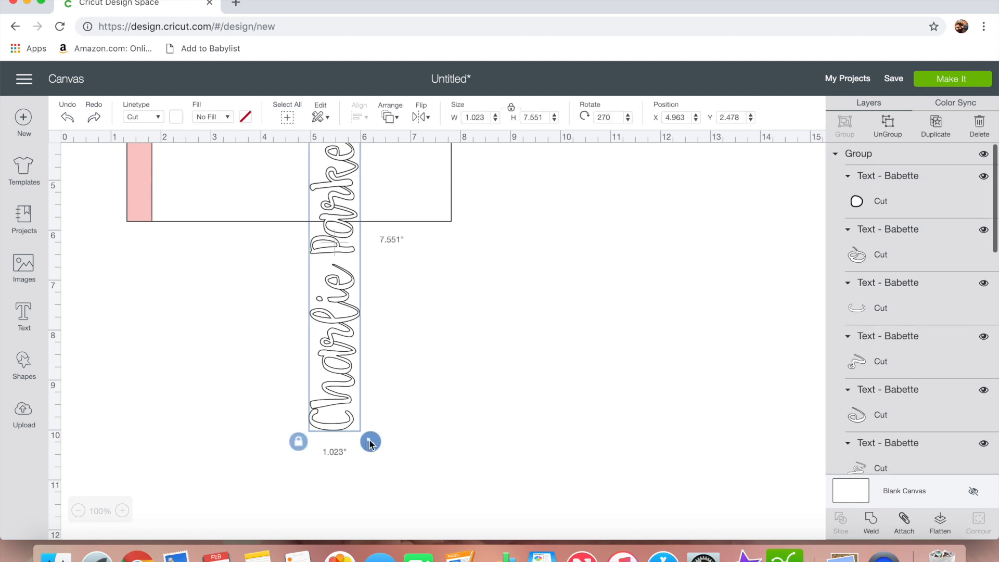
left_click_drag(369, 439, 331, 219)
scroll(323, 231, "up", 6)
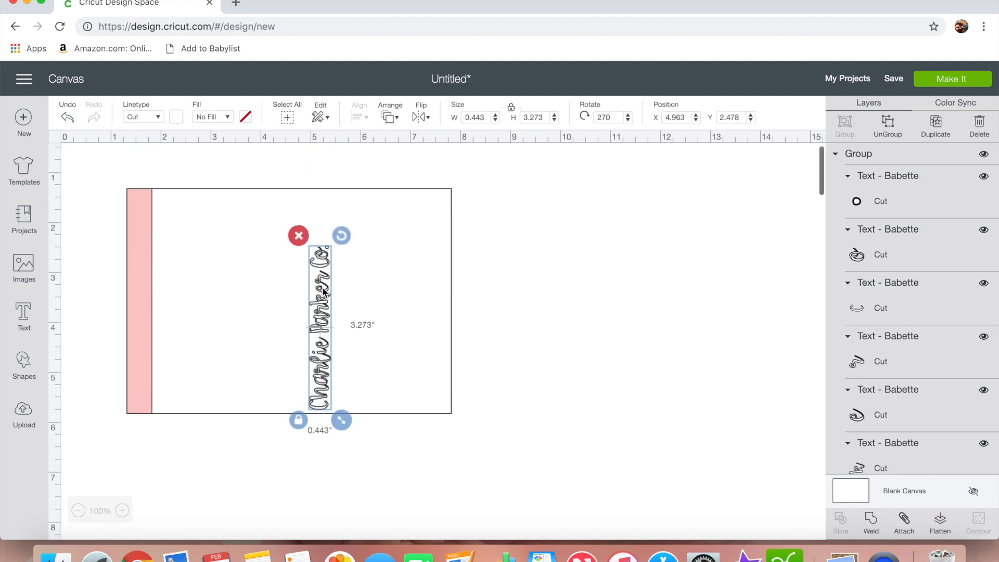
Move the company name onto the pink strip and center it on the strip in both directions
left_click_drag(322, 288, 144, 252)
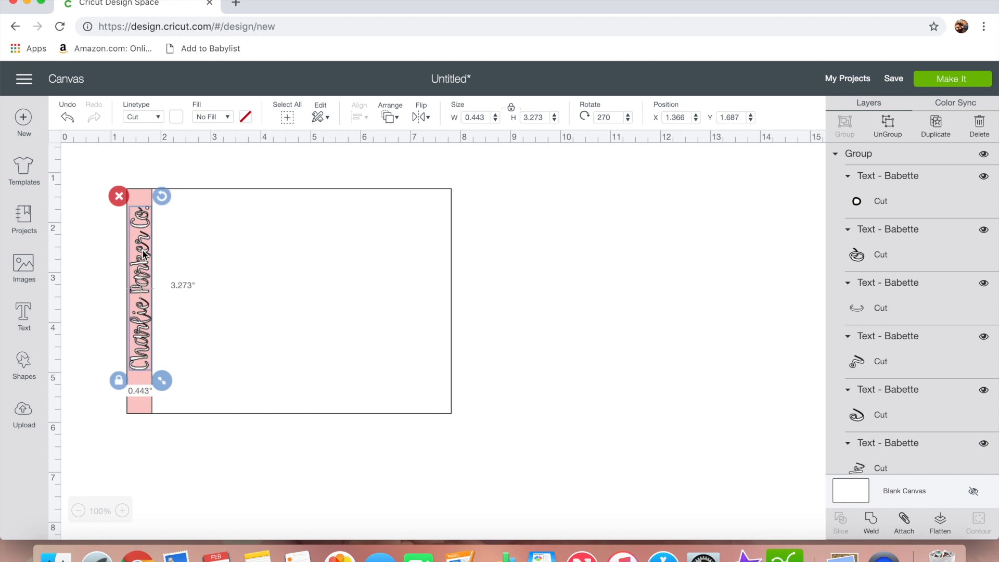
left_click(141, 205, "shift")
left_click(364, 118)
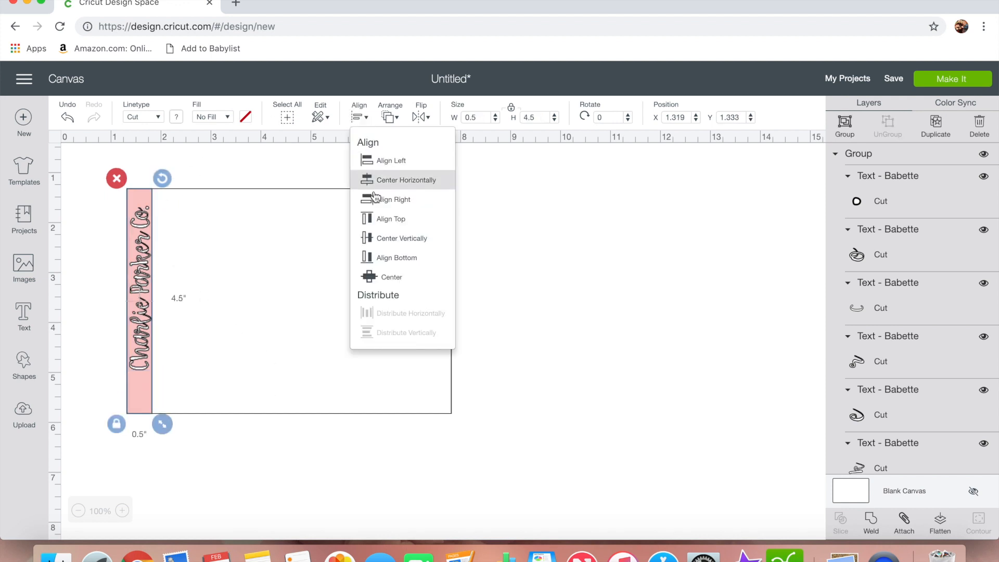
left_click(383, 281)
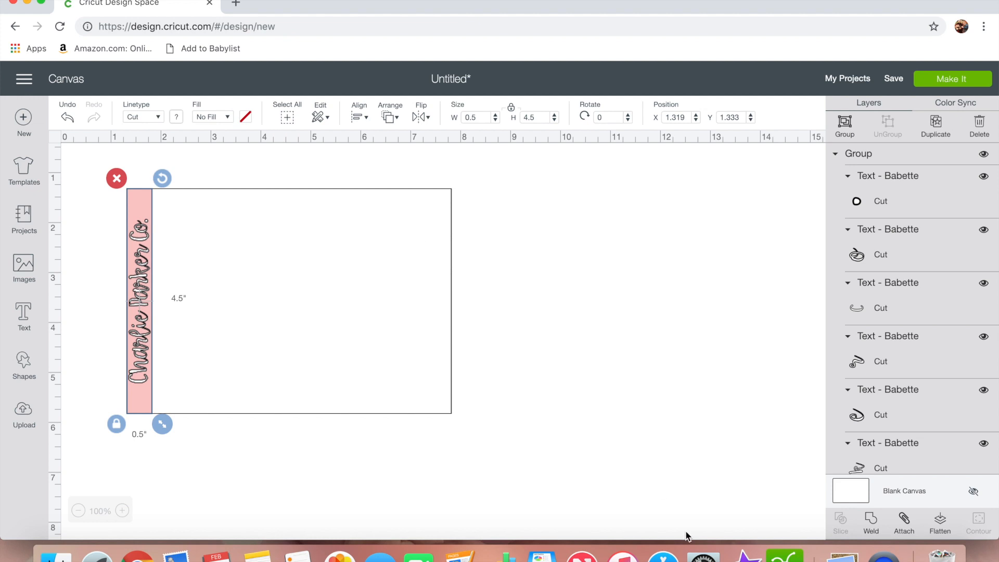
Flatten the company name with the pink strip and attach the result to the white card rectangle
left_click(940, 520)
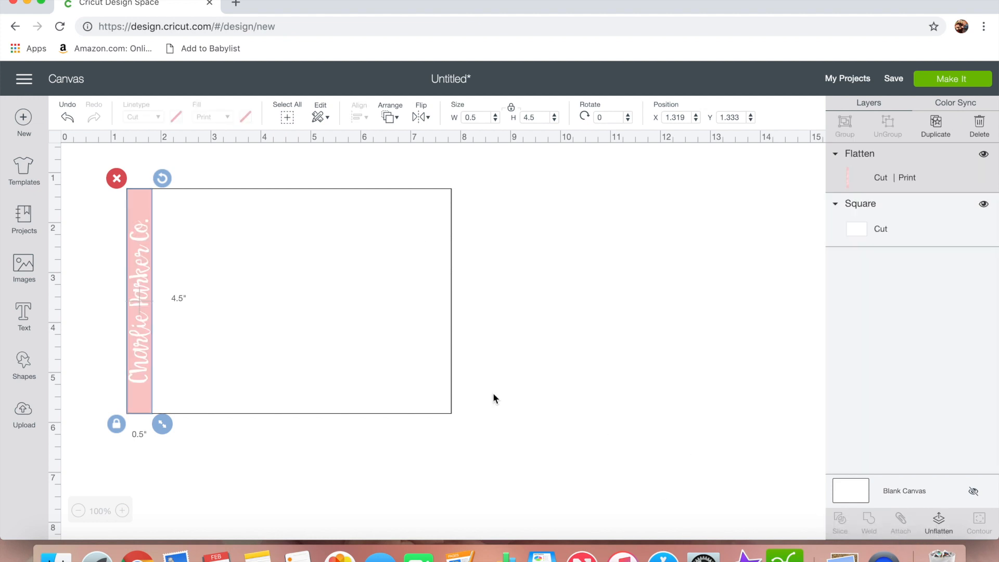
left_click(333, 310, "shift")
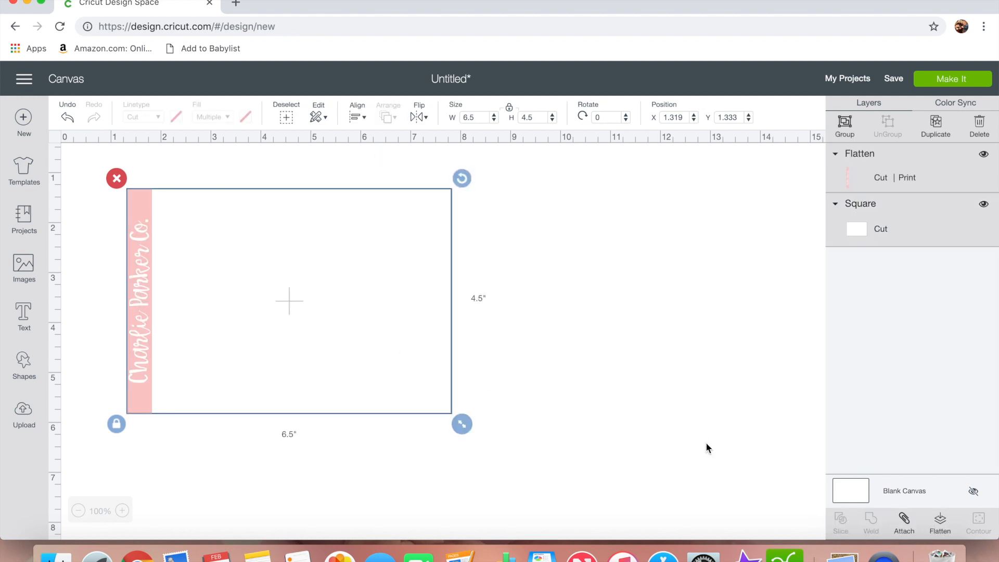
left_click(893, 517)
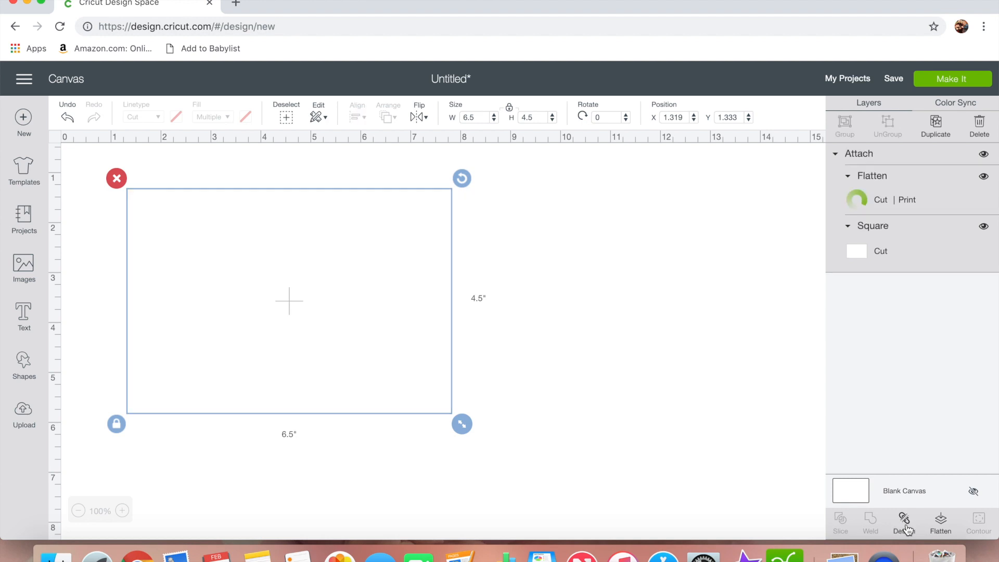
left_click(613, 370)
scroll(279, 306, "left", 3)
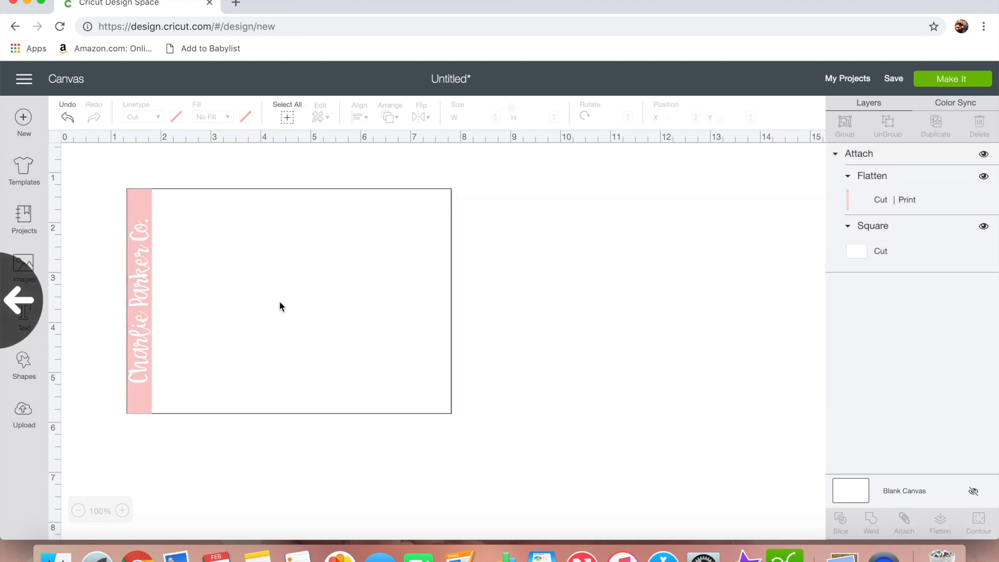
Copy the attached card and place three copies to form a two-by-two grid of cards
left_click(152, 222)
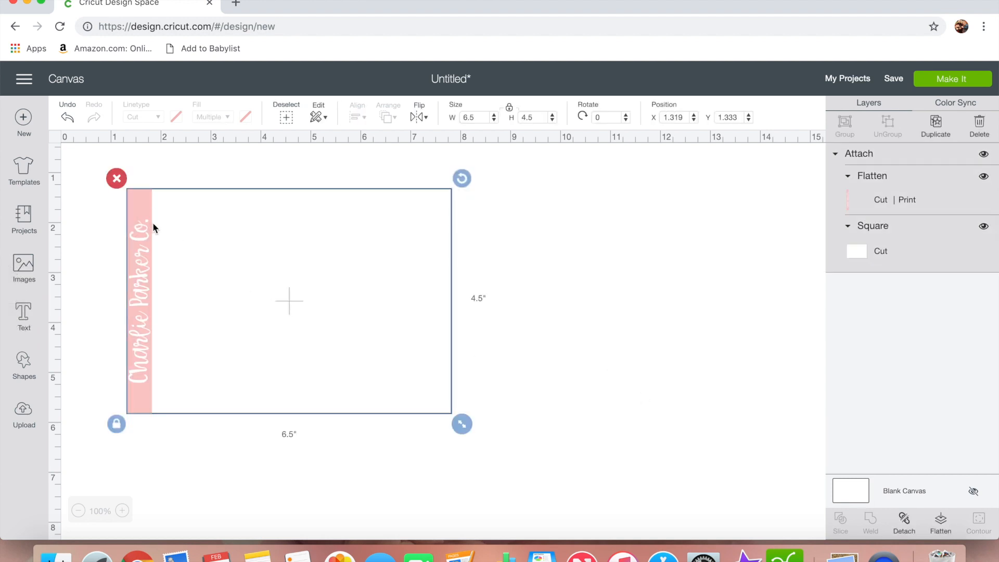
key("super+c")
key("super+v")
left_click_drag(276, 309, 615, 281)
left_click_drag(332, 281, 667, 502)
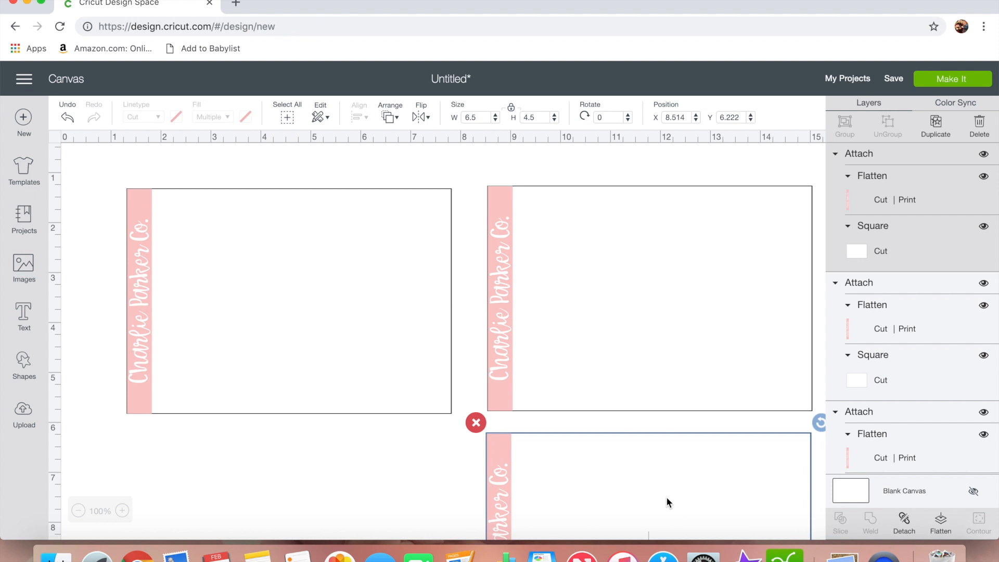
key("super+v")
left_click_drag(467, 344, 403, 490)
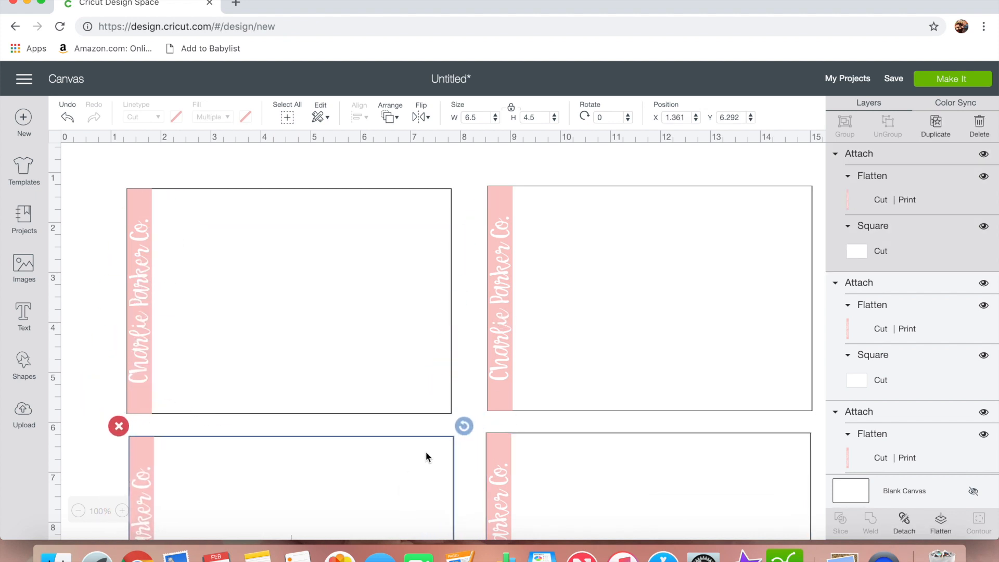
Add a square shape and place it on the first card, at about X 2.17, Y 1.72
left_click(24, 314)
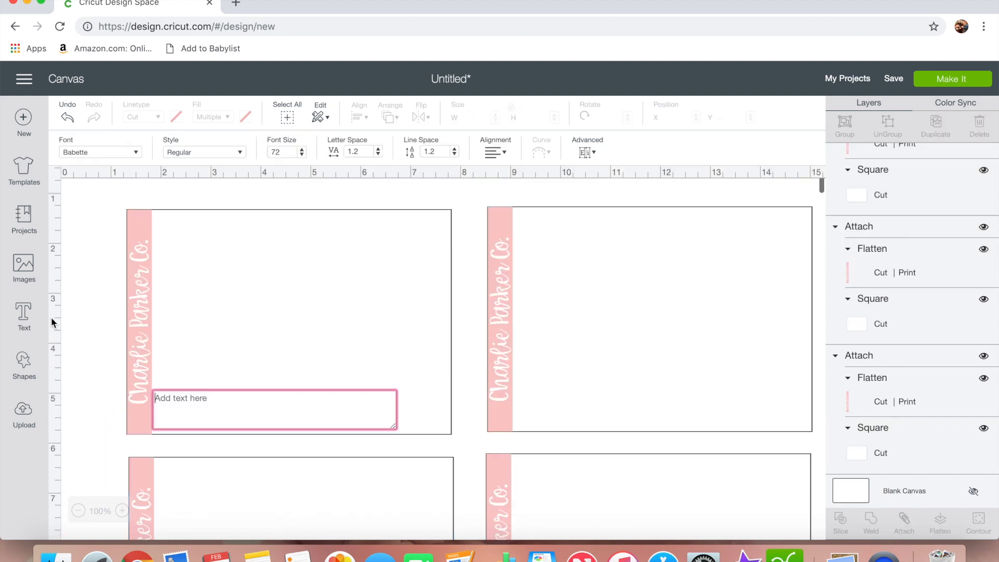
left_click(33, 366)
left_click(74, 269)
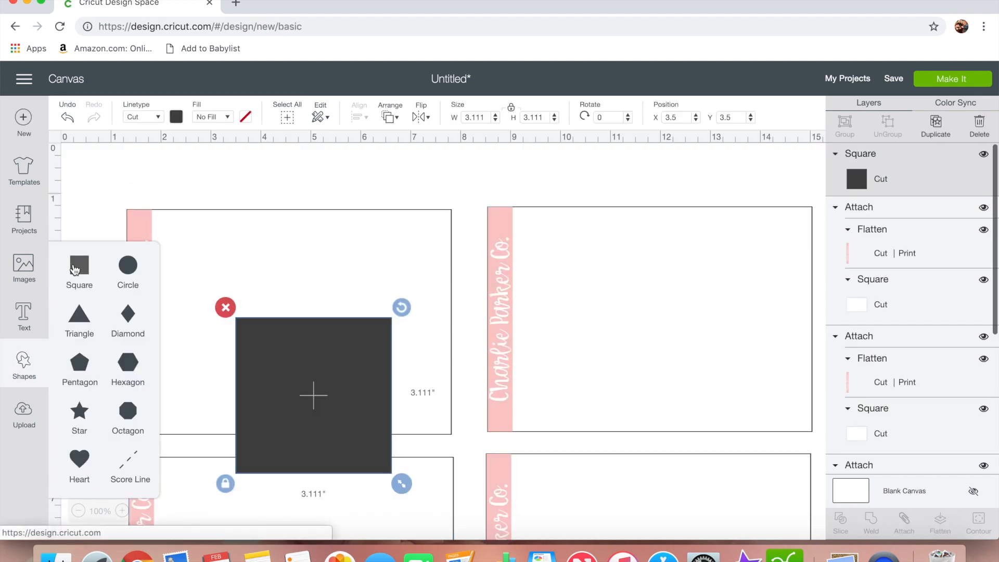
left_click_drag(305, 346, 251, 272)
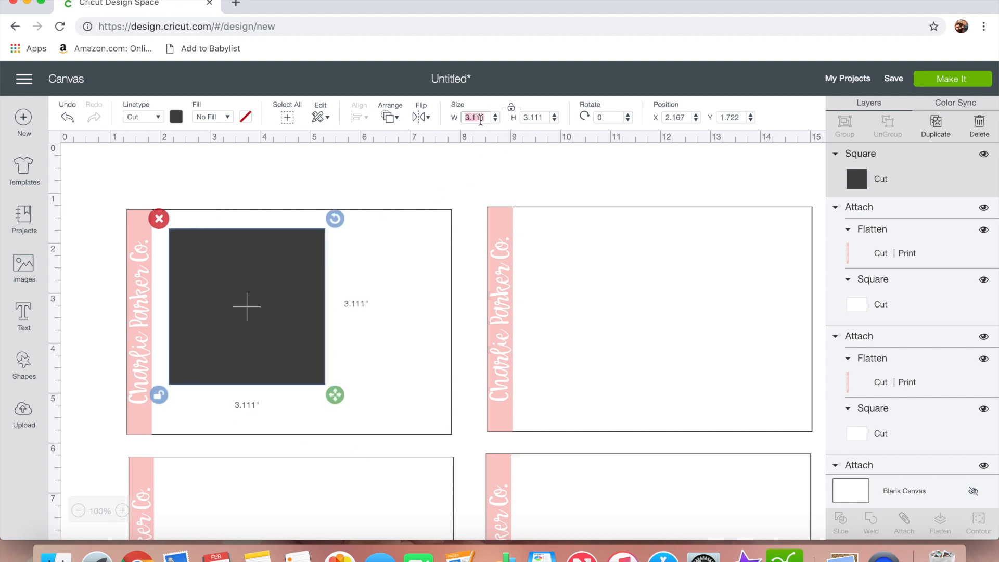
Resize the dark square to 1.5 × 2.125 inches and move it beside the pink strip, to about X 1.86, Y 1.4
key("Tab")
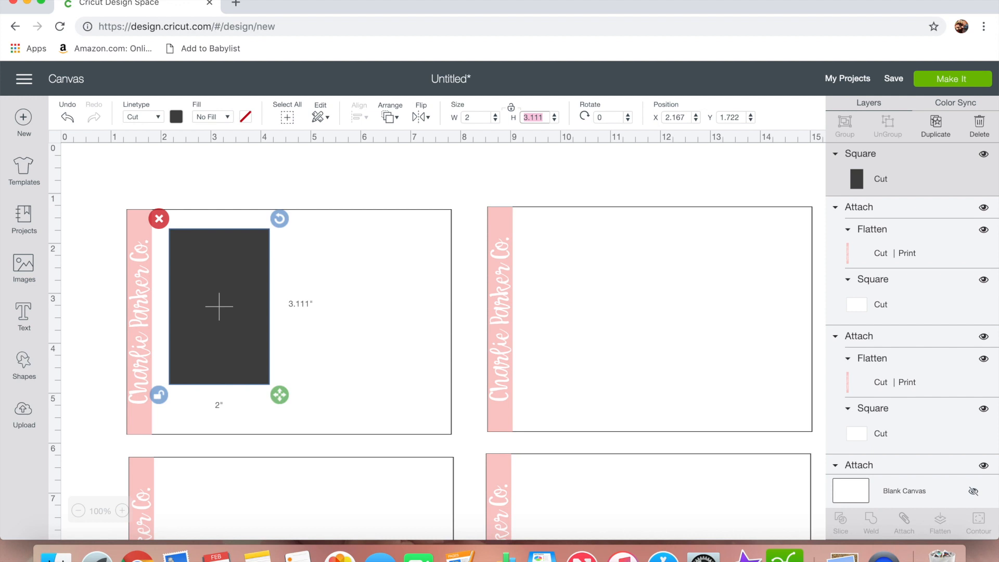
type("1.5")
key("Tab")
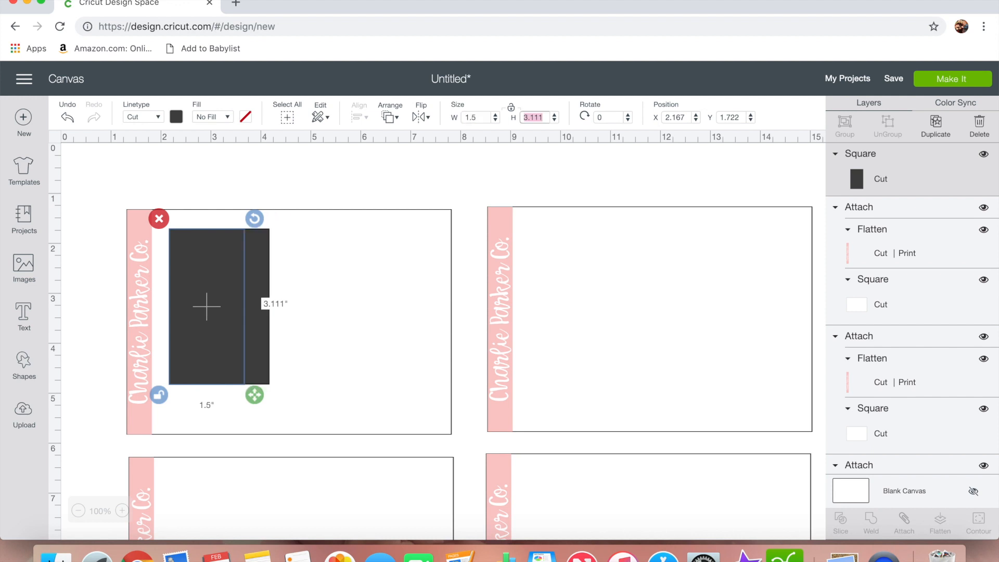
type("2.125")
key("Return")
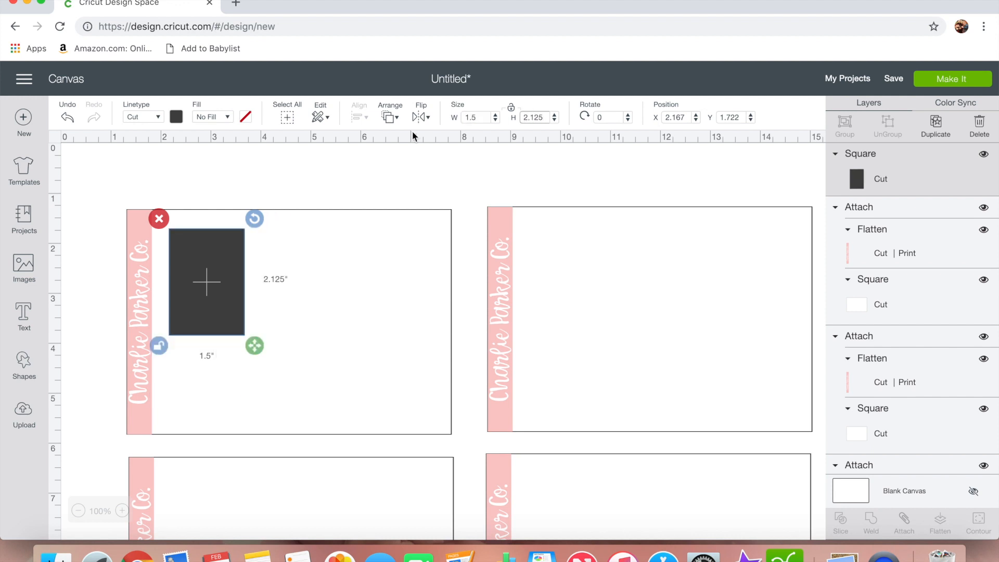
left_click(122, 510)
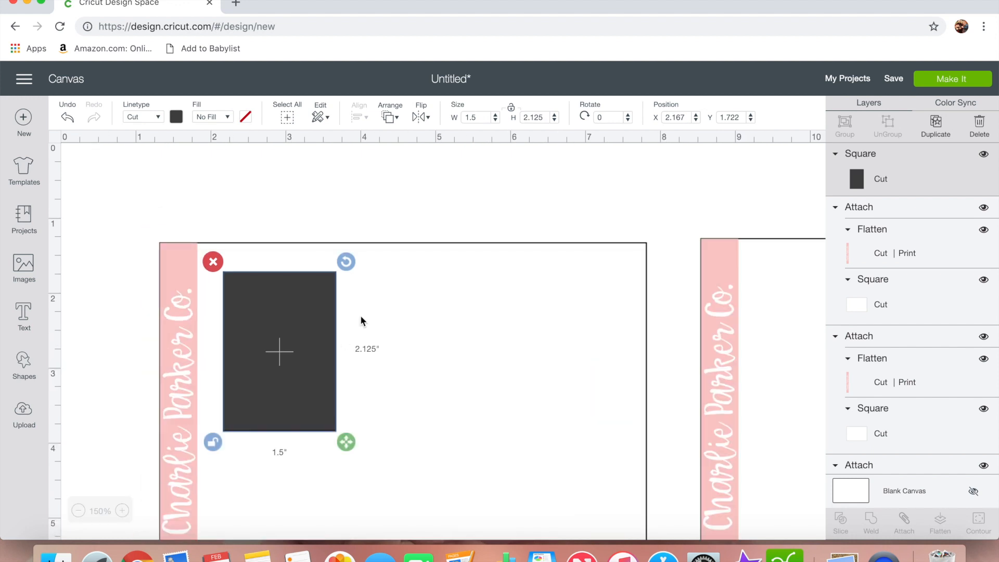
left_click_drag(279, 270, 260, 251)
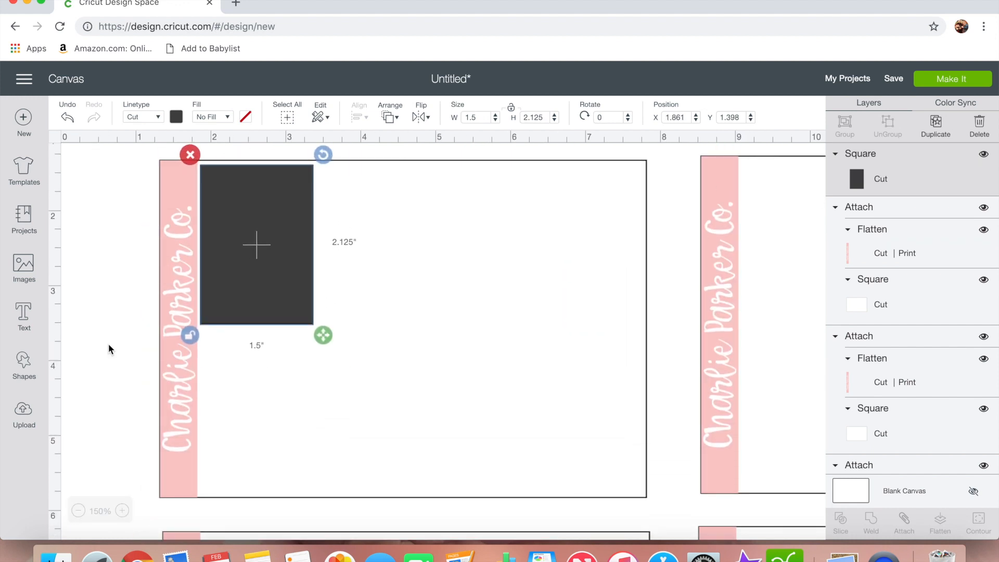
Add a second square inside the dark rectangle, sized about 1.27 × 1.83 inches at about X 1.97, Y 1.51
left_click(23, 369)
left_click(79, 266)
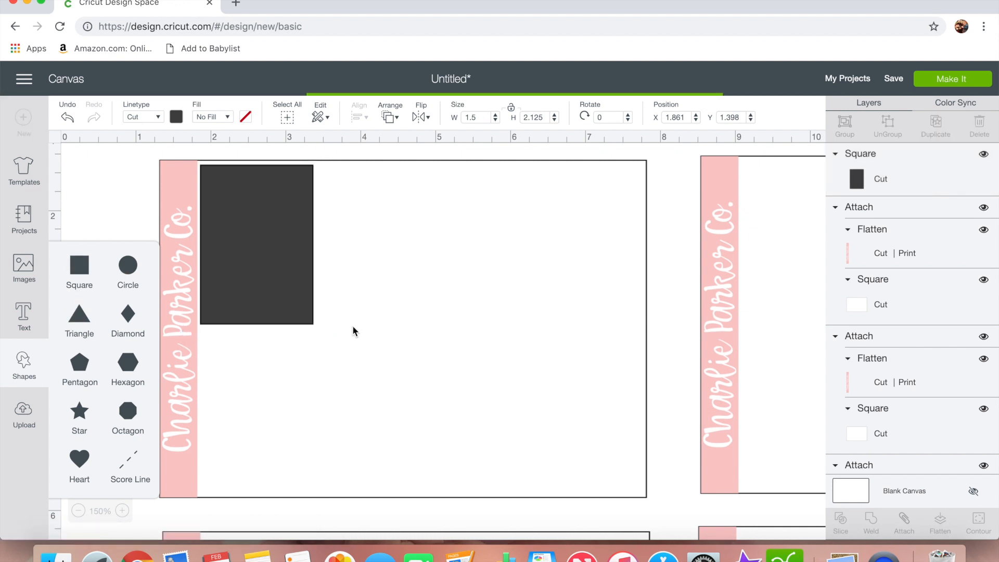
left_click_drag(419, 408, 268, 221)
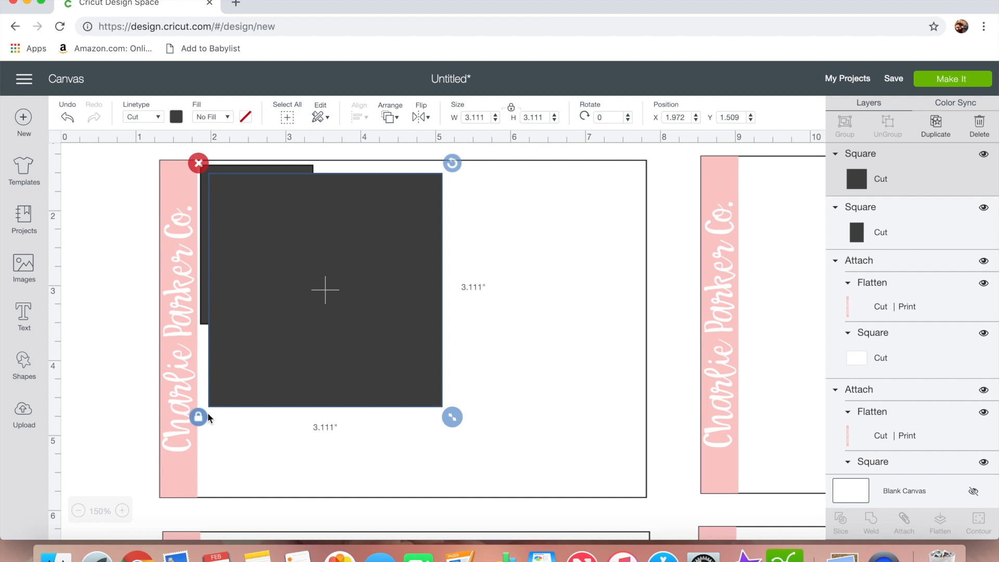
left_click_drag(451, 423, 313, 326)
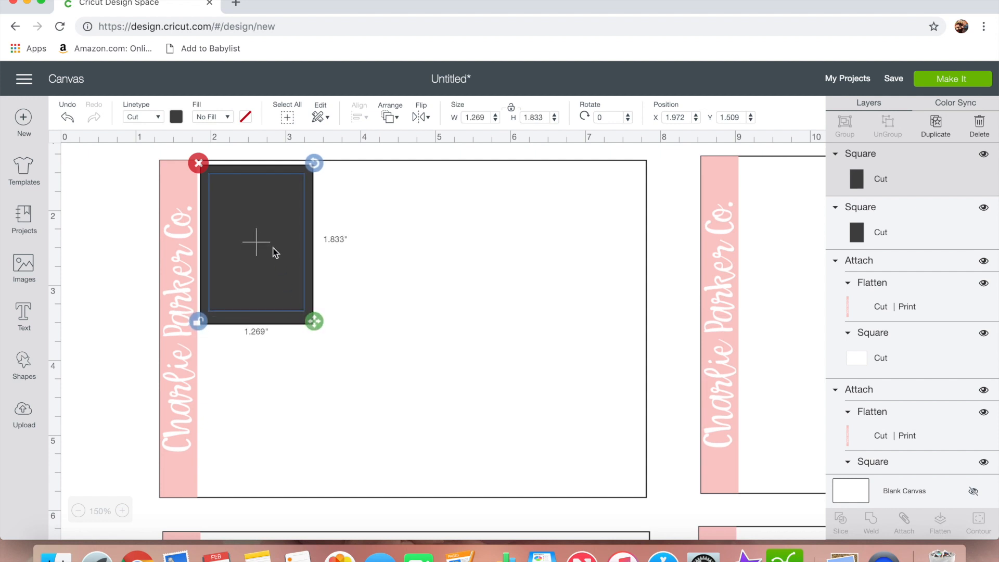
Colour the smaller rectangle white and centre it on the dark rectangle
left_click(176, 117)
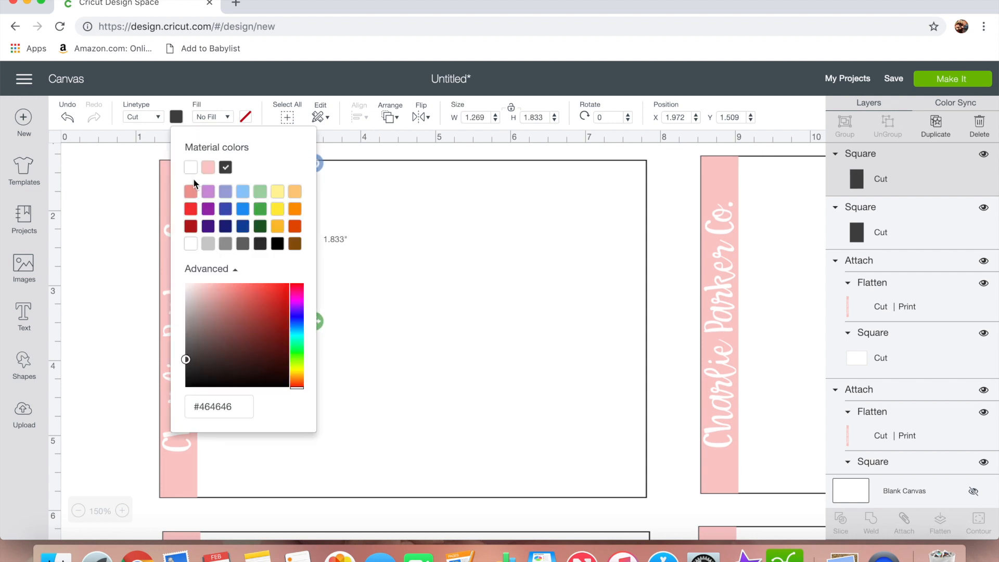
left_click(329, 233)
left_click(273, 211)
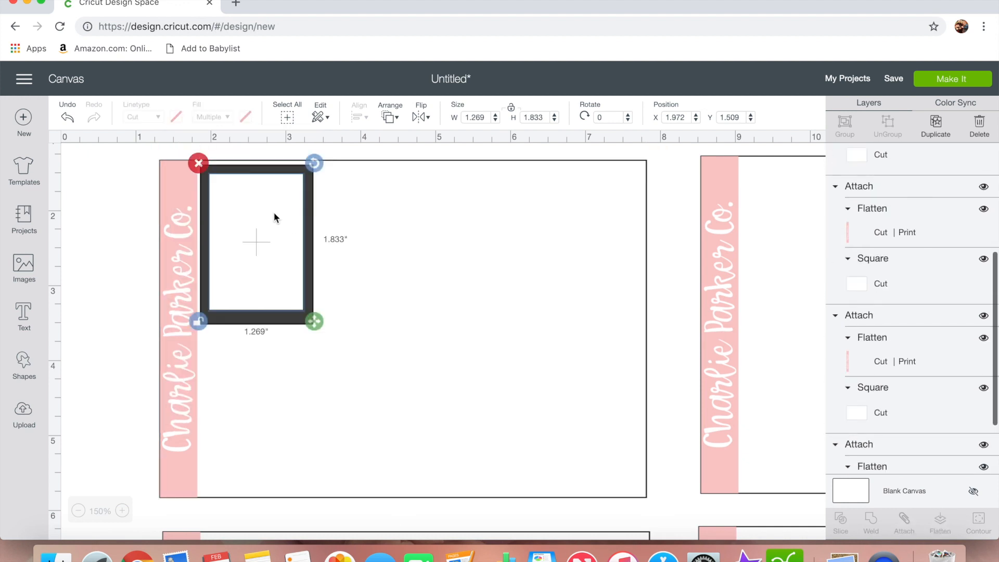
left_click(354, 123)
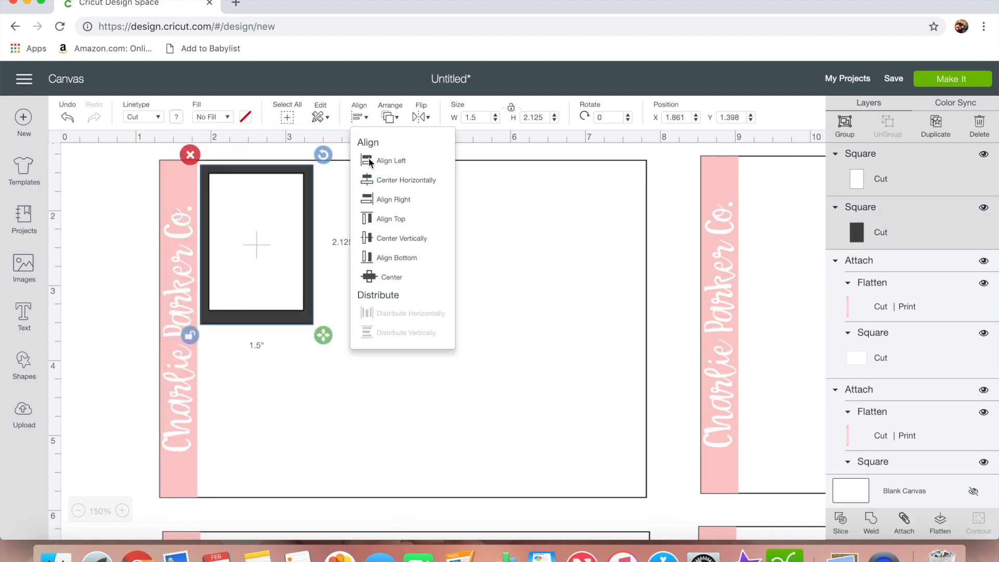
left_click(383, 273)
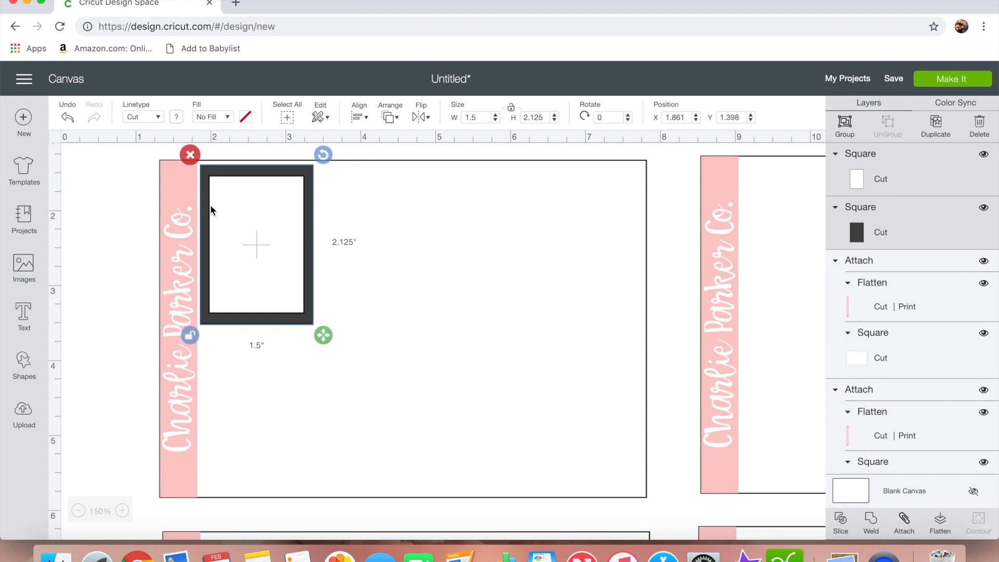
left_click(130, 224)
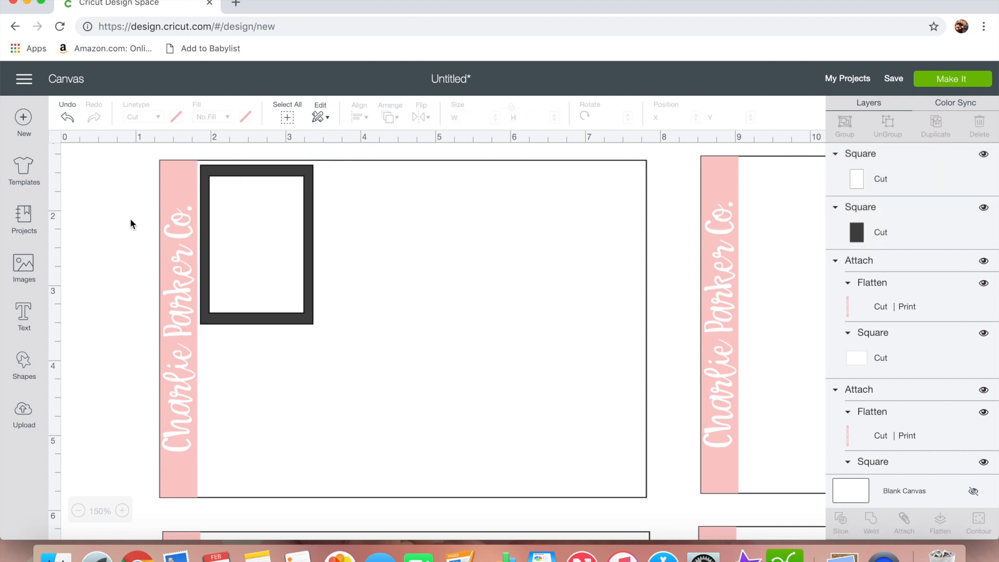
Set the dark rectangle's fill to Print and apply the light pink glitter pattern
left_click(255, 176)
left_click(231, 117)
left_click(234, 152)
left_click(246, 117)
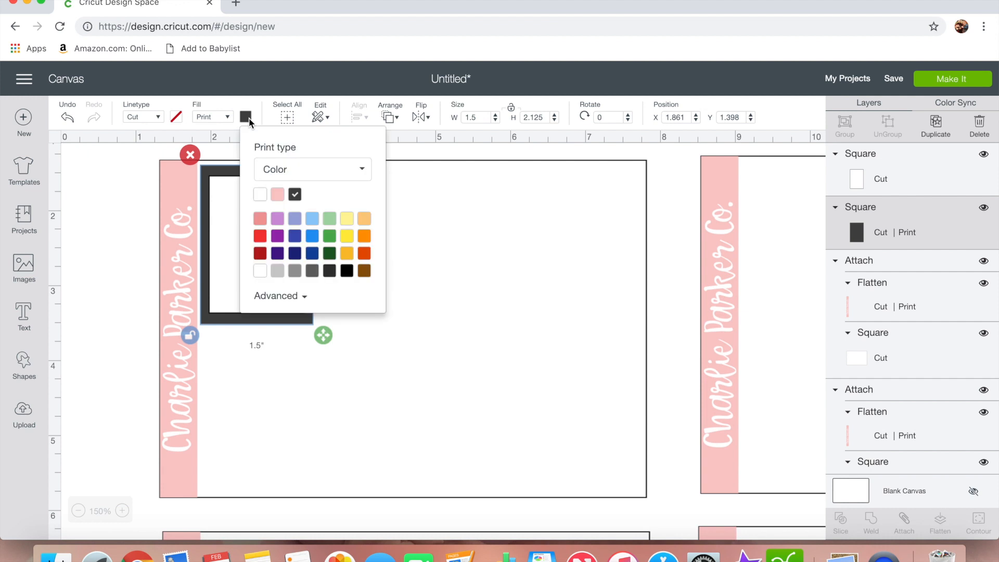
left_click(296, 177)
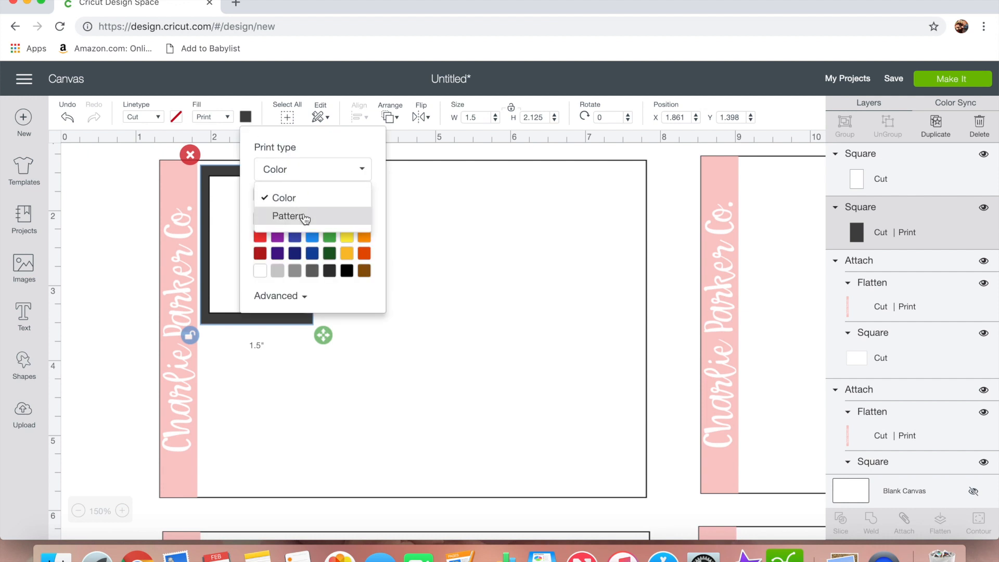
left_click(305, 216)
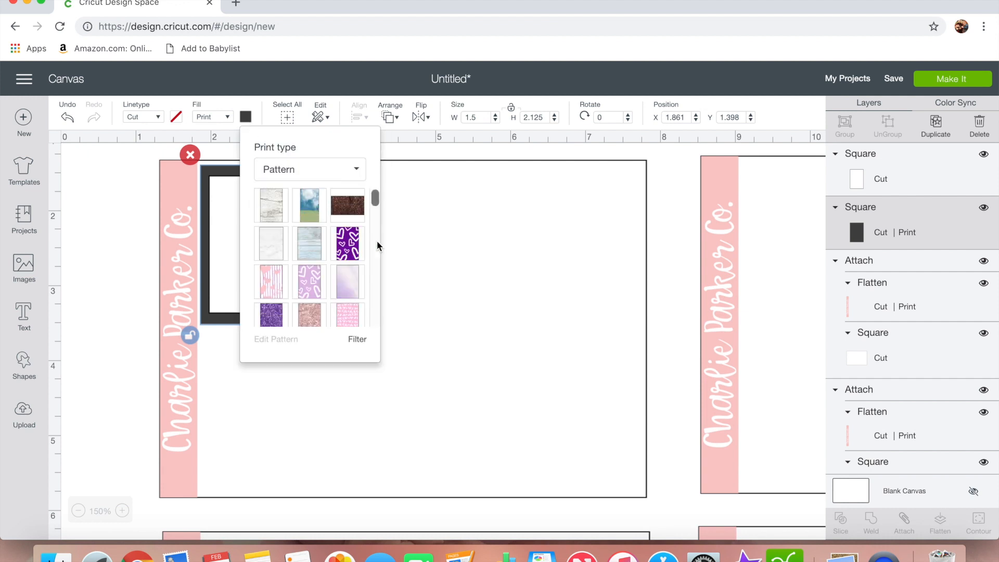
scroll(305, 265, "down", 3)
scroll(305, 265, "down", 3)
scroll(305, 265, "up", 3)
scroll(304, 264, "down", 1)
scroll(304, 265, "down", 5)
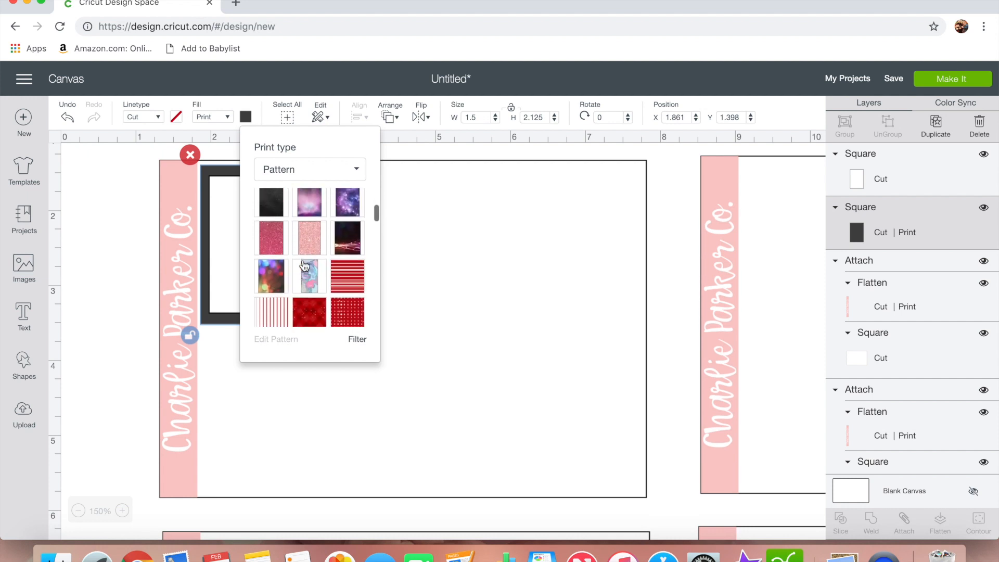
scroll(305, 267, "up", 1)
left_click(307, 264)
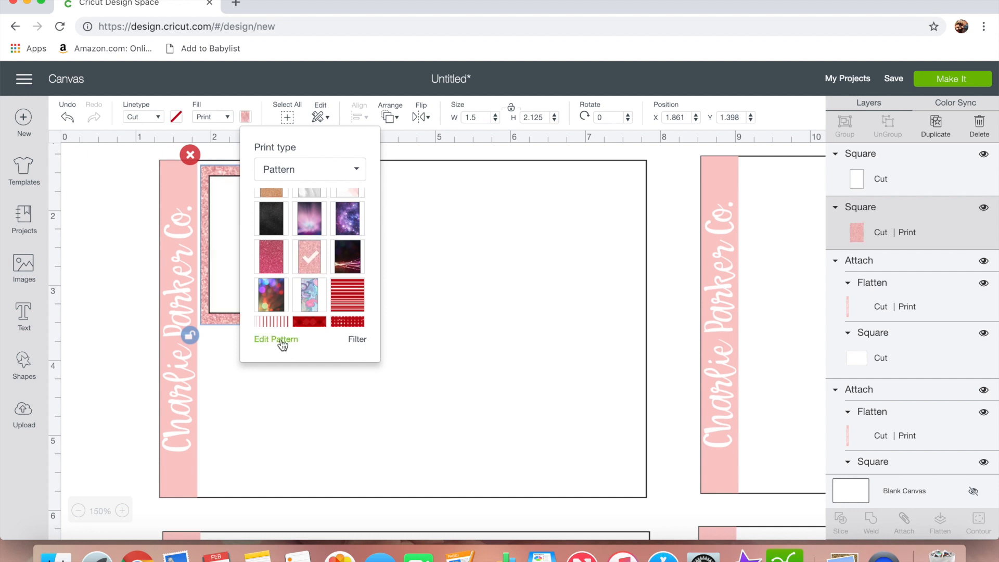
Edit the glitter pattern on the outer rectangle, setting its scale to about 109
left_click(282, 341)
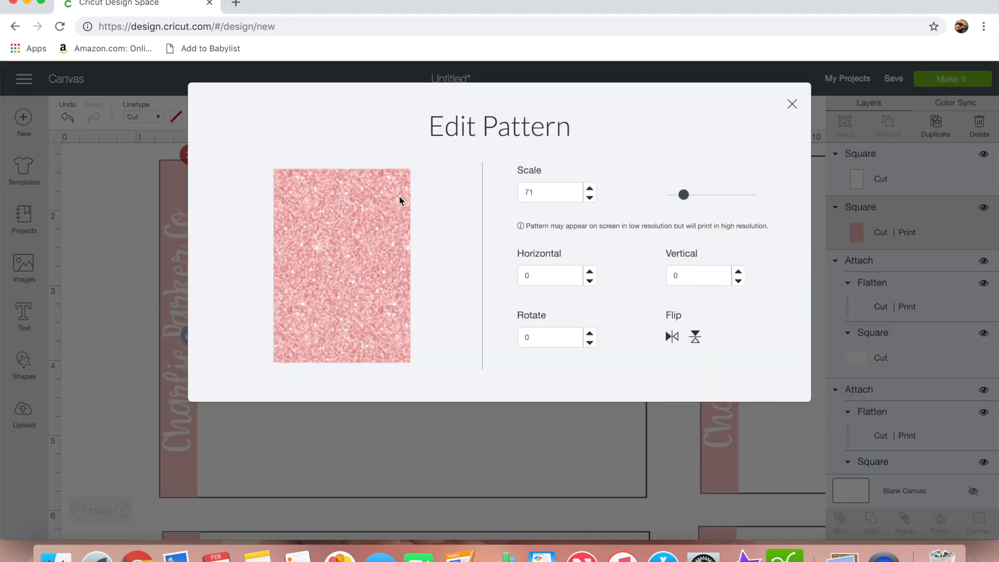
left_click(701, 195)
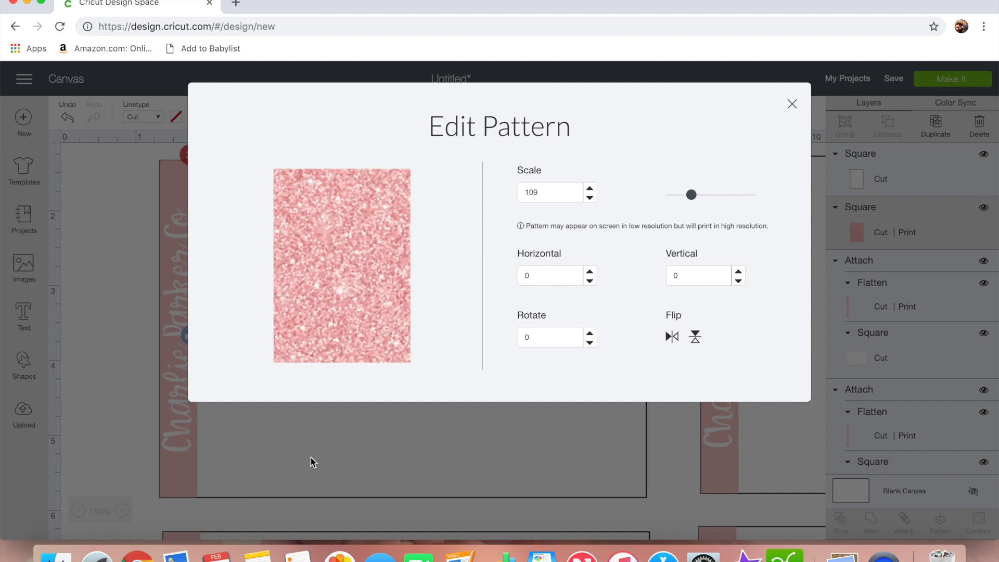
left_click(366, 439)
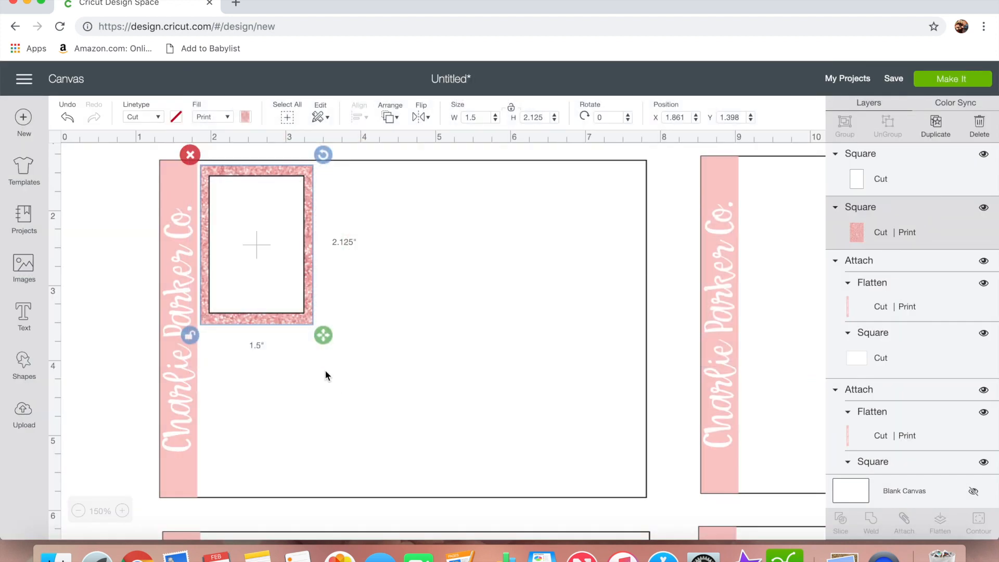
Flatten the white and glitter rectangles into one frame and place four copies in two rows on the first card
left_click(284, 208, "shift")
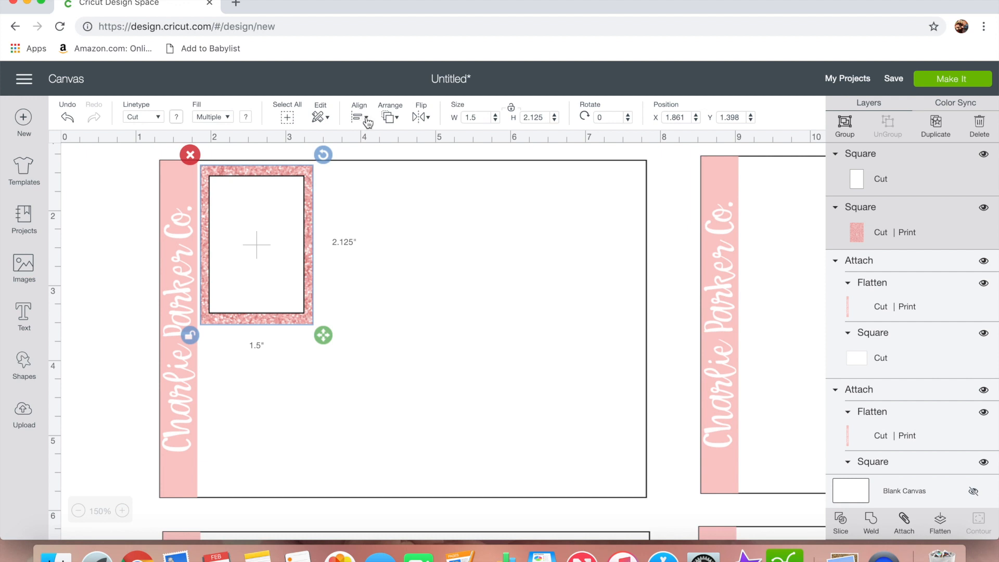
left_click(942, 531)
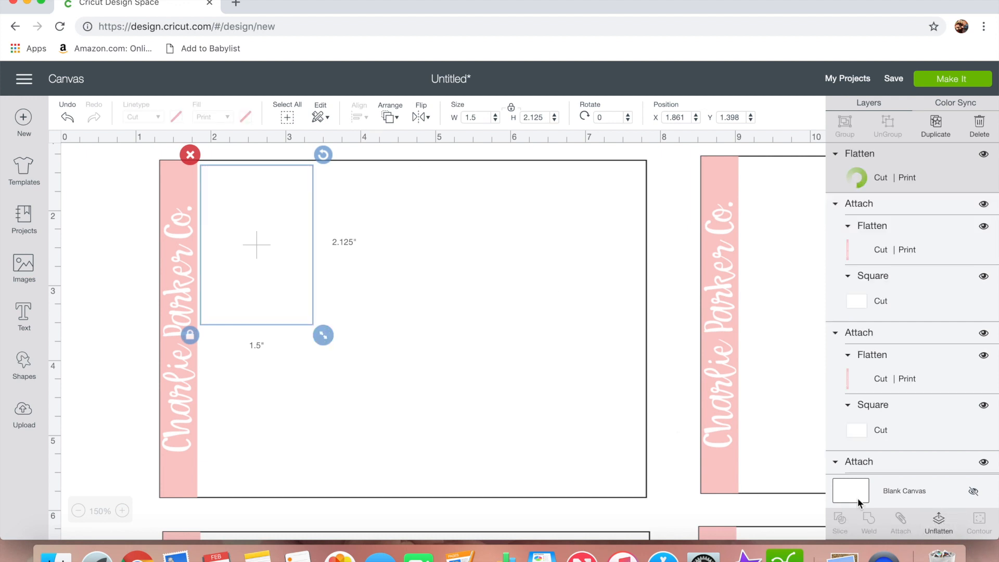
key("super+v")
left_click_drag(311, 288, 493, 250)
key("super+v")
key("super+v")
left_click_drag(312, 268, 383, 248)
key("super+v")
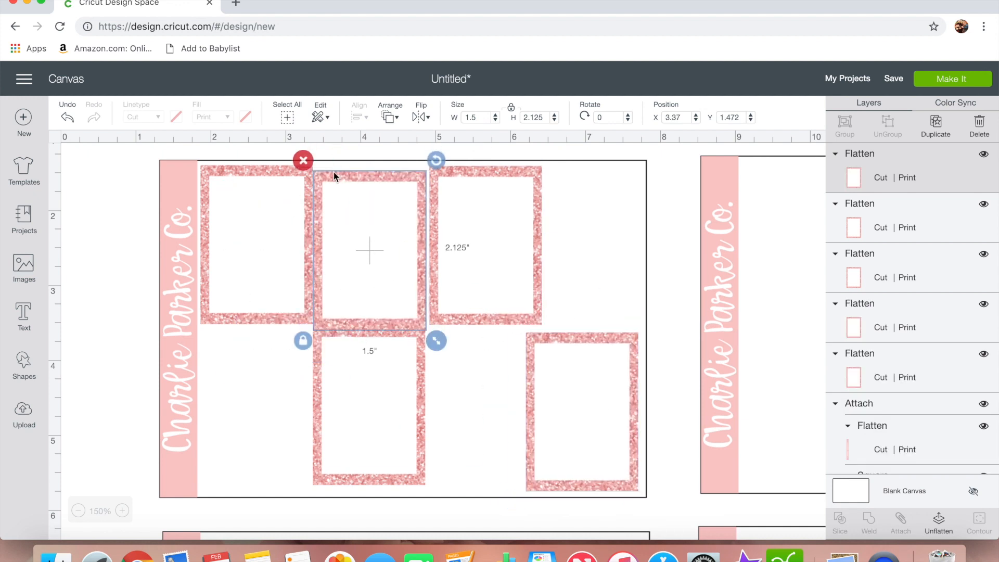
Unflatten the second frame of the top row and give its border the white wood pattern at scale 114
left_click(946, 520)
left_click(424, 235)
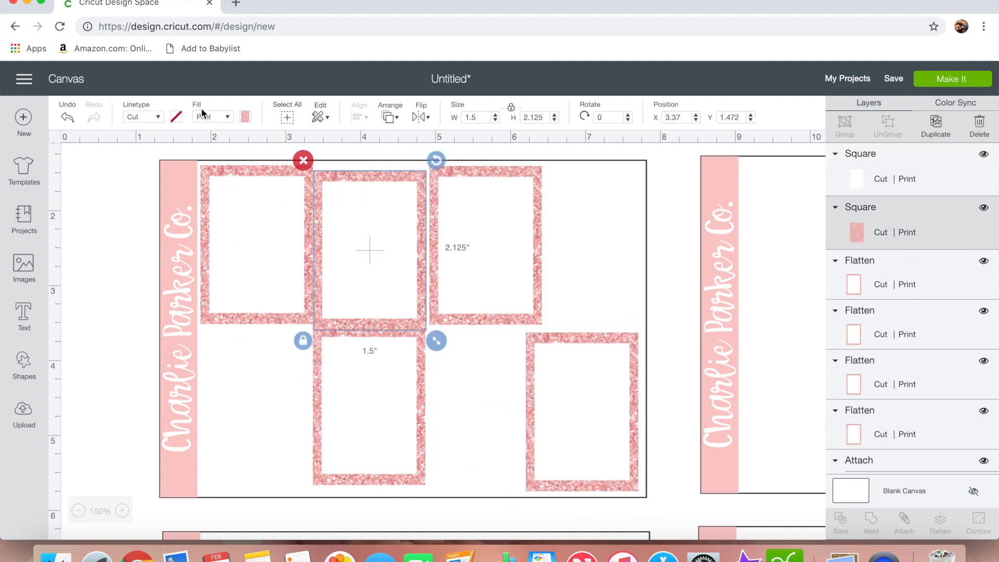
left_click(245, 117)
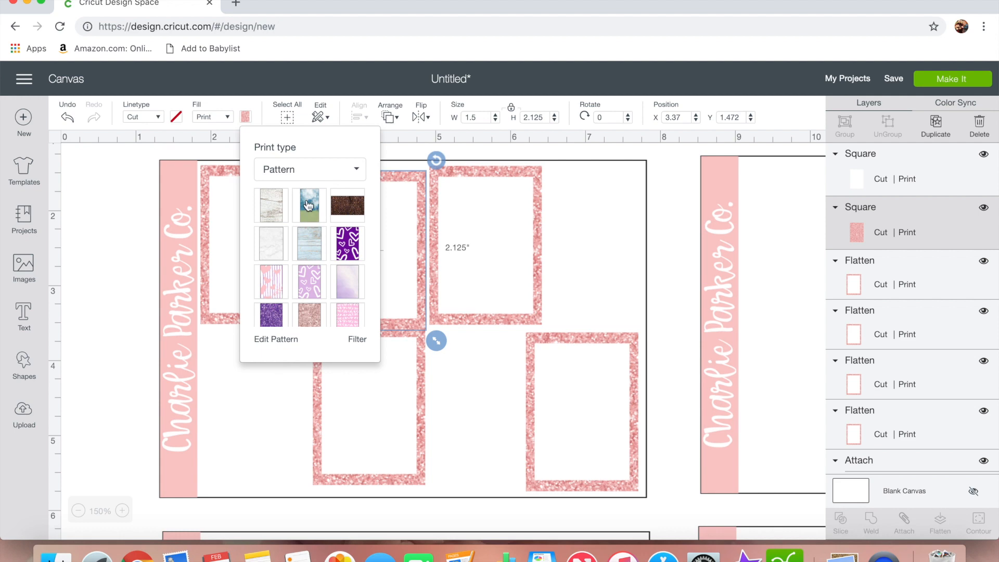
left_click(269, 218)
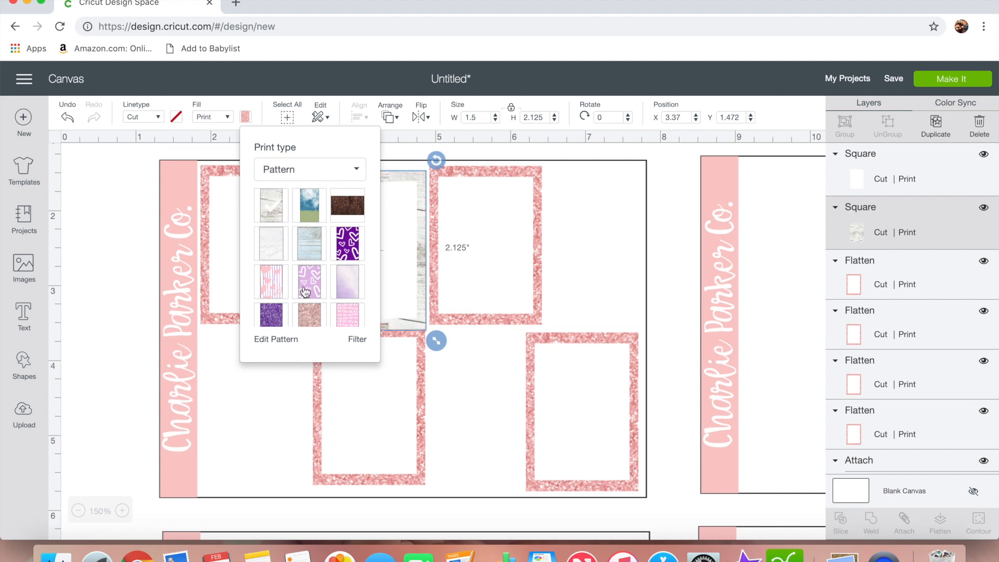
left_click(275, 340)
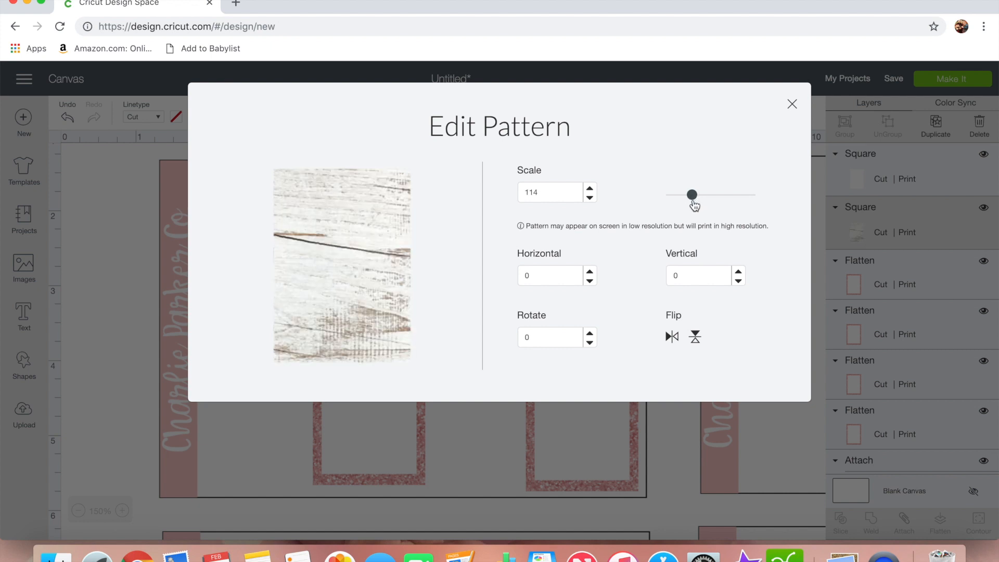
left_click(454, 439)
Place wood-frame copies third in the bottom row and last in the top row, giving the top-row copy the white marble pattern
left_click_drag(422, 269, 638, 267)
left_click(246, 116)
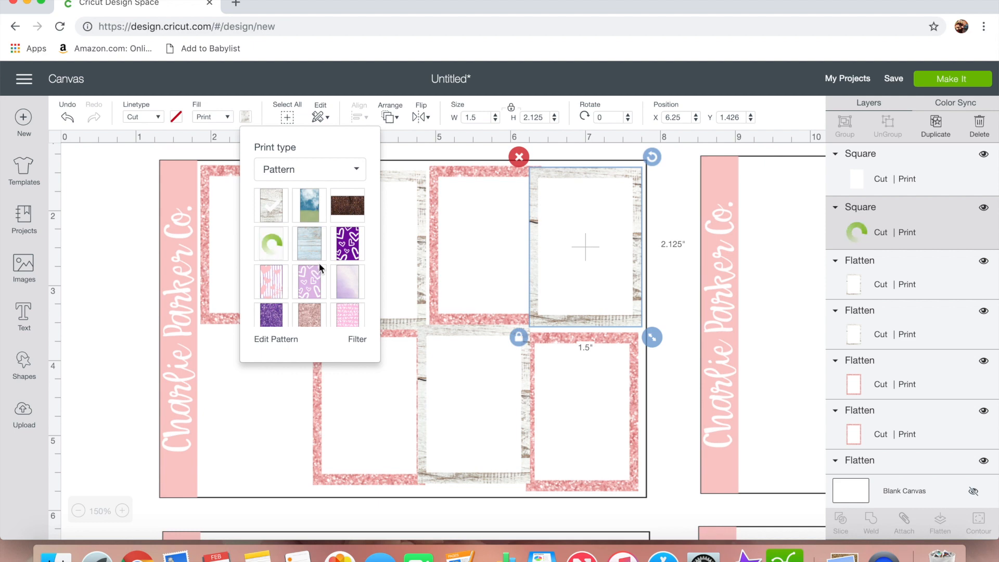
left_click(276, 339)
left_click(254, 444)
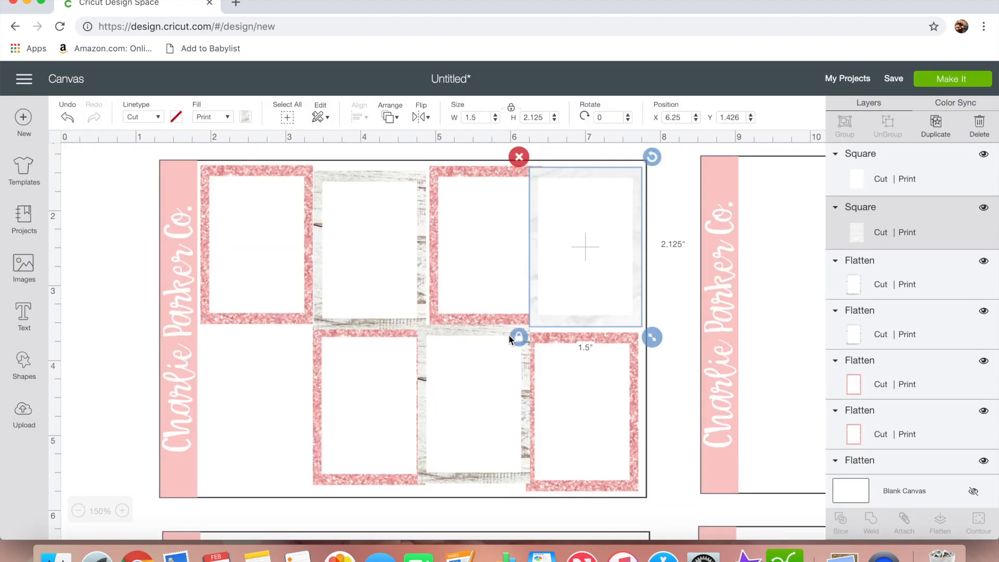
Flatten the marble frame and place a copy of it first in the bottom row, beside the pink strip
left_click(596, 291, "shift")
left_click(940, 523)
key("super+c")
key("super+v")
left_click_drag(588, 247, 241, 384)
Align the four bottom-row frames to the card's bottom edge and the top-row frames to its top edge
left_click(367, 403, "shift")
left_click(473, 404, "shift")
left_click(567, 404, "shift")
left_click(359, 117)
left_click(392, 258)
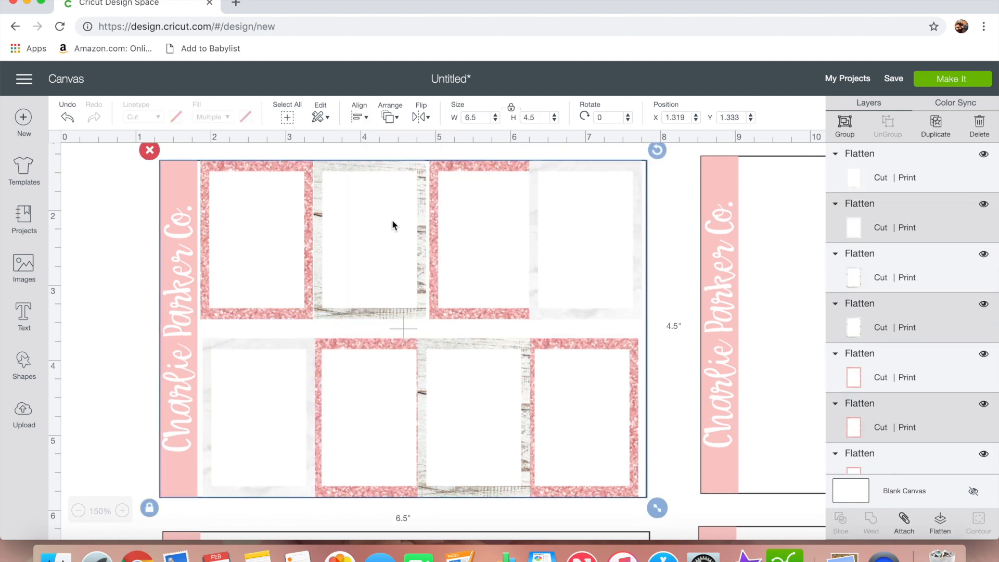
Distribute the four top-row frames horizontally
left_click(240, 297)
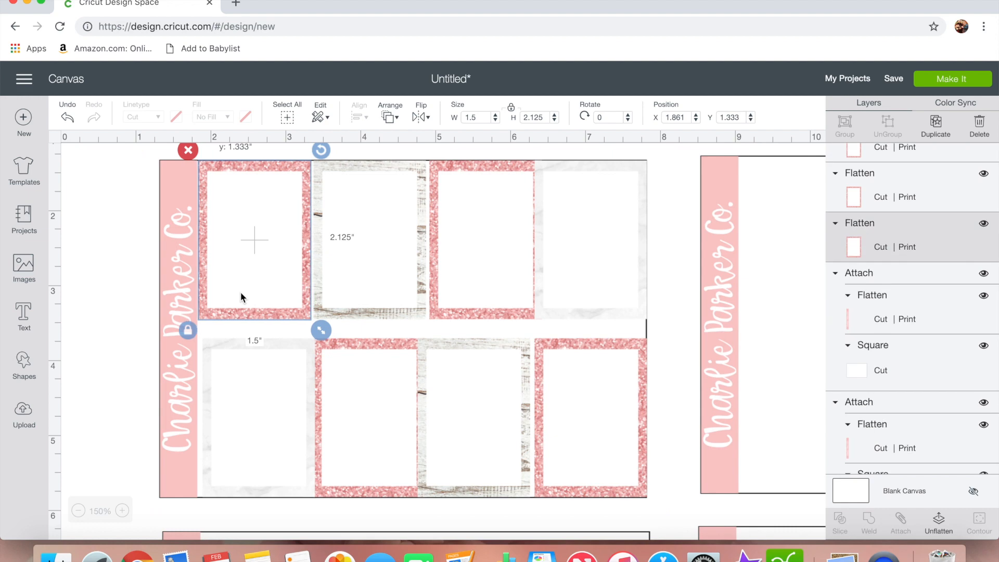
left_click(364, 260, "shift")
left_click(481, 234, "shift")
left_click(565, 221, "shift")
left_click(359, 117)
left_click(387, 309)
Move the first top-row frame flush against the pink strip, to about X 1.82
left_click(111, 406)
left_click(122, 511)
left_click(372, 338)
left_click(458, 292, "shift")
left_click(614, 271, "shift")
left_click(755, 260, "shift")
left_click(311, 252)
left_click(458, 252, "shift")
left_click(627, 252, "shift")
left_click(755, 249, "shift")
left_click(323, 238)
left_click_drag(324, 239, 323, 255)
Distribute the frames of the top row again and those of the bottom row horizontally, each row spanning about 6 inches from the strip
left_click(457, 252, "shift")
left_click(754, 252, "shift")
left_click(139, 283)
left_click(442, 258, "shift")
left_click(755, 255, "shift")
left_click(359, 117)
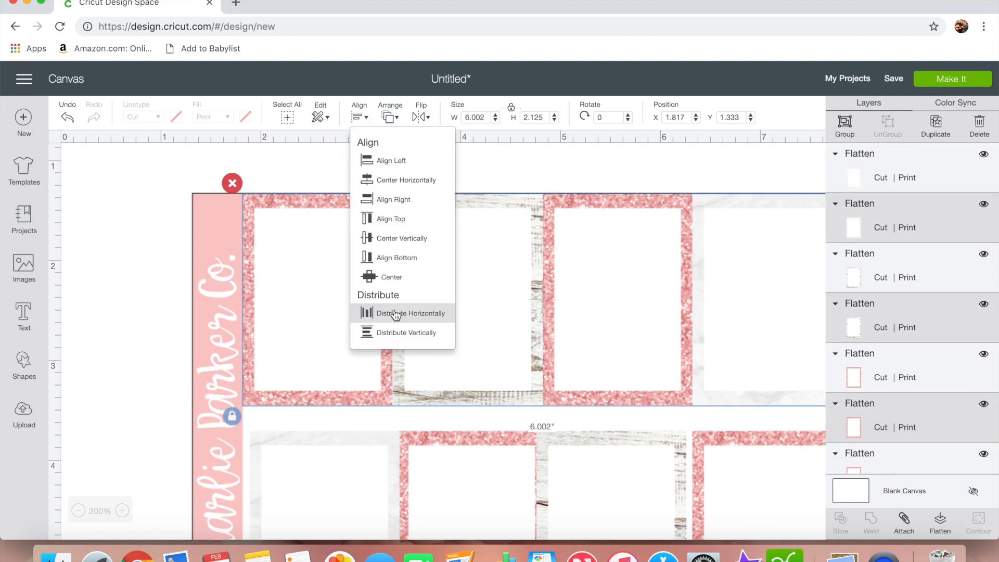
scroll(395, 314, "down", 5)
left_click(358, 298)
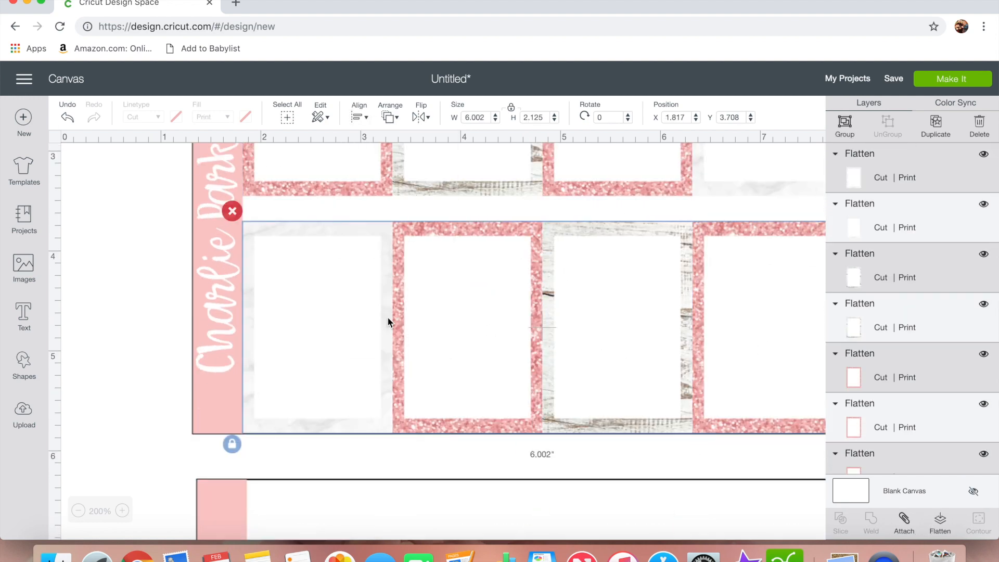
Select the first card with its eight frames and attach them together
scroll(387, 317, "down", 2)
scroll(273, 345, "up", 3)
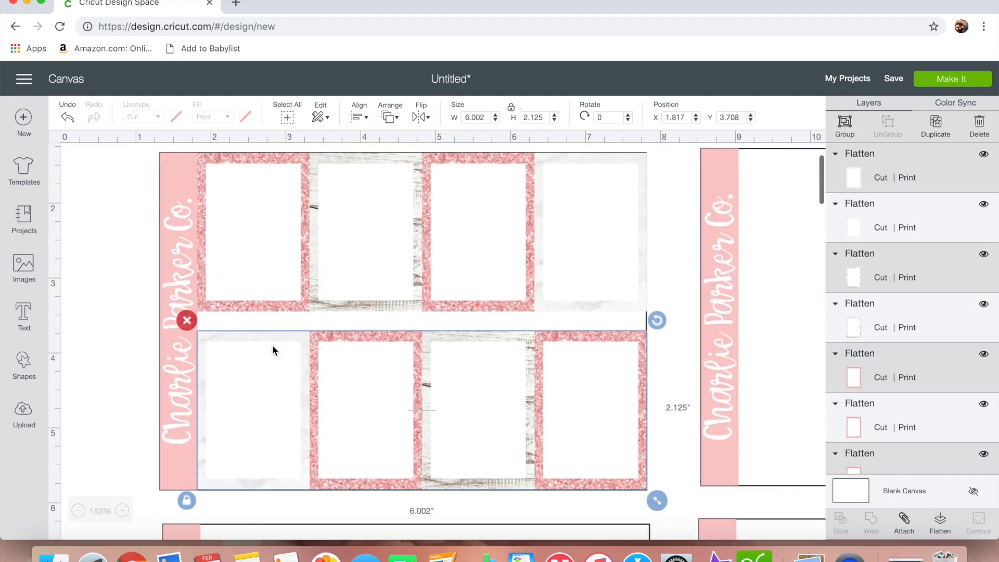
left_click_drag(116, 174, 646, 435)
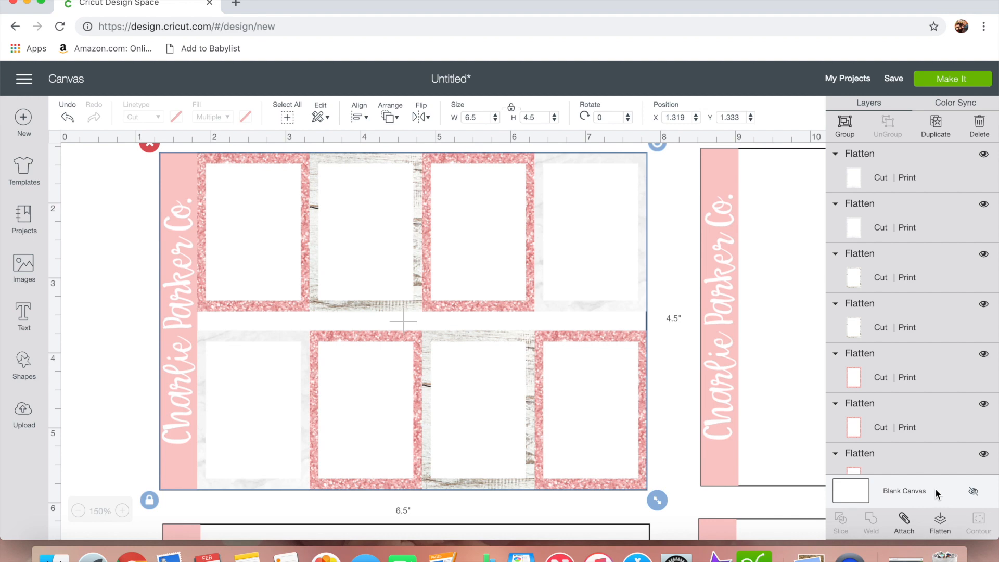
left_click(905, 522)
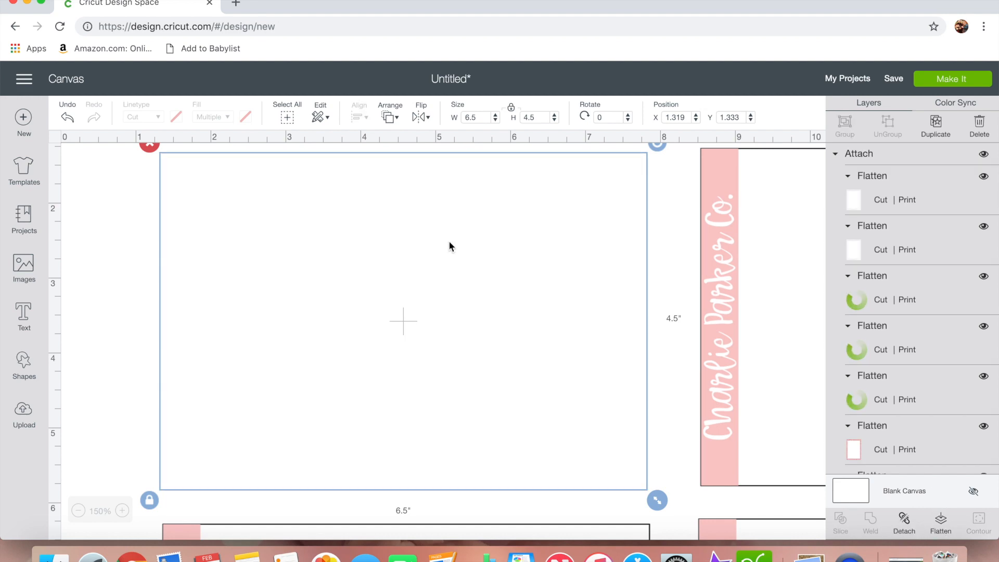
Swap the framed card with the blank card beside it, placing the framed one at about X 8.74, Y 1.32
left_click(79, 511)
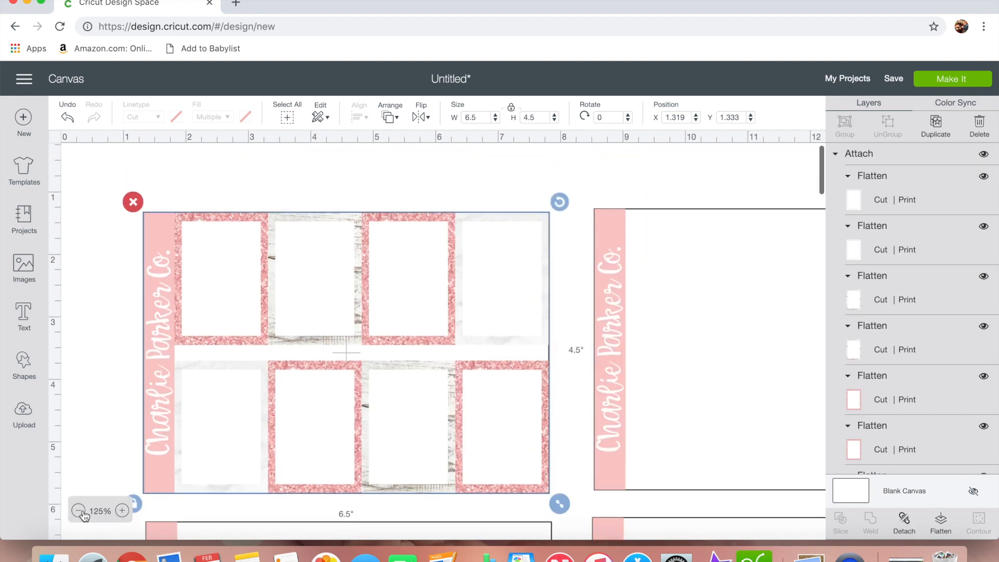
left_click(79, 511)
left_click_drag(334, 320, 684, 338)
left_click_drag(492, 318, 121, 314)
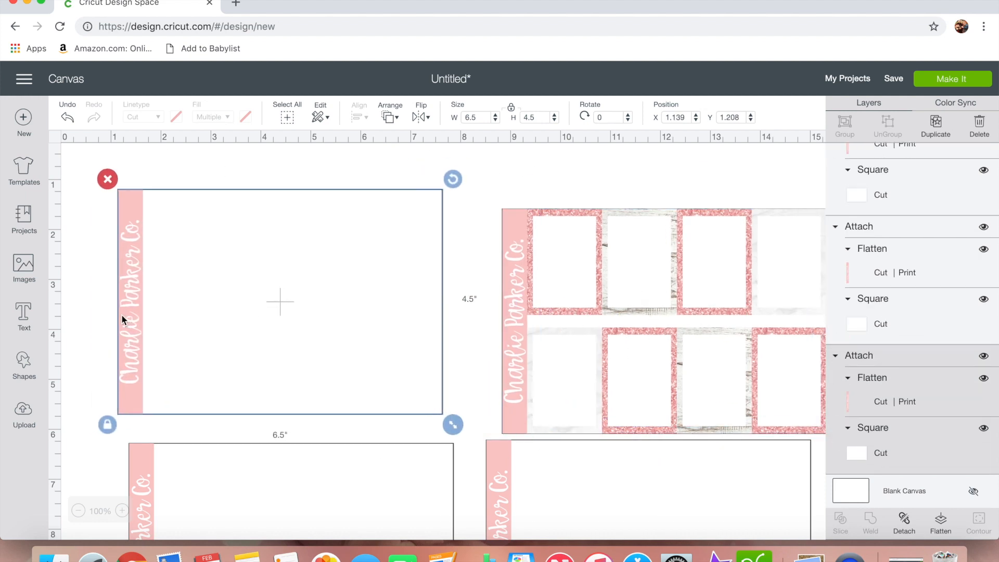
left_click_drag(610, 320, 583, 285)
left_click_drag(373, 323, 393, 317)
left_click_drag(594, 324, 613, 334)
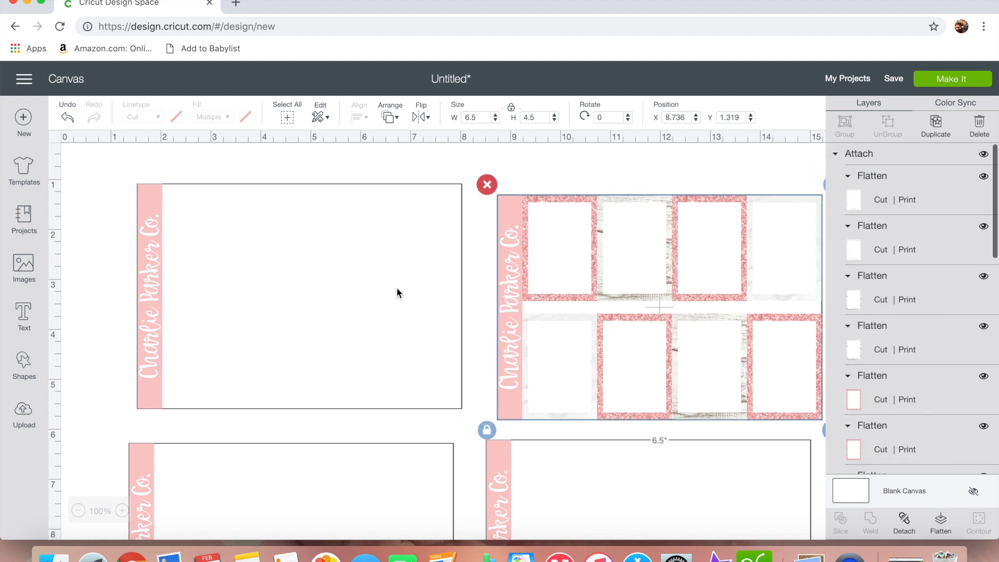
Add a 1.5 × 1 inch rectangle to the blank card, near the top of its white area
left_click(357, 287)
left_click(24, 364)
left_click(81, 328)
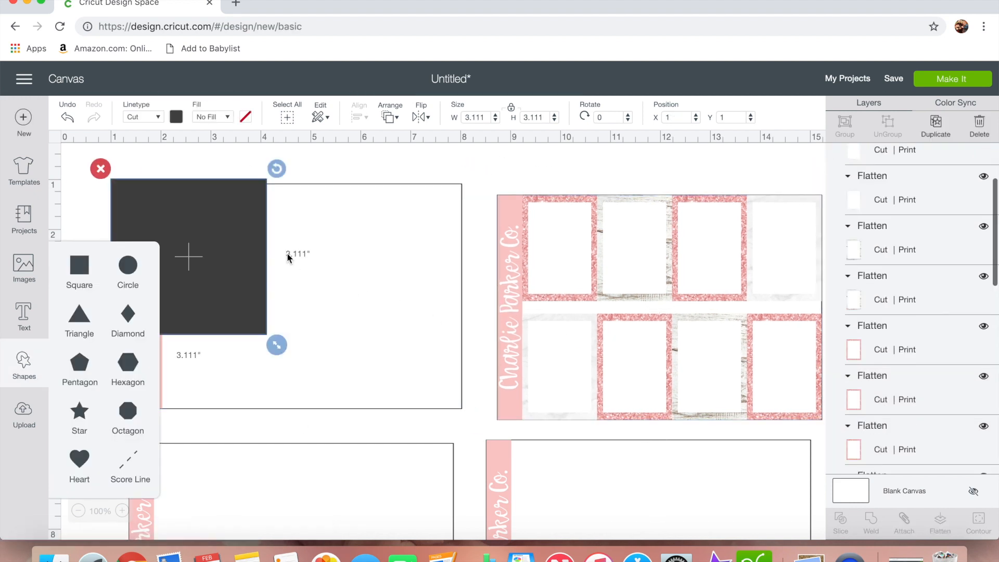
left_click(122, 511)
left_click_drag(329, 292, 295, 272)
Fill the rectangle with the printed pink glitter pattern and adjust the pattern's scale
left_click(212, 117)
left_click(208, 159)
left_click(309, 170)
left_click(290, 216)
scroll(303, 254, "down", 10)
left_click(312, 287)
left_click(276, 339)
left_click_drag(681, 194, 691, 196)
left_click(791, 103)
Duplicate the pink glitter rectangle and spread the copies over the card's top two rows
left_click(935, 125)
left_click_drag(292, 270, 394, 338)
left_click(935, 125)
left_click_drag(411, 354, 395, 255)
left_click(935, 125)
left_click(936, 125)
Change the second top-row rectangle to the white wood pattern and adjust the pattern's scale
left_click(245, 117)
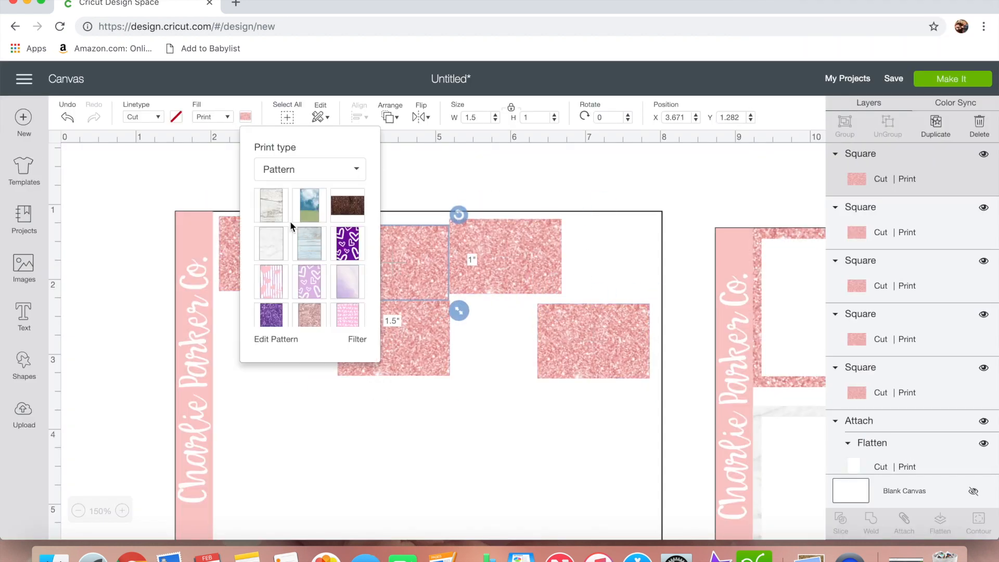
left_click(270, 208)
left_click(276, 339)
left_click_drag(682, 194, 706, 196)
left_click(792, 103)
Duplicate the wood rectangle, placing one copy in the second row and another at the end of the top row
left_click(936, 124)
left_click_drag(406, 265, 494, 341)
left_click(935, 125)
left_click_drag(510, 354, 586, 262)
Give the last top-row rectangle the white marble pattern and place a copy of it at the start of the second row
left_click(275, 338)
left_click_drag(682, 195, 698, 195)
left_click(791, 104)
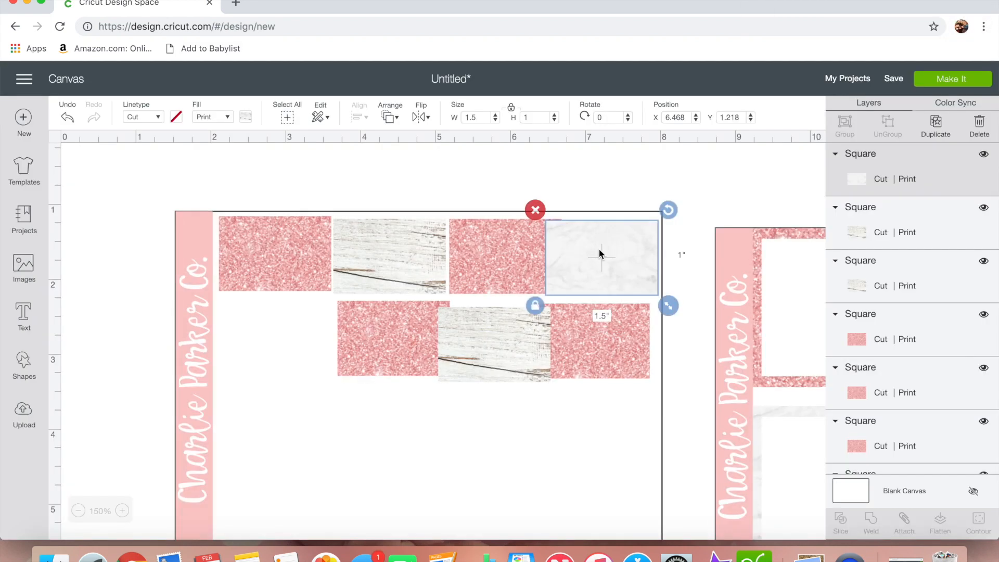
left_click(936, 125)
left_click_drag(604, 260, 270, 338)
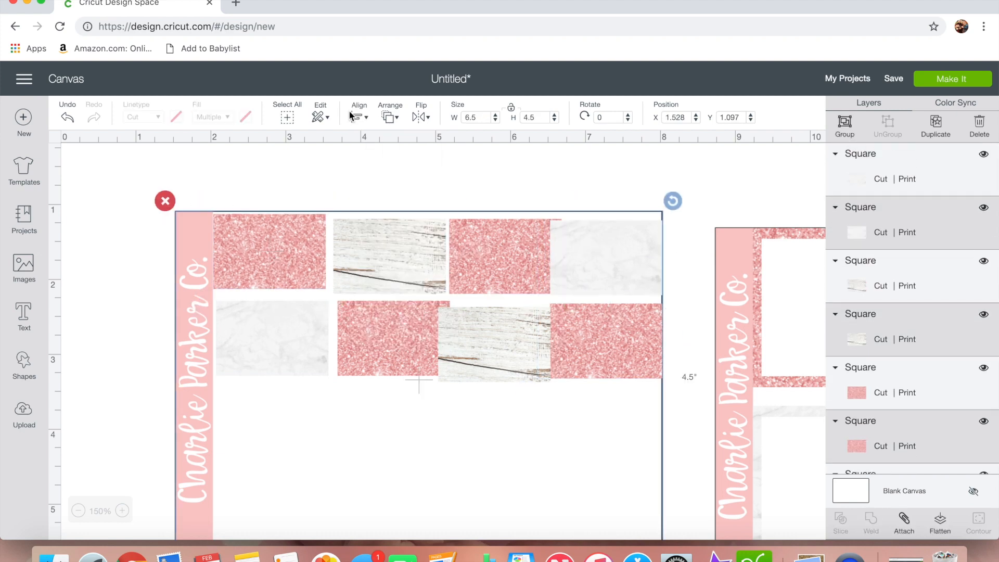
Align the top-row rectangles with the card's top edge
left_click(330, 217)
left_click(270, 338)
left_click(122, 510)
left_click(329, 285)
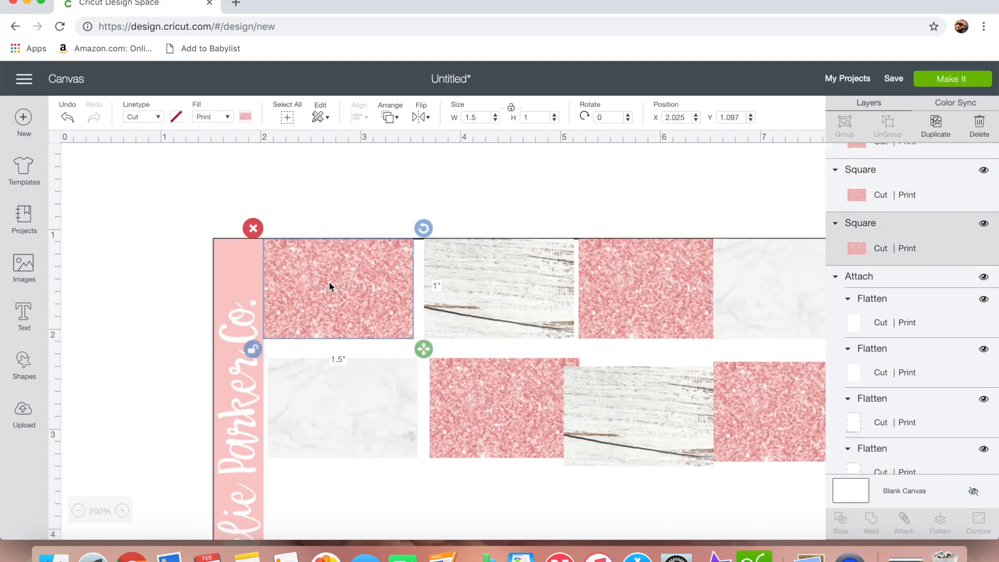
Align the four second-row rectangles, distribute them horizontally and position the row just below the top one
left_click(432, 367)
left_click(347, 424, "shift")
left_click(637, 416, "shift")
left_click(767, 411, "shift")
left_click(359, 113)
left_click(393, 292)
left_click(385, 203)
left_click_drag(466, 379, 466, 370)
Distribute the four top-row rectangles horizontally from the pink strip to the card's far edge
scroll(448, 364, "right", 3)
left_click(208, 242)
left_click(349, 239, "shift")
left_click(498, 239, "shift")
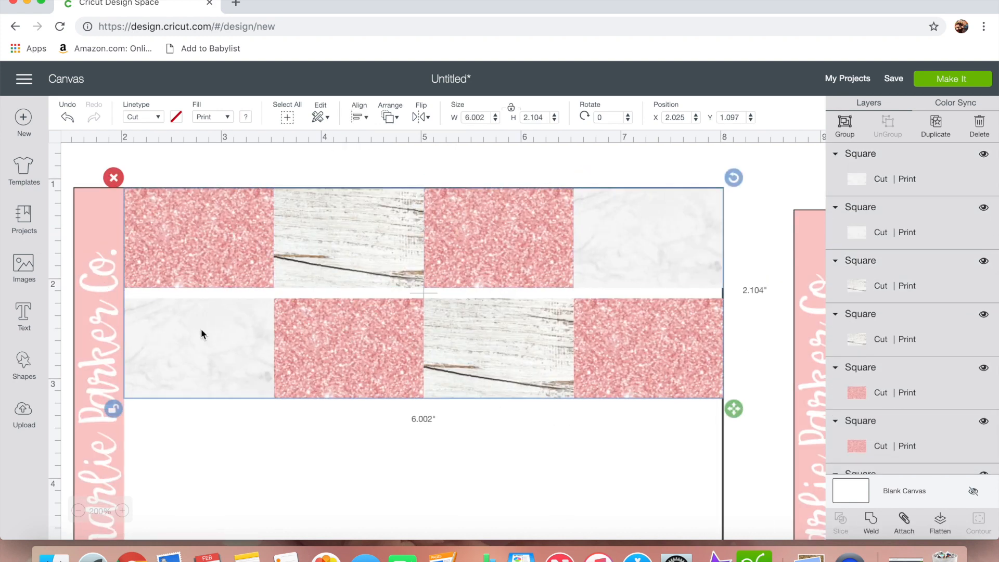
Duplicate all eight patterned rectangles and place the copies in the lower half of the card
left_click(201, 334, "shift")
key("super+v")
scroll(432, 295, "down", 3)
left_click_drag(432, 294, 384, 484)
left_click(200, 347)
Add another rectangle about 1.32 × 0.85 inches over the first glitter rectangle of the third row
left_click(27, 380)
left_click(106, 200)
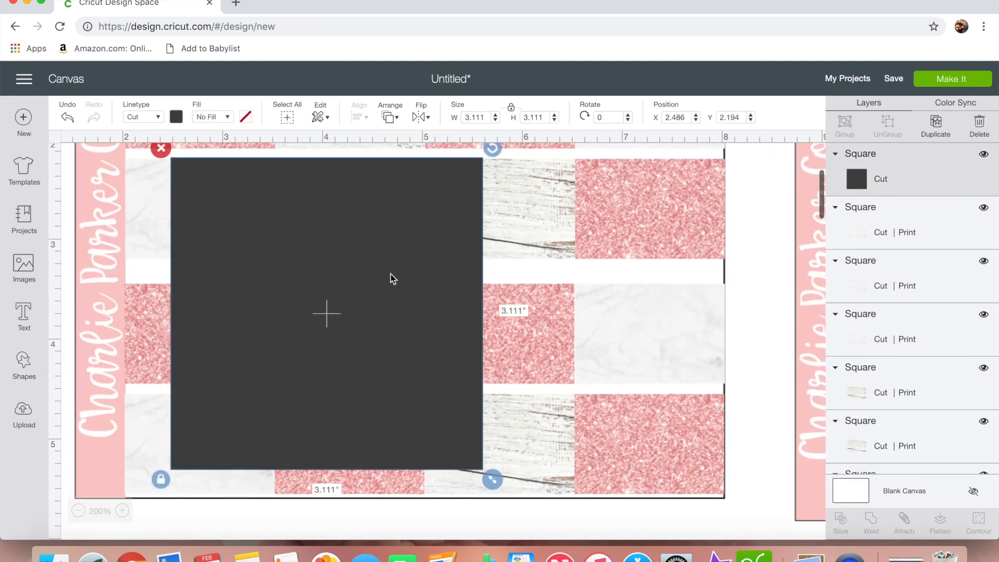
left_click(161, 479)
left_click_drag(321, 252, 283, 385)
scroll(283, 385, "down", 3)
left_click_drag(455, 491, 338, 201)
Colour the small rectangle white and center it on the first glitter rectangle of the third row
left_click(176, 117)
left_click(191, 168)
left_click(150, 165, "shift")
left_click(359, 112)
left_click(392, 277)
Copy the white rectangle onto each of the other seven patterned rectangles in the two lower rows
left_click(236, 195)
key("super+v")
key("super+v")
left_click_drag(237, 247, 486, 199)
left_click_drag(234, 251, 182, 310)
key("super+v")
left_click_drag(231, 250, 658, 299)
key("super+v")
key("super+v")
Center the white rectangles on the bottom row's last glitter and wood rectangles and flatten each pair
left_click(582, 313, "shift")
left_click(359, 112)
left_click(393, 277)
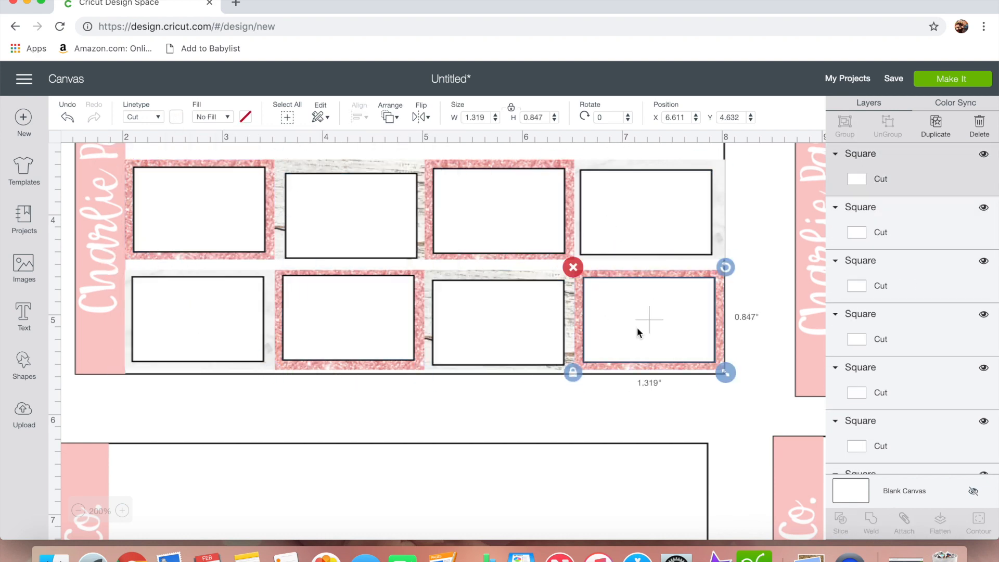
left_click(940, 523)
left_click(531, 275, "shift")
left_click(393, 278)
left_click(940, 522)
Center the white rectangles on the bottom row's remaining glitter and marble rectangles and flatten each pair
left_click(360, 314)
left_click(392, 278)
left_click(941, 523)
left_click(229, 315)
left_click(269, 312, "shift")
left_click(359, 113)
left_click(392, 277)
left_click(940, 523)
Center the white rectangles on the four patterned rectangles of the third row and flatten each pair
left_click(698, 195)
left_click(718, 188, "shift")
left_click(941, 523)
left_click(352, 216)
left_click(359, 116)
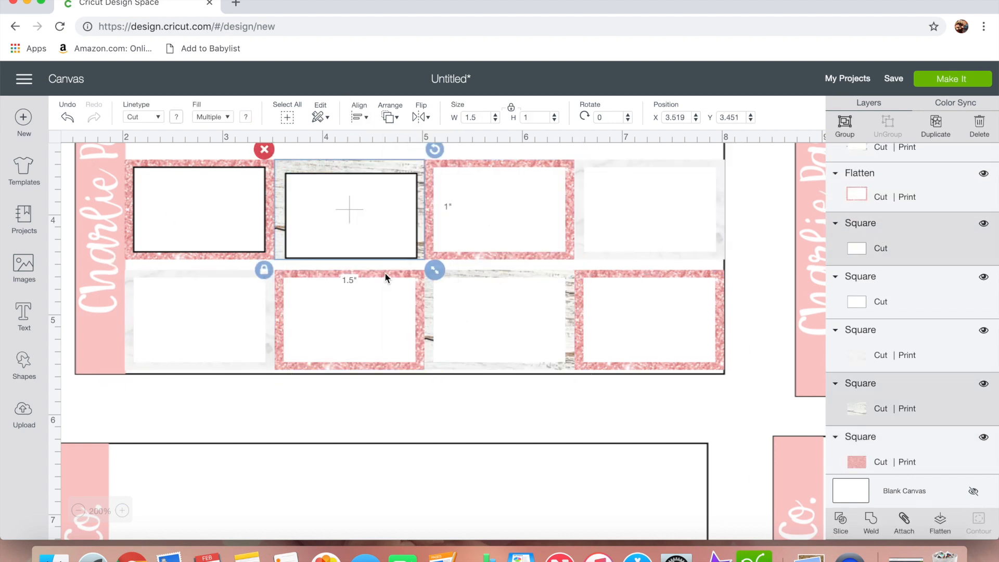
left_click(388, 278)
left_click(941, 522)
left_click(940, 522)
Select the four bottom-row frames and line them up with the card's bottom edge
scroll(370, 267, "up", 3)
left_click(79, 510)
left_click(78, 510)
scroll(217, 270, "up", 2)
left_click(214, 187)
left_click(217, 270, "shift")
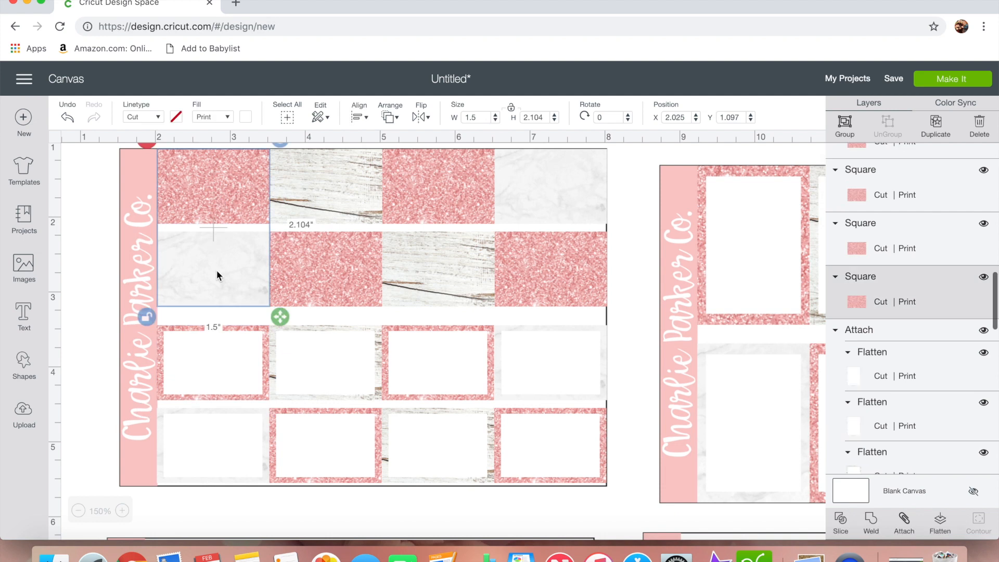
left_click(219, 442)
left_click(325, 442, "shift")
left_click(437, 442, "shift")
left_click(536, 437, "shift")
Distribute the four pieces of the first column vertically over the card's height
left_click(230, 429, "shift")
left_click(219, 192, "shift")
left_click(359, 113)
left_click(406, 332)
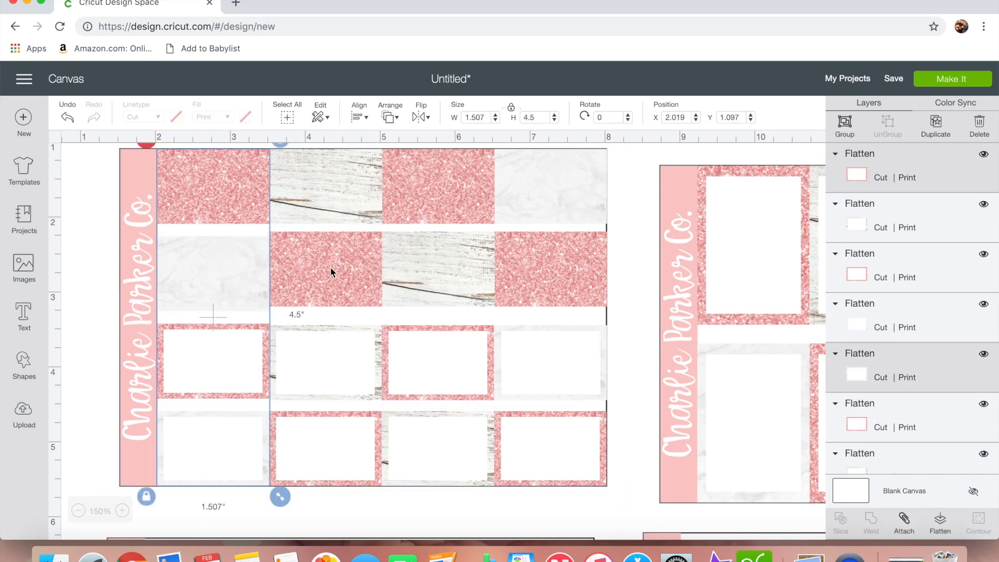
Align the rest of the two middle rows with their first-column pieces
left_click(219, 270)
left_click(330, 268, "shift")
left_click(437, 271, "shift")
left_click(541, 268, "shift")
Select the second card with all its patterned rectangles and frames and attach them together
left_click(78, 510)
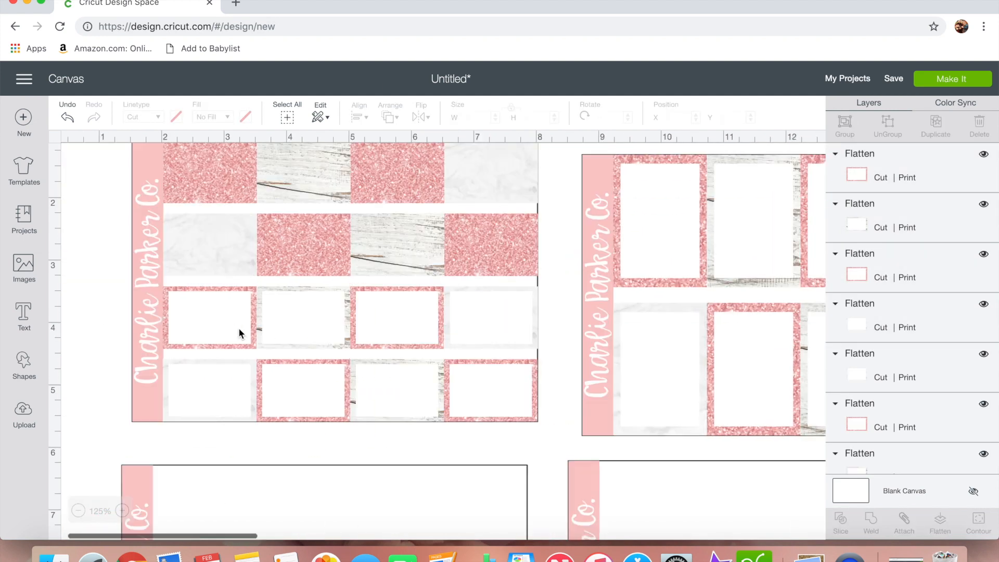
scroll(174, 286, "up", 2)
left_click_drag(115, 209, 552, 457)
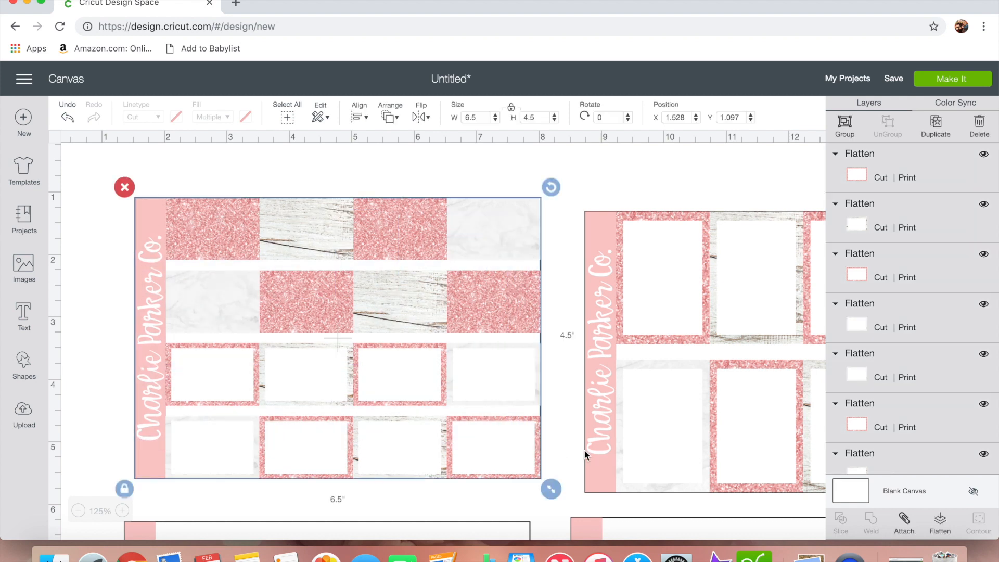
left_click(905, 520)
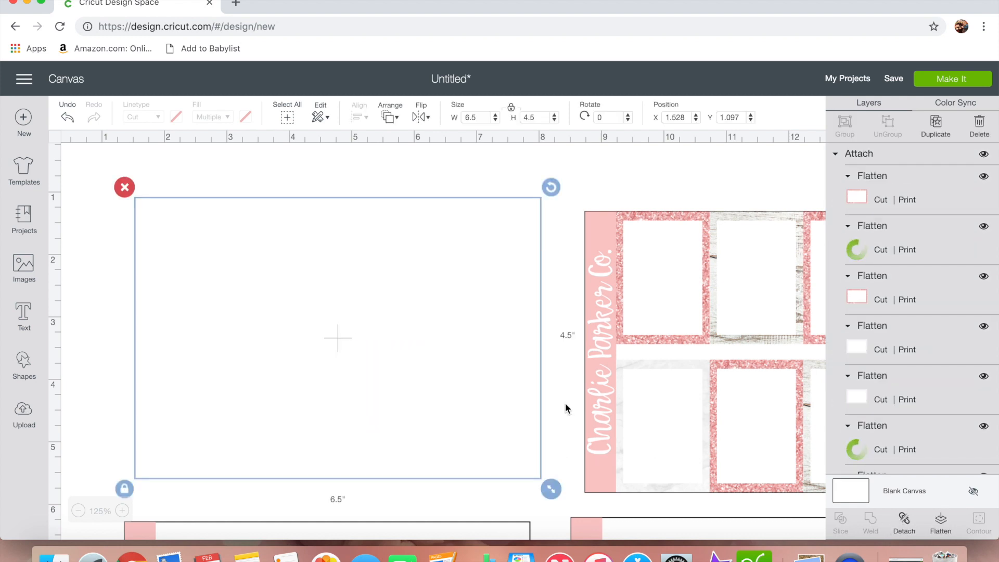
Move the finished second card aside and put a blank card in its place at about X 1.68, Y 1.43
scroll(565, 403, "down", 2)
scroll(565, 403, "down", 5)
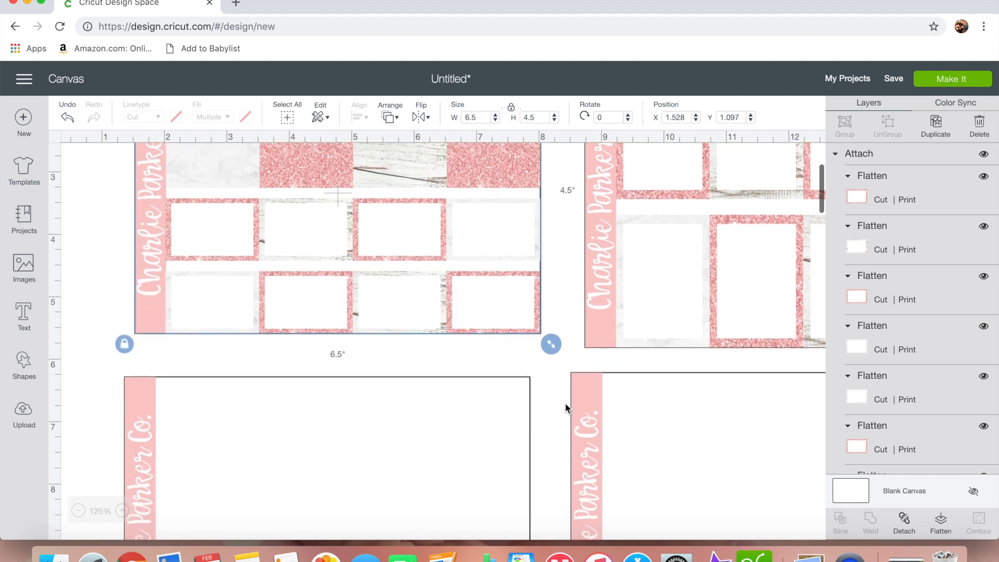
scroll(565, 403, "up", 4)
scroll(565, 402, "right", 12)
scroll(565, 403, "left", 11)
left_click_drag(389, 273, 877, 331)
left_click_drag(647, 288, 803, 299)
left_click_drag(632, 500, 206, 200)
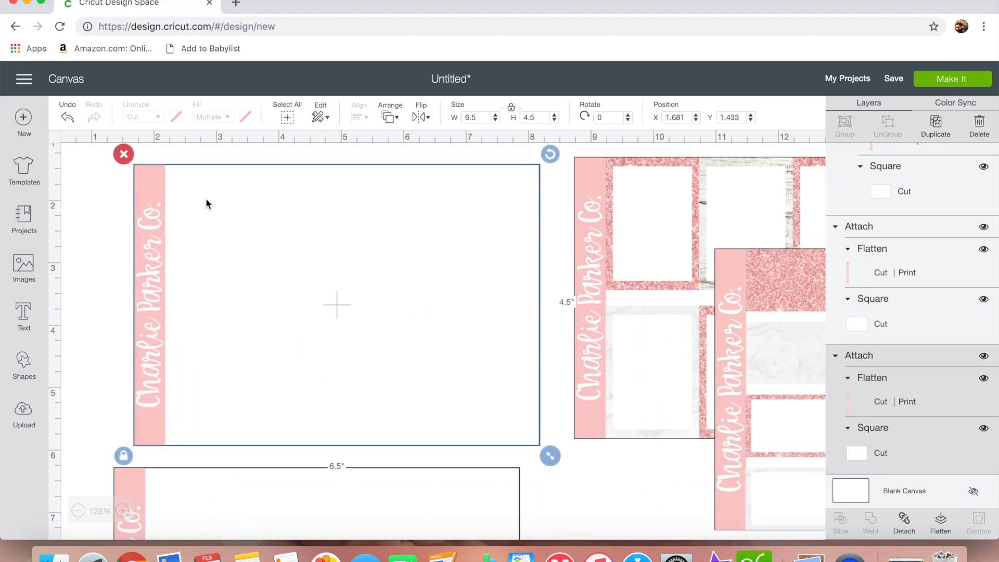
Place the finished second card directly beneath the first framed card, at about X 8.74, Y 6.02
left_click_drag(736, 372, 697, 499)
scroll(697, 497, "right", 5)
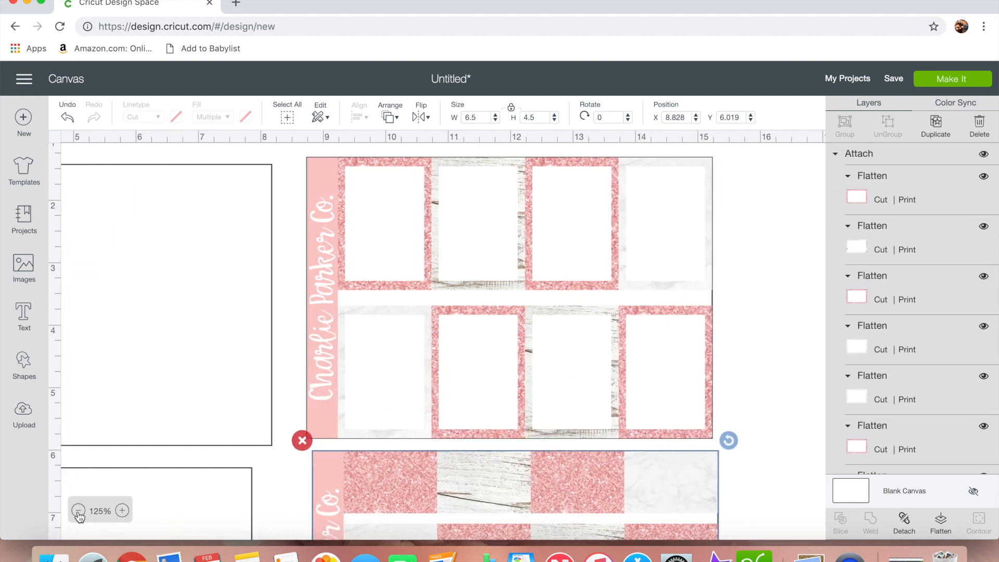
left_click(78, 511)
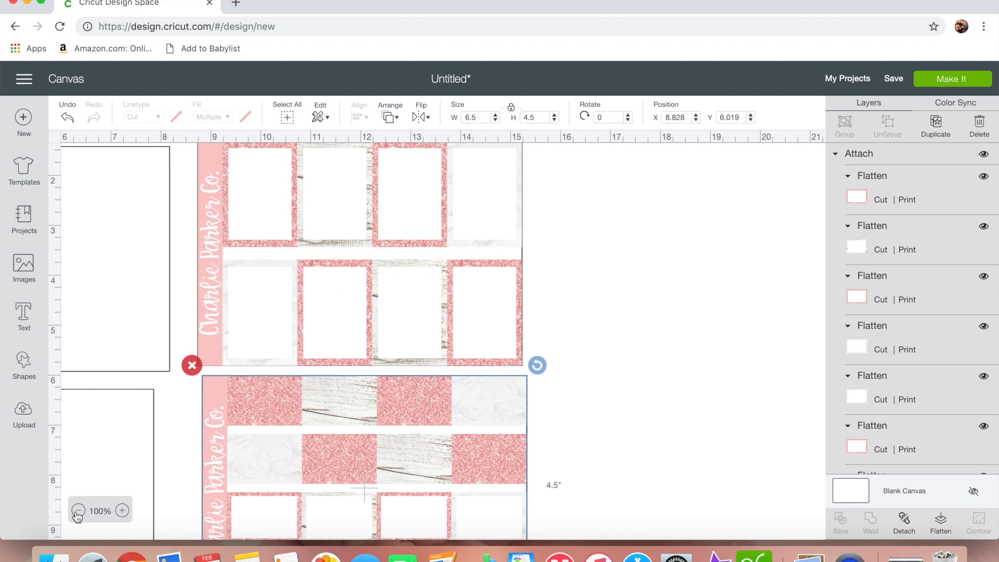
left_click(78, 511)
scroll(236, 364, "up", 2)
scroll(235, 364, "left", 2)
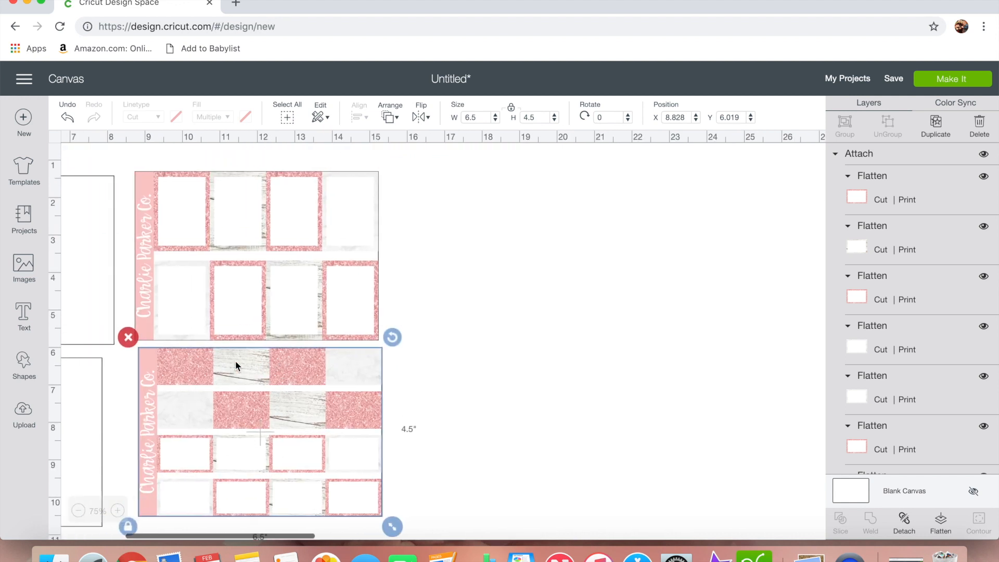
scroll(236, 362, "left", 2)
left_click_drag(248, 452, 244, 452)
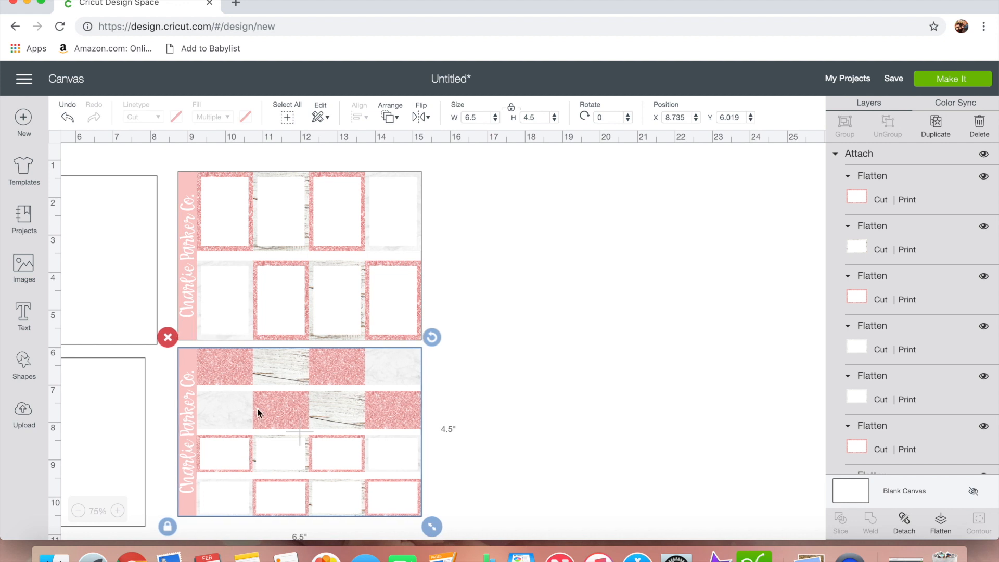
Align the left edges of the two finished cards and attach them together
left_click(278, 320, "shift")
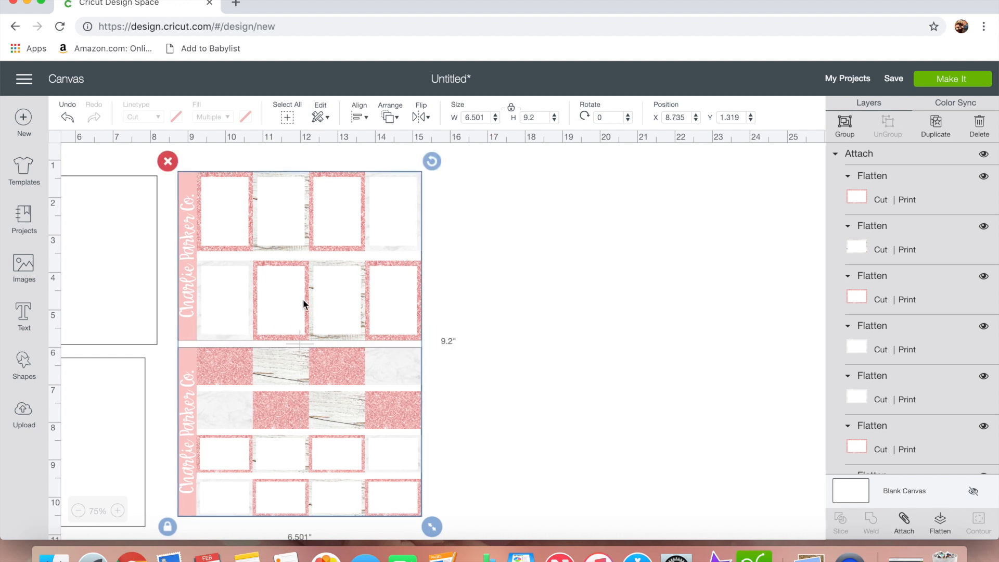
left_click(360, 118)
left_click(370, 162)
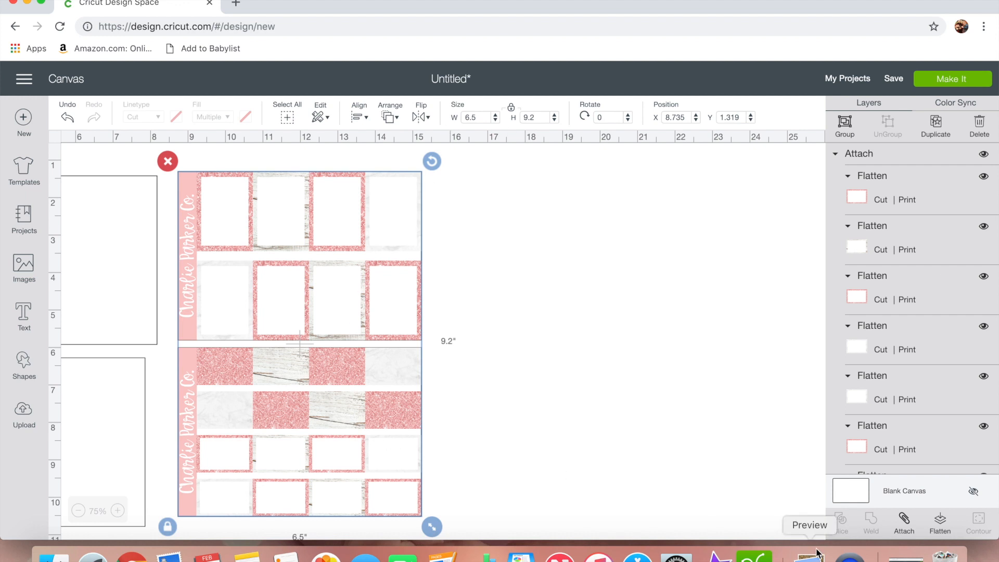
left_click(904, 530)
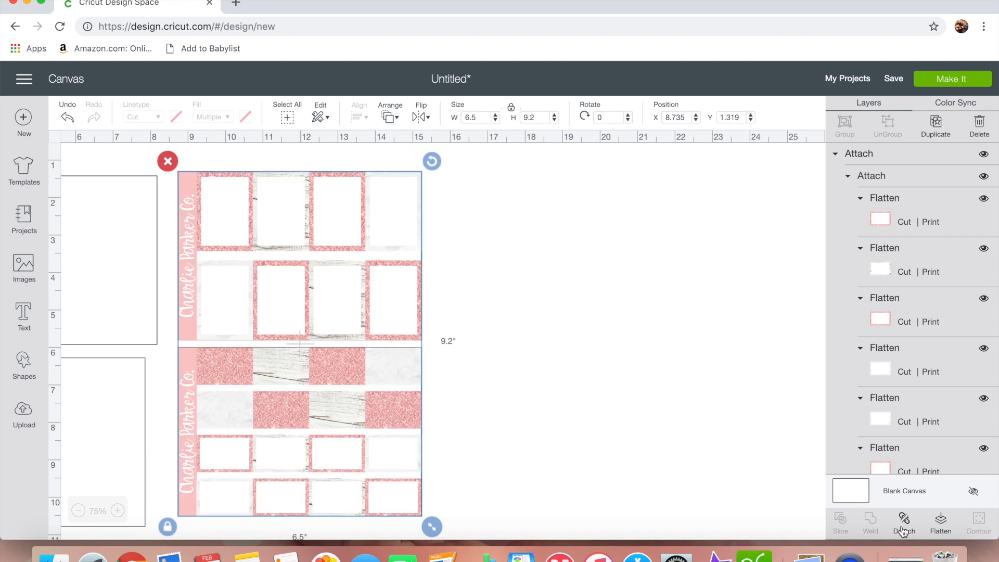
Move the upper blank card away from the finished pair, to about X 1.29, Y 1.4
scroll(217, 270, "left", 8)
scroll(218, 271, "up", 1)
left_click(176, 282)
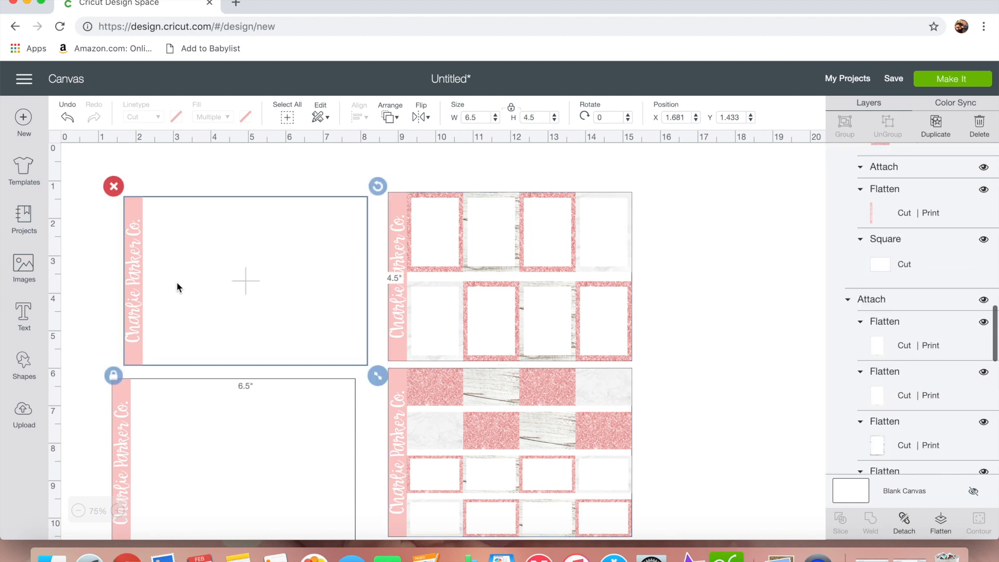
left_click_drag(176, 282, 161, 280)
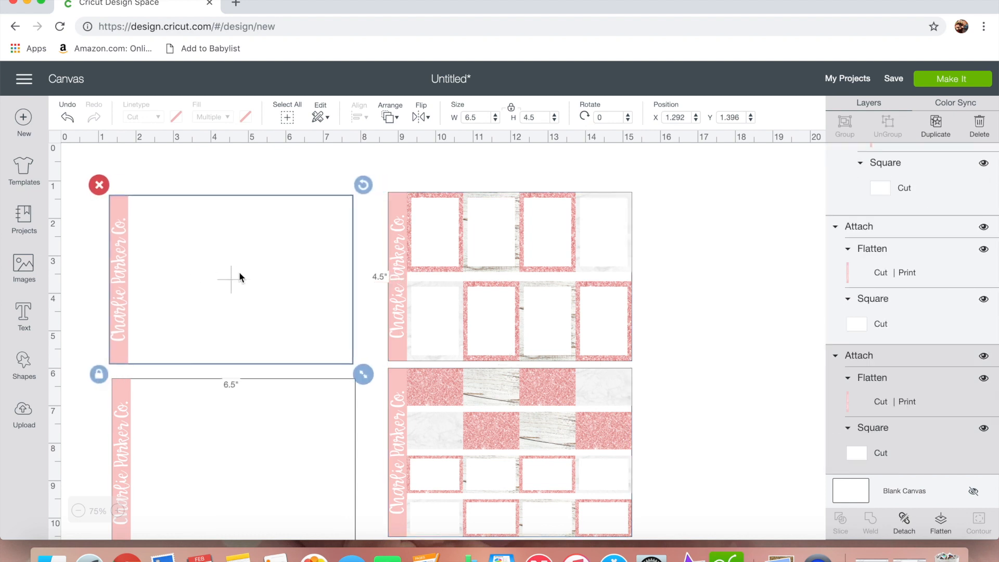
Add a square to the upper blank card and resize it to 1.5 × 0.4 inches
left_click(118, 511)
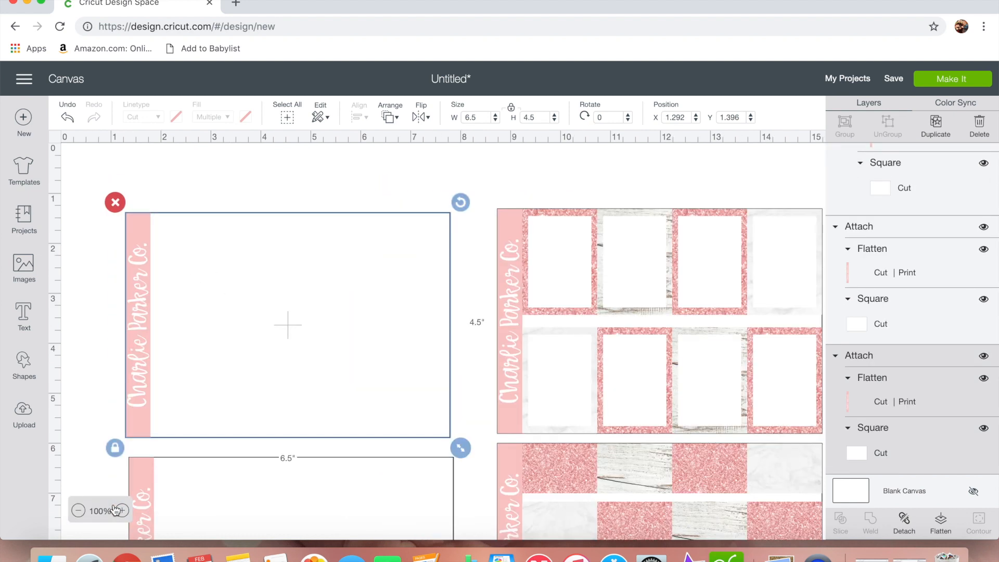
left_click(24, 364)
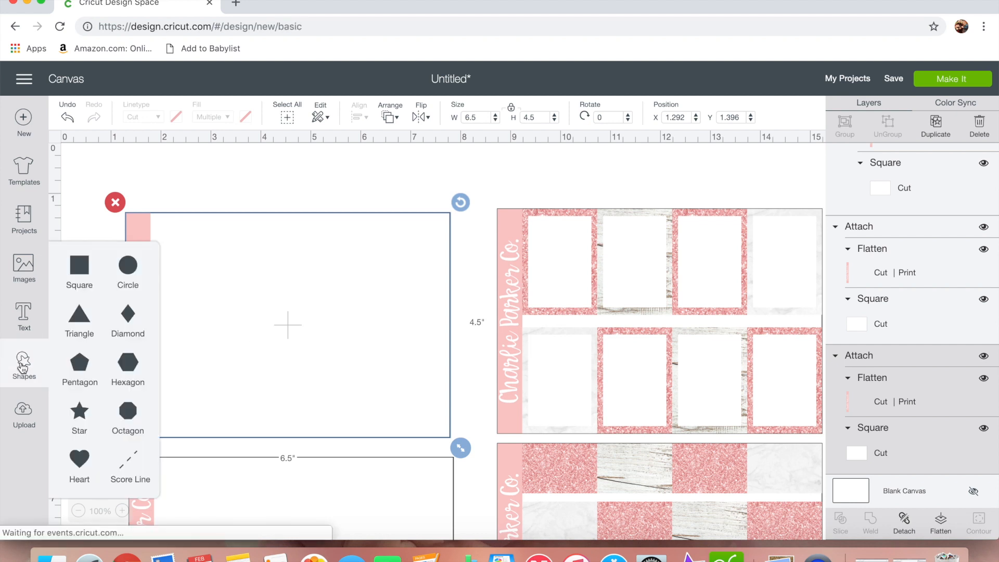
left_click(88, 265)
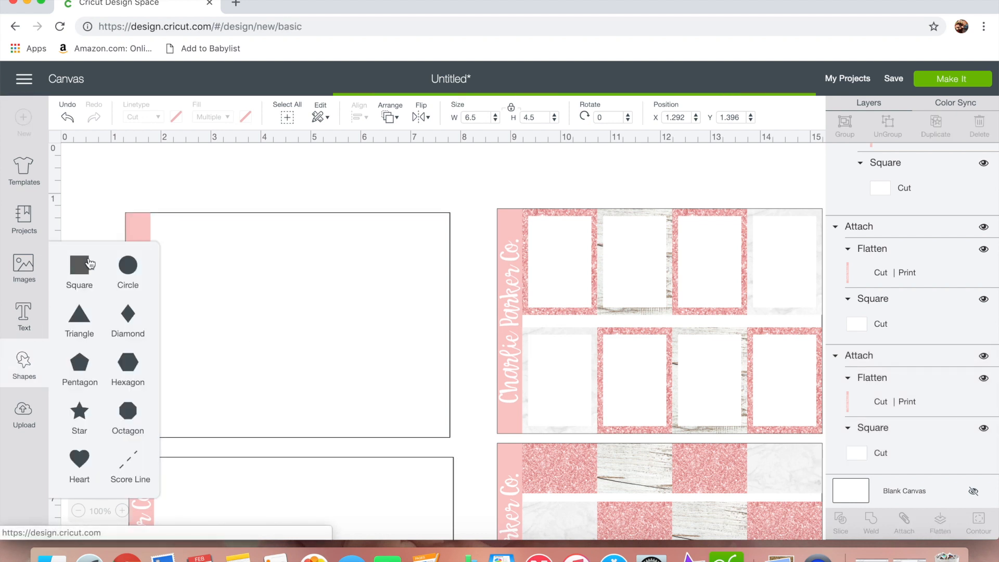
left_click_drag(249, 310, 271, 305)
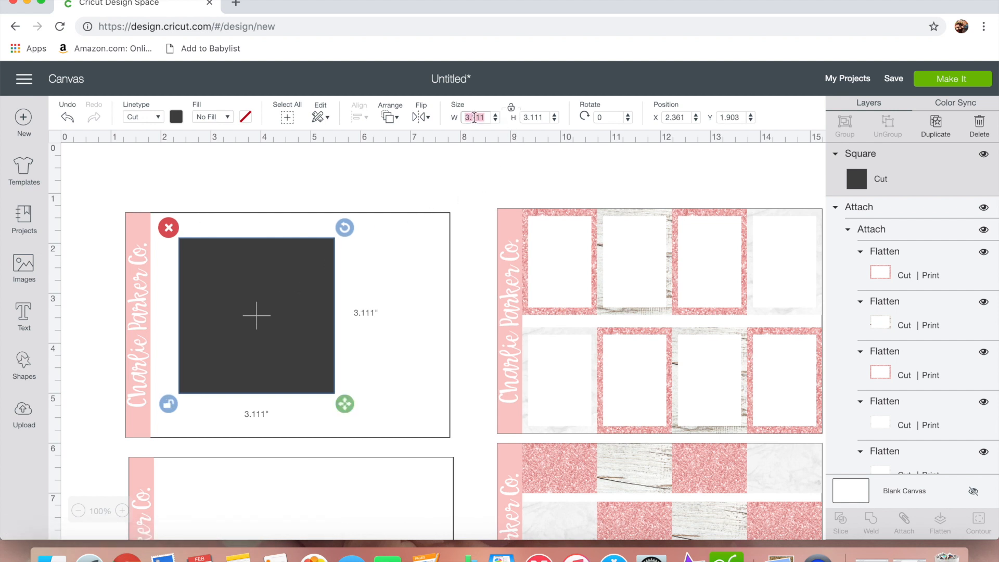
type("1.5")
key("Tab")
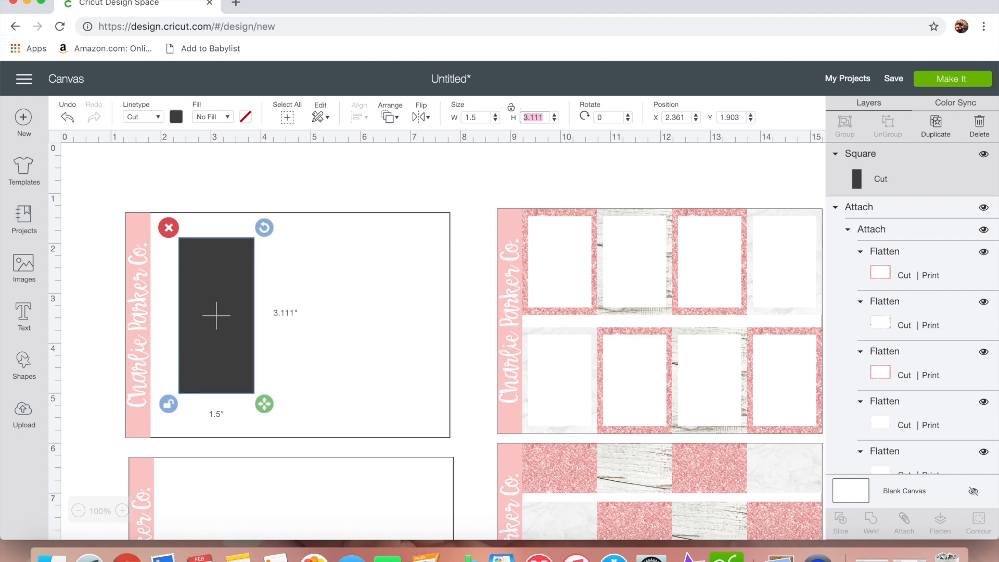
type(".4")
Position the small rectangle beside the strip at about X 1.85, Y 1.49 and colour it the strip's pink
mouse_move(229, 242)
left_mouse_down()
mouse_move(581, 211)
mouse_move(581, 349)
mouse_move(227, 247)
left_mouse_up()
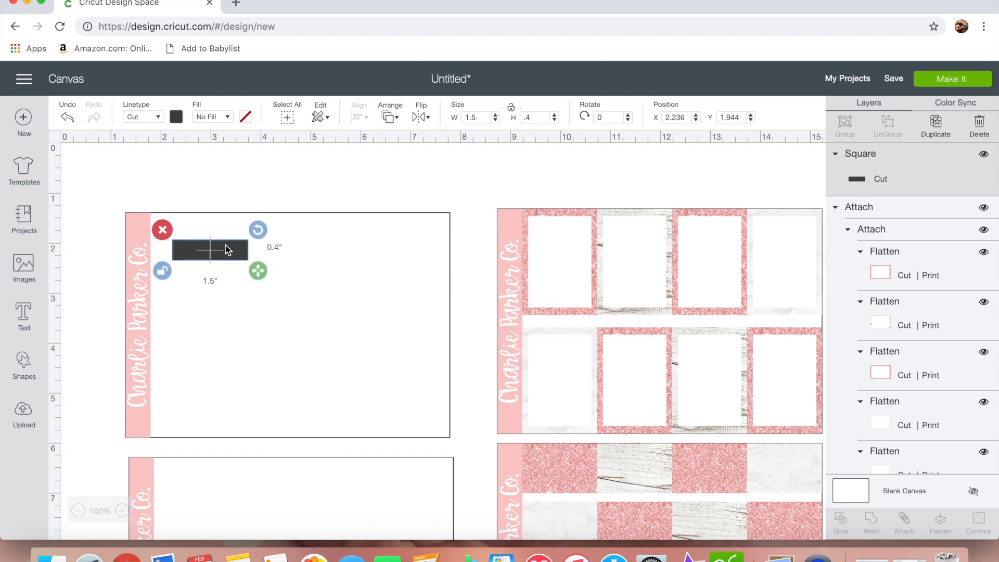
left_click(122, 511)
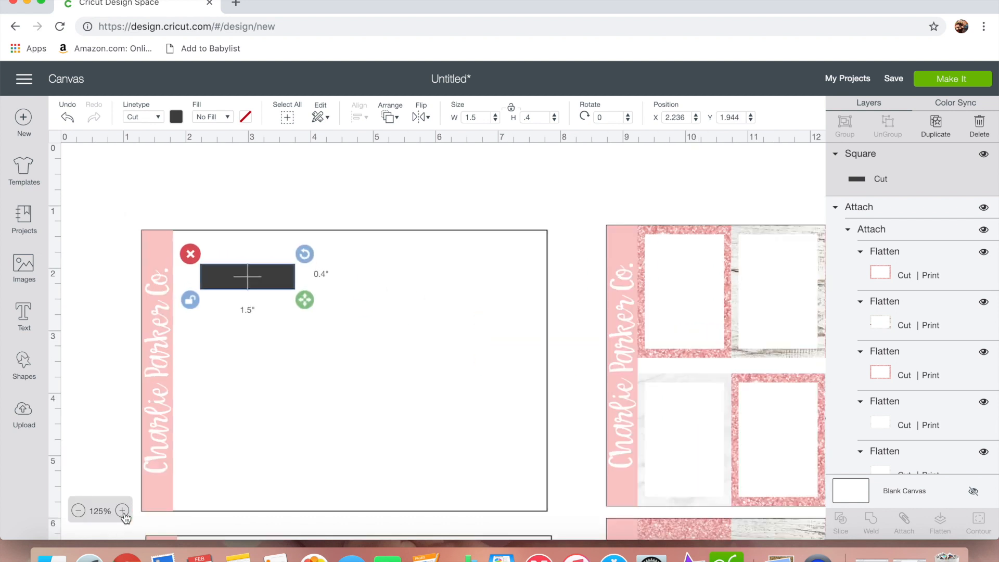
left_click_drag(271, 273, 246, 245)
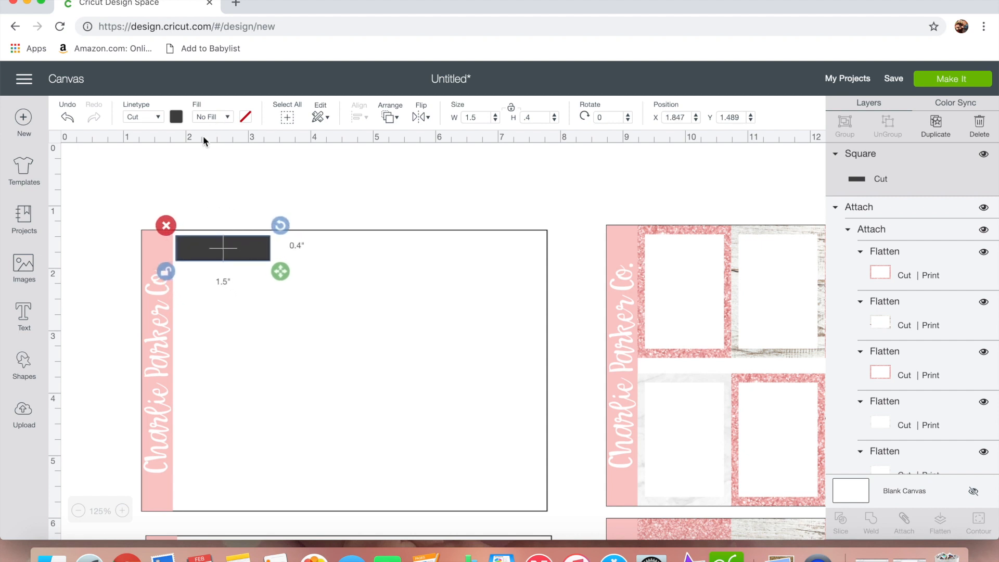
left_click(176, 116)
left_click(208, 167)
left_click(117, 221)
left_click(222, 249)
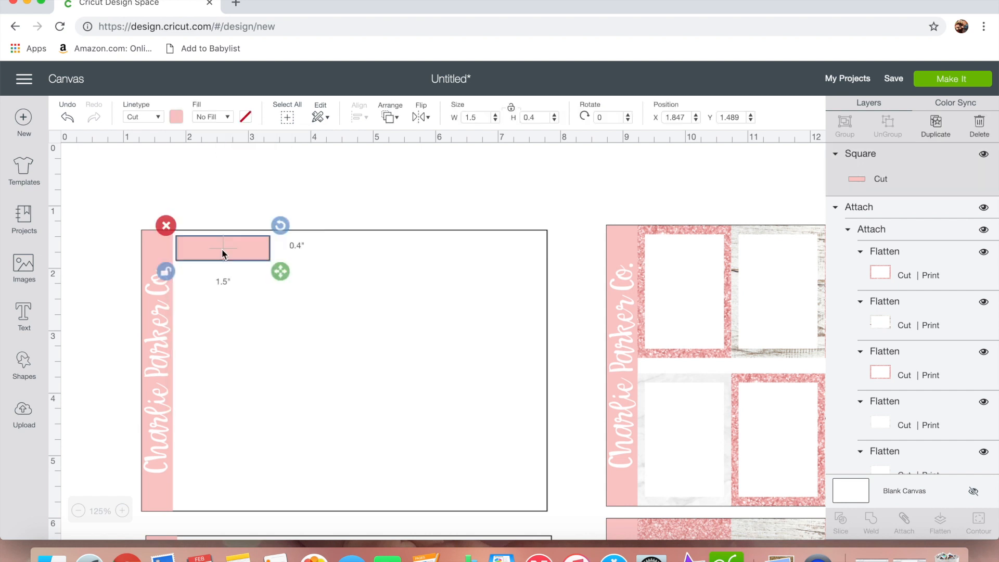
Add the text "To Do:" in Babette and move it inside the upper blank card, to about X 2.1, Y 2.63
left_click(24, 315)
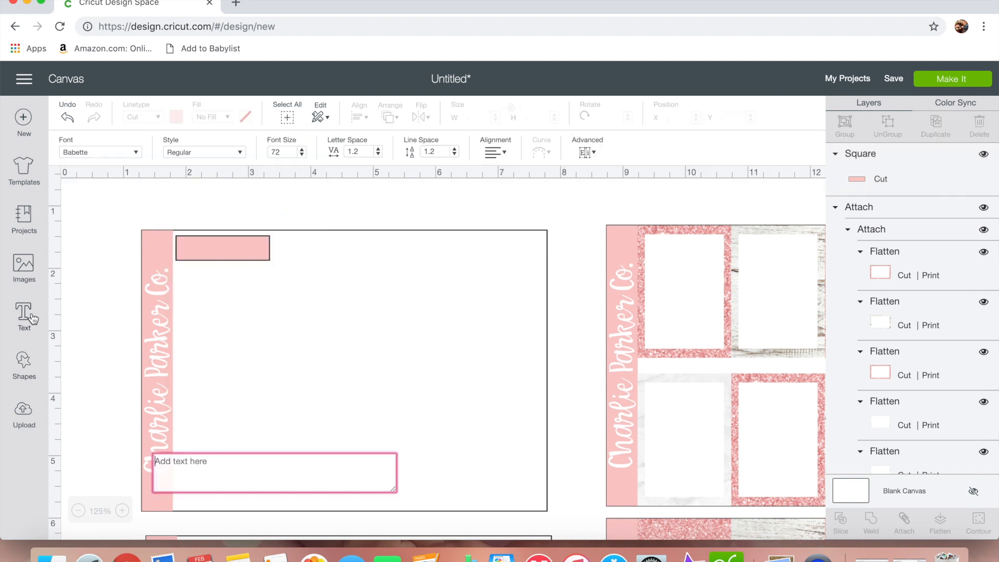
type("To Do:")
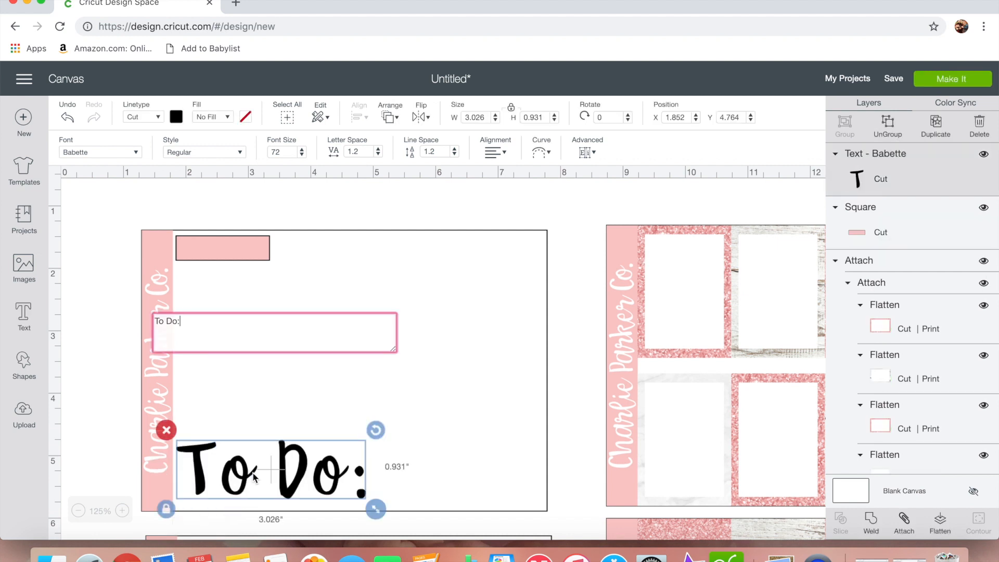
left_click_drag(283, 465, 299, 331)
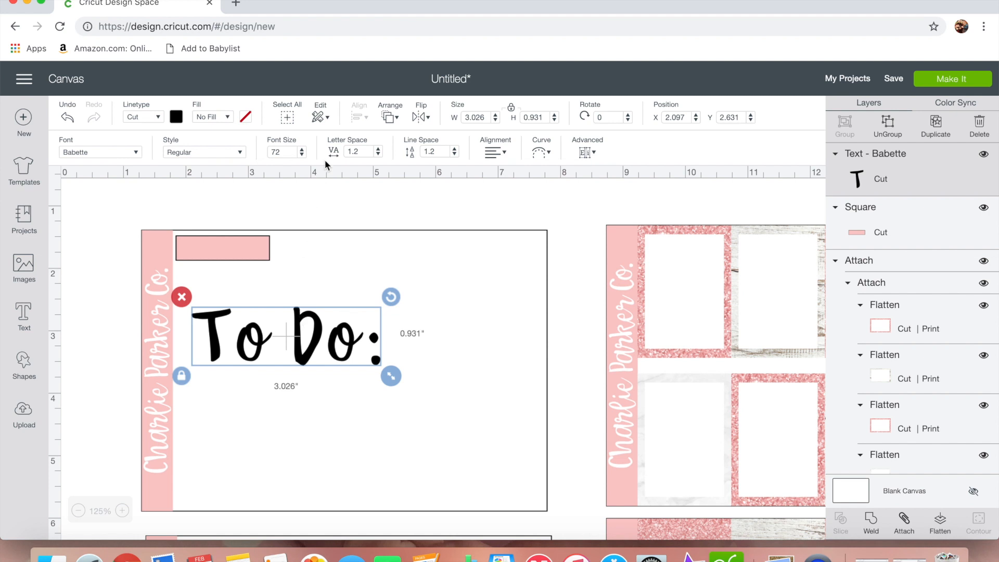
Tighten the letter spacing of the "To Do:" text to -0.2
left_click(377, 154)
left_click(378, 155)
left_click(378, 154)
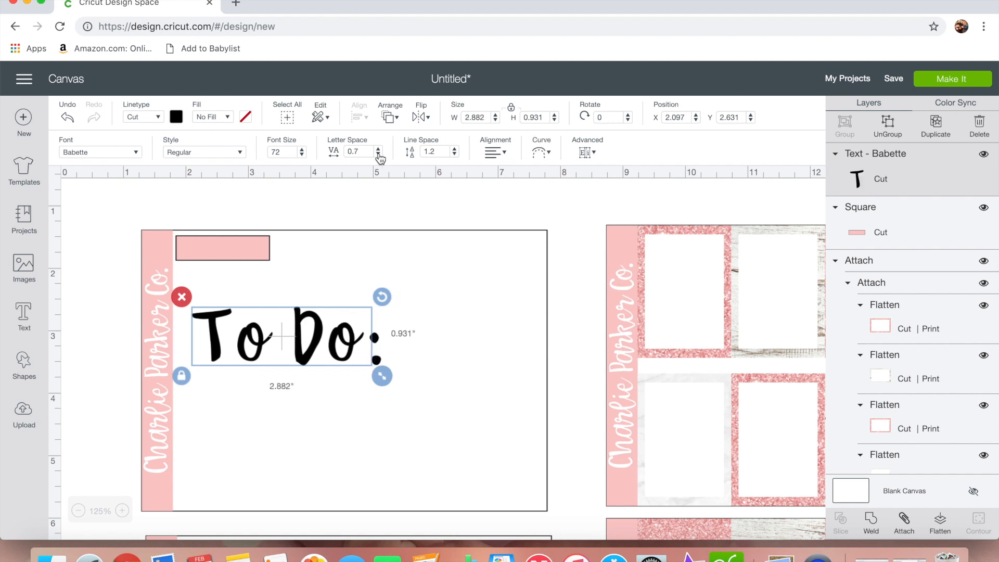
left_click(378, 154)
left_click(378, 154)
left_click(378, 155)
left_click(378, 155)
left_click(378, 155)
left_click(378, 154)
left_click(378, 155)
left_click(378, 154)
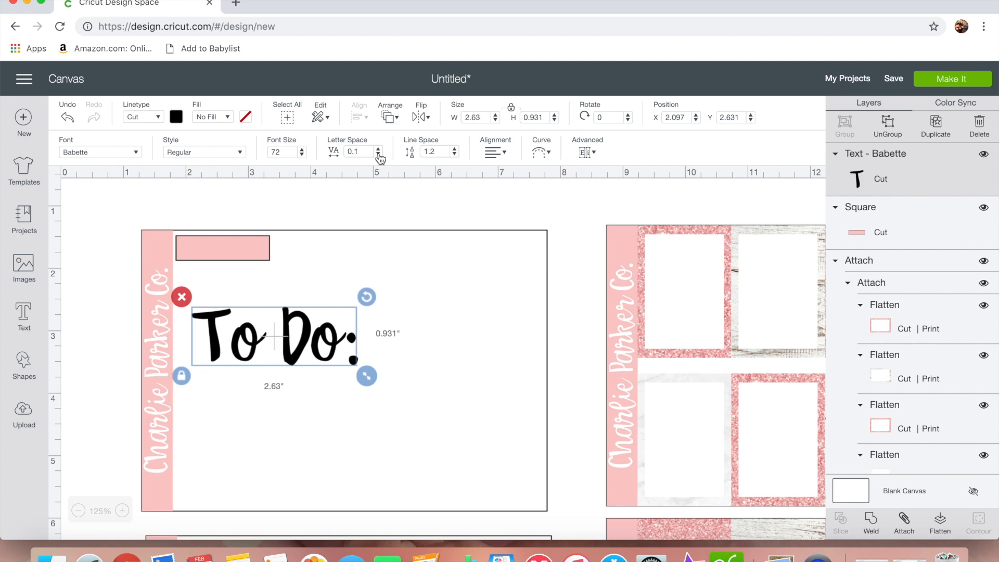
left_click(377, 154)
left_click(378, 154)
left_click(378, 155)
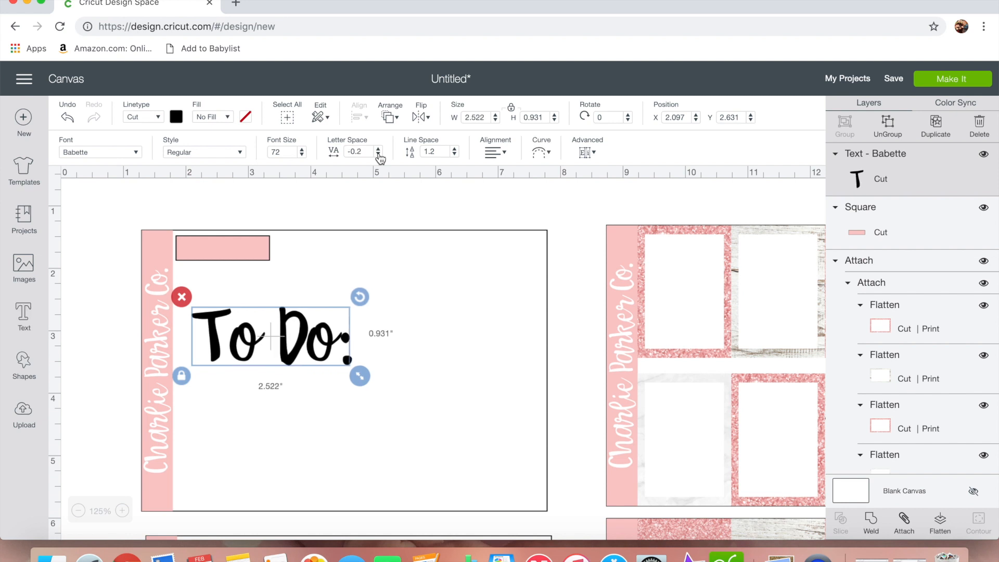
Give the "To Do:" text a Print fill and colour it white
left_click(204, 120)
left_click(215, 151)
left_click(245, 116)
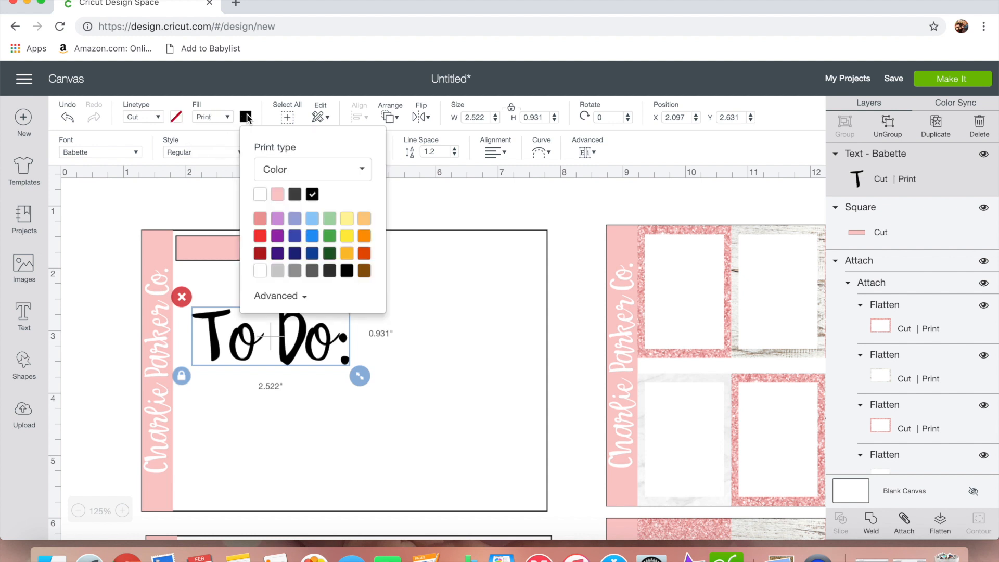
left_click(263, 198)
Place the "To Do:" text on the small pink rectangle and shrink it to about 0.93 × 0.34 inches
left_click_drag(286, 345, 276, 315)
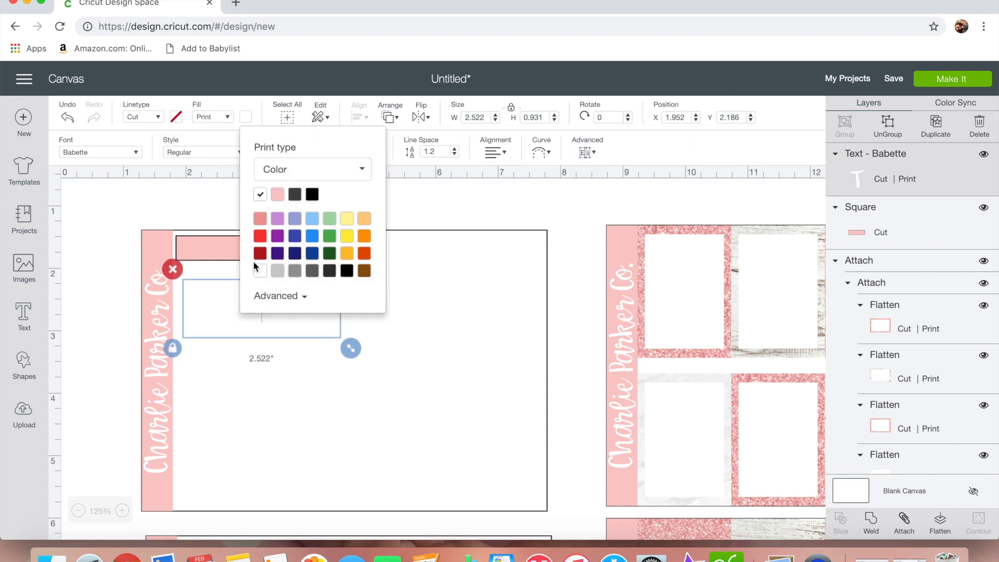
left_click(221, 299)
left_click_drag(216, 291, 205, 246)
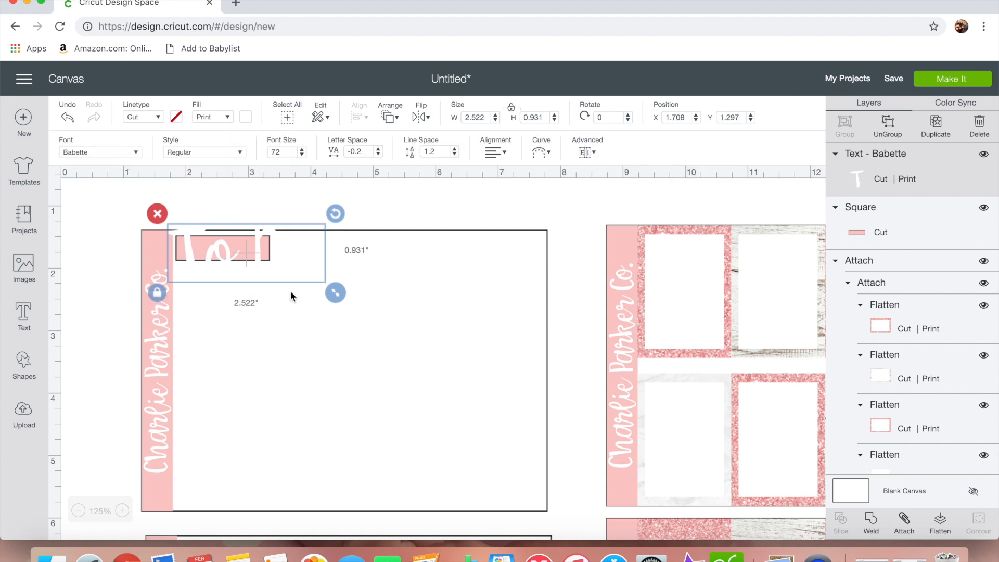
left_click_drag(336, 293, 236, 252)
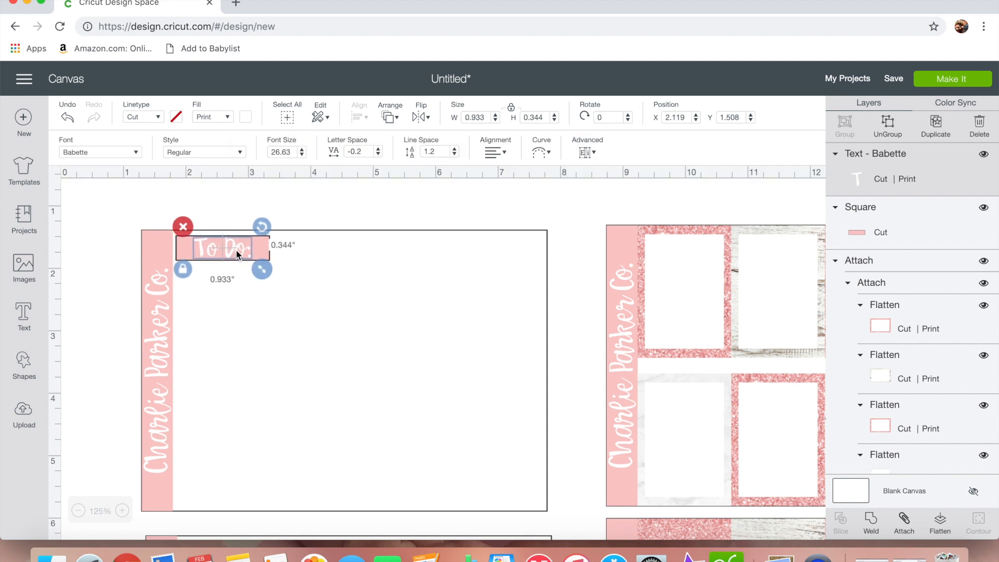
Centre the "To Do:" text on its pink rectangle and flatten the two into one label
left_click(269, 255, "shift")
left_click(349, 117)
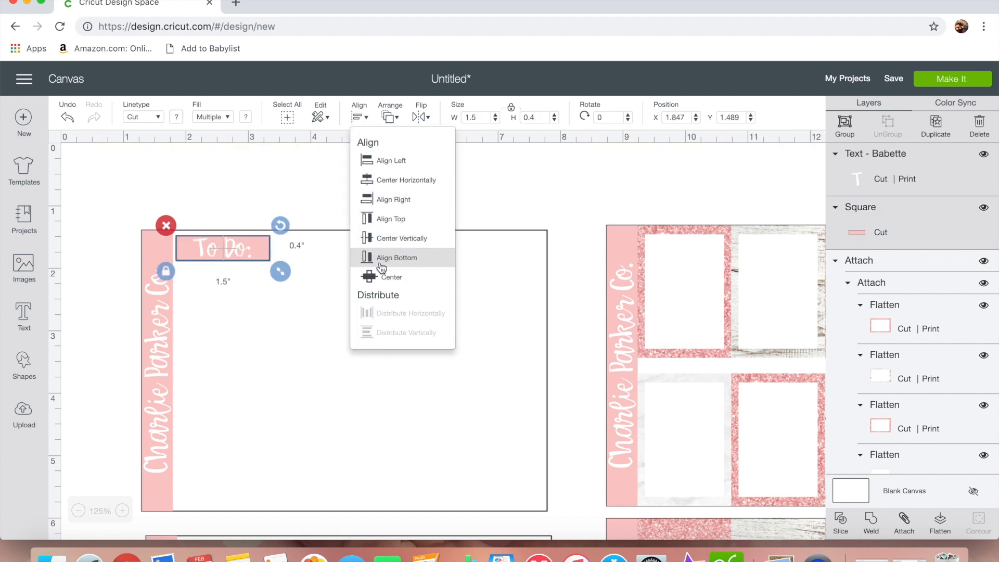
left_click(379, 281)
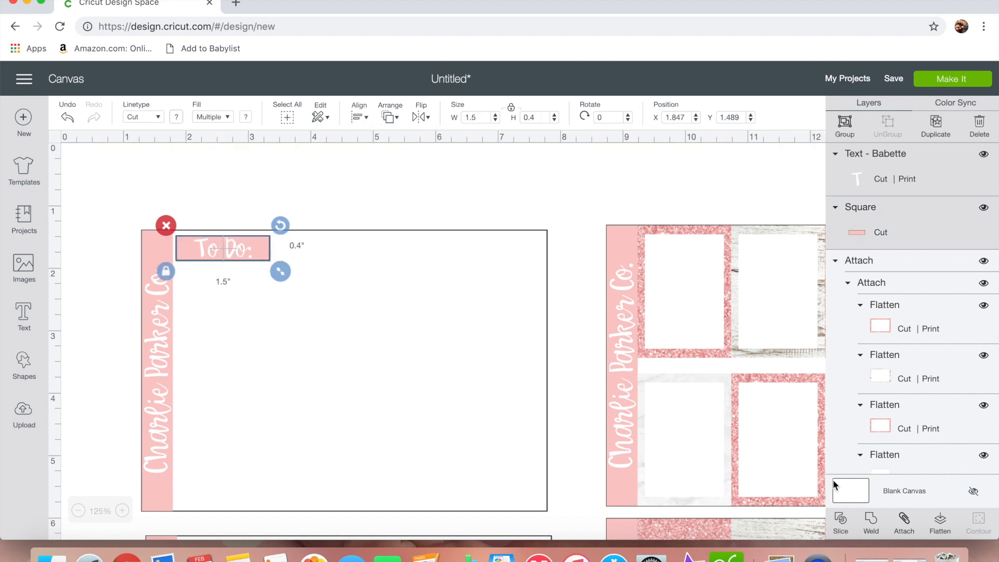
left_click(938, 526)
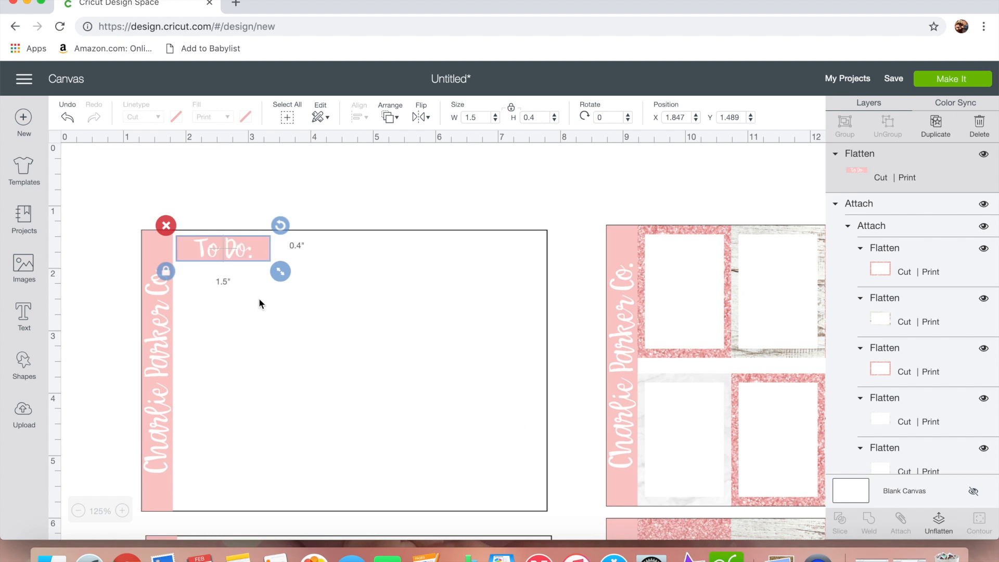
Copy the "To Do:" label repeatedly to make a column of ten down the card beside the strip
key("super+c")
key("super+v")
left_click_drag(255, 280, 220, 337)
key("super+v")
key("super+v")
key("super+v")
left_click_drag(258, 279, 226, 363)
key("super+v")
key("super+v")
left_click_drag(260, 282, 234, 461)
key("super+v")
left_click_drag(270, 280, 248, 493)
key("super+v")
Align the left edges of the "To Do:" labels and distribute them vertically over the card's 4.5-inch height
left_click(360, 117)
left_click(392, 219)
left_click(228, 277)
left_click(228, 242, "shift")
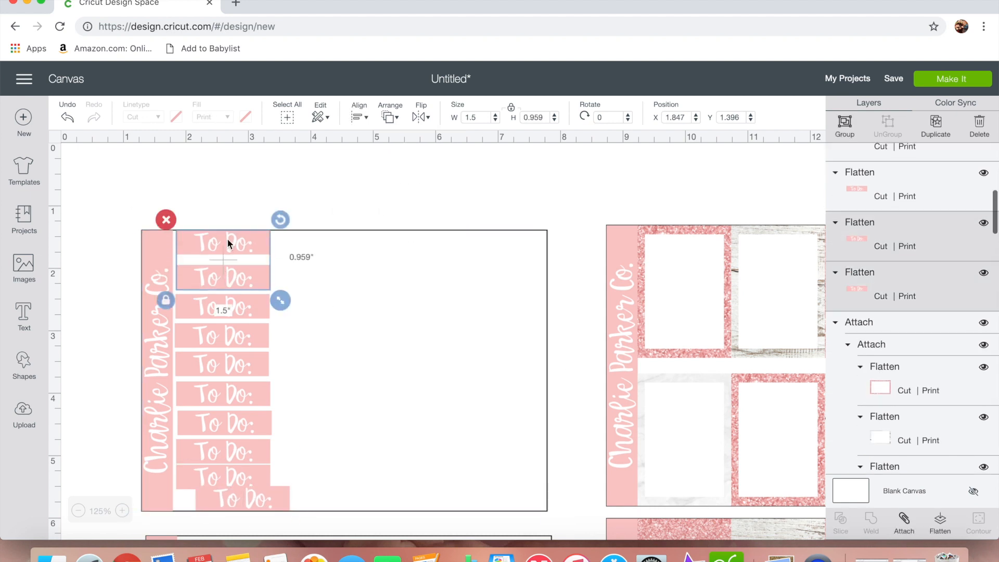
left_click(359, 117)
left_click(386, 161)
left_click(363, 120)
left_click(410, 332)
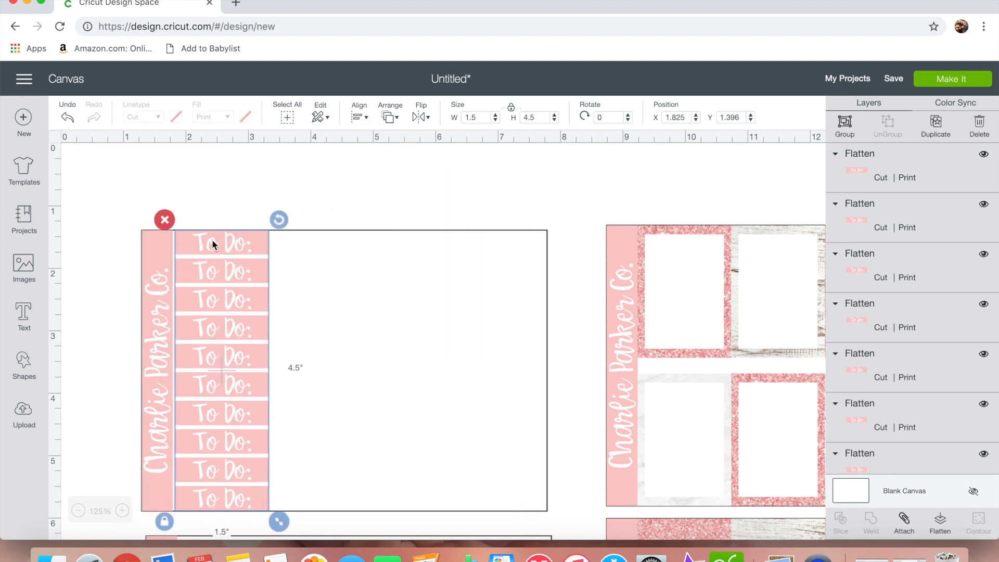
Add a square beside the top "To Do:" label and resize it to 1.5 × 0.4 inches
left_click(24, 365)
left_click(80, 264)
left_click_drag(299, 326, 359, 265)
left_click(266, 441)
double_click(483, 116)
type("1.5.4")
Colour the new rectangle a darker pink than the "To Do:" labels and set it against the card's top edge
left_click(177, 117)
left_click(191, 193)
left_click(228, 297)
left_click(333, 300)
scroll(313, 297, "right", 1)
left_click(276, 243)
left_click(177, 117)
left_click(225, 292)
left_click(165, 161)
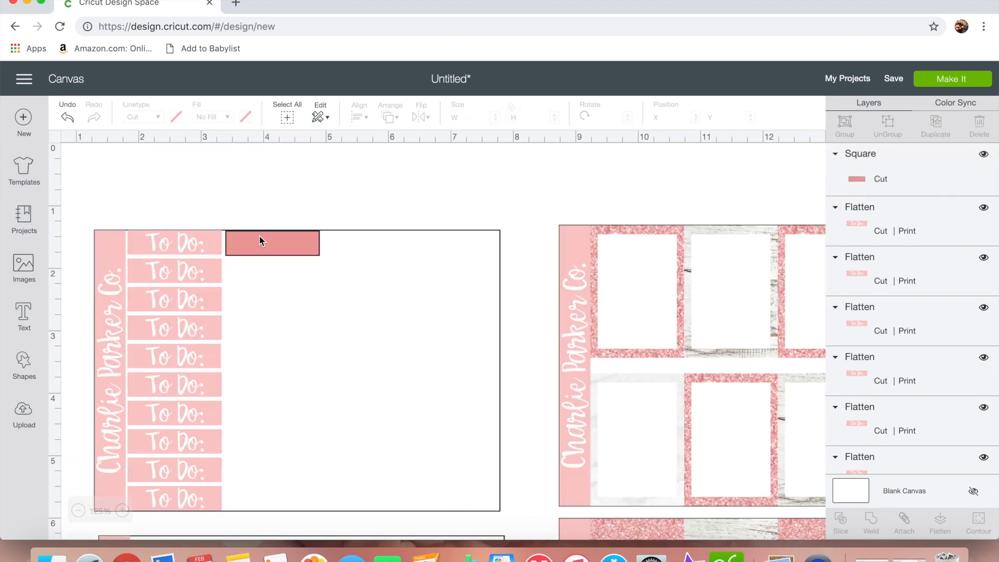
Add the text "Reminder:" and tighten its letter spacing to -0.8
left_click(40, 313)
type("Reminder:")
left_click_drag(330, 467, 363, 265)
left_click(379, 155)
left_click(378, 155)
left_click(378, 155)
left_click(378, 155)
triple_click(378, 155)
double_click(378, 155)
left_click(378, 155)
left_click(378, 155)
Shrink the "Reminder:" text to about 1.28 × 0.3 inches and place it on the darker pink rectangle
left_click_drag(452, 291, 291, 255)
left_click_drag(234, 234, 322, 244)
left_click_drag(381, 264, 365, 261)
left_click_drag(313, 242, 319, 244)
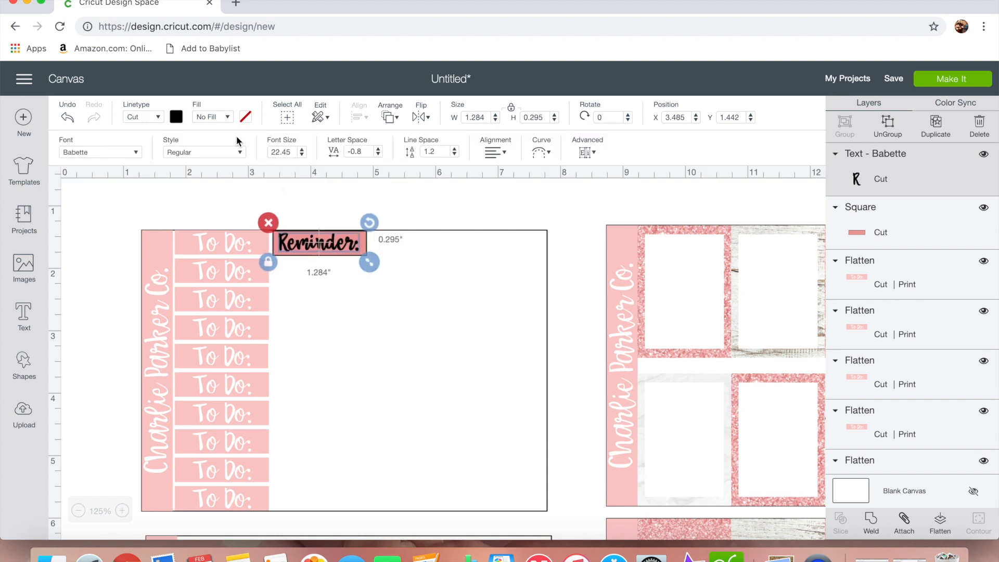
Give the "Reminder:" text a white Print fill, centre it on the darker pink rectangle and flatten them together
left_click(212, 117)
left_click(208, 156)
left_click(246, 117)
left_click(261, 195)
left_click_drag(370, 262, 318, 281)
left_click(283, 252, "shift")
left_click(359, 117)
left_click(379, 295)
left_click(940, 522)
Copy the "Reminder:" label repeatedly to make a column of ten beside the "To Do:" labels
key("super+c")
key("super+v")
key("super+v")
left_click_drag(367, 275, 339, 332)
key("super+v")
left_click_drag(362, 281, 339, 417)
key("super+v")
left_click_drag(360, 285, 330, 510)
key("super+v")
Align the "Reminder:" labels in one column and distribute them vertically over the card's 4.5-inch height
left_click(359, 117)
left_click(395, 257)
left_click(328, 243)
left_click(359, 117)
left_click(386, 210)
left_click(333, 379, "shift")
left_click(359, 117)
left_click(382, 140)
left_click(359, 117)
left_click(390, 335)
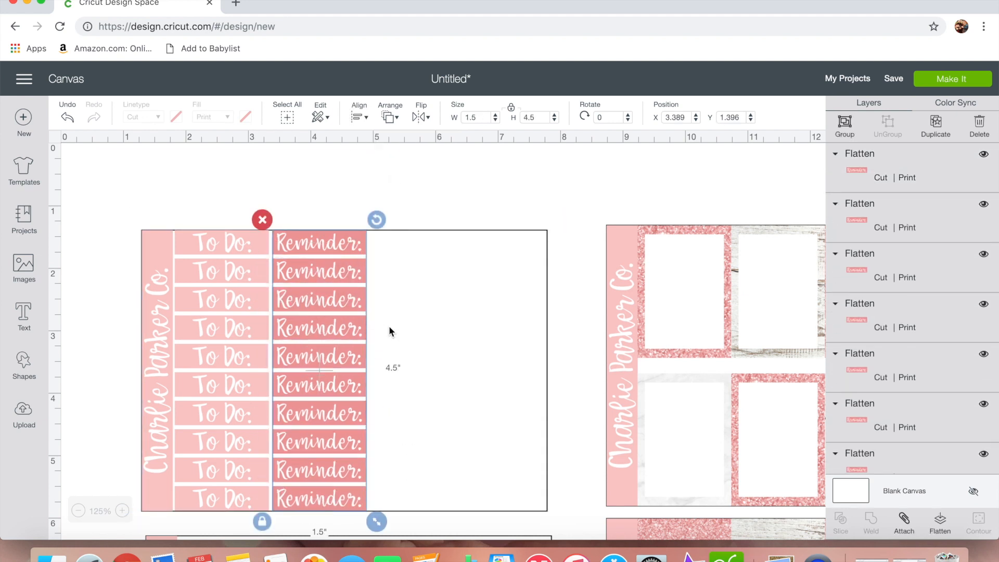
Add a white 1.5 × 0.4 inch rectangle beside the top "Reminder:" label, at about X 4.97, Y 1.43
left_click(390, 331)
left_click(24, 364)
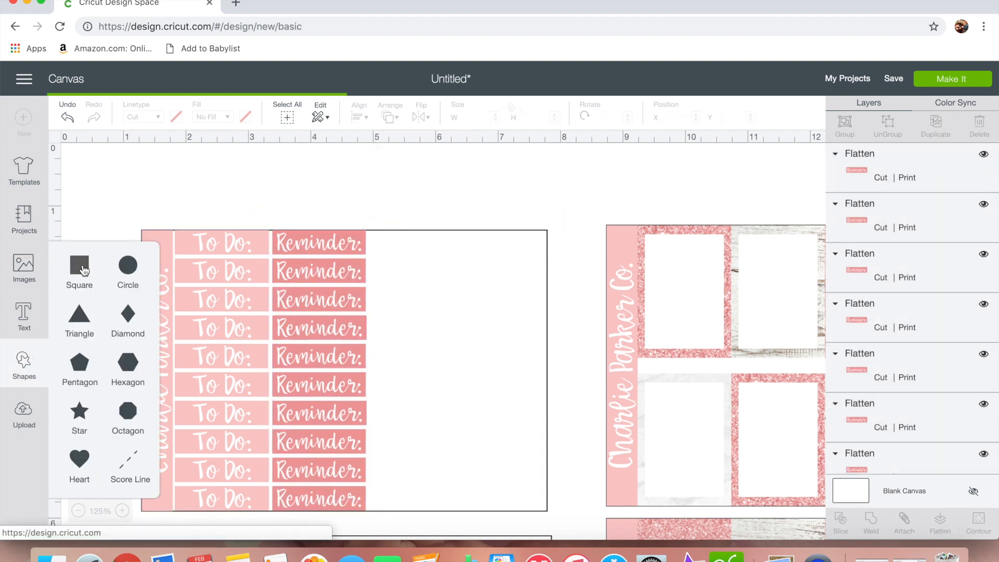
left_click(78, 266)
left_click(476, 117)
type("1.5")
key("Tab")
type(".4")
left_click(176, 117)
left_click(205, 163)
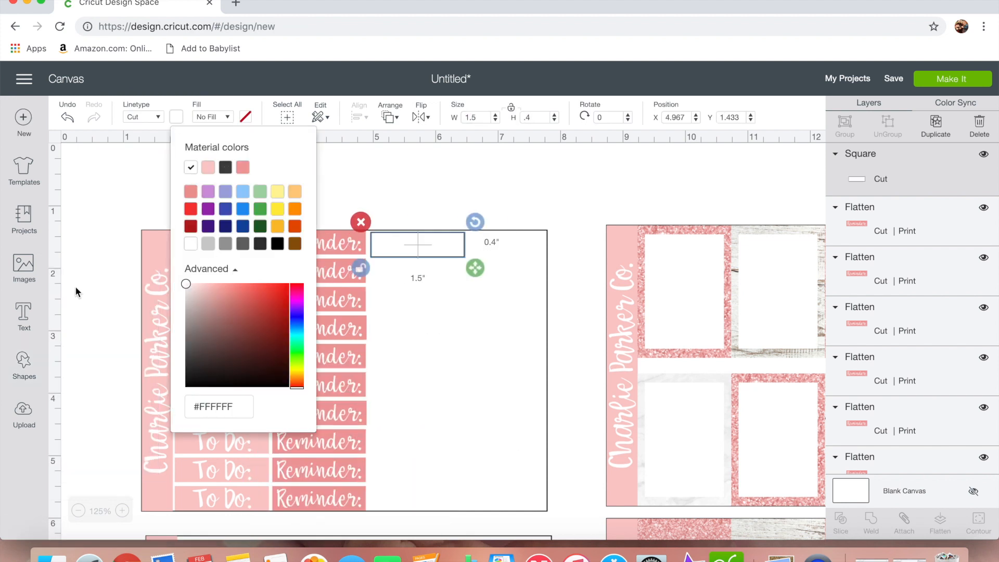
Add the text "Errands:", tighten its letter spacing to -0.9 and move it over the white rectangle
left_click(24, 315)
type("Errands:")
left_click(378, 155)
left_click(379, 155)
left_click(378, 154)
left_click_drag(290, 471, 424, 193)
Give the "Errands:" text a Print fill in the darker pink of the "Reminder:" labels
left_click(214, 117)
left_click(245, 116)
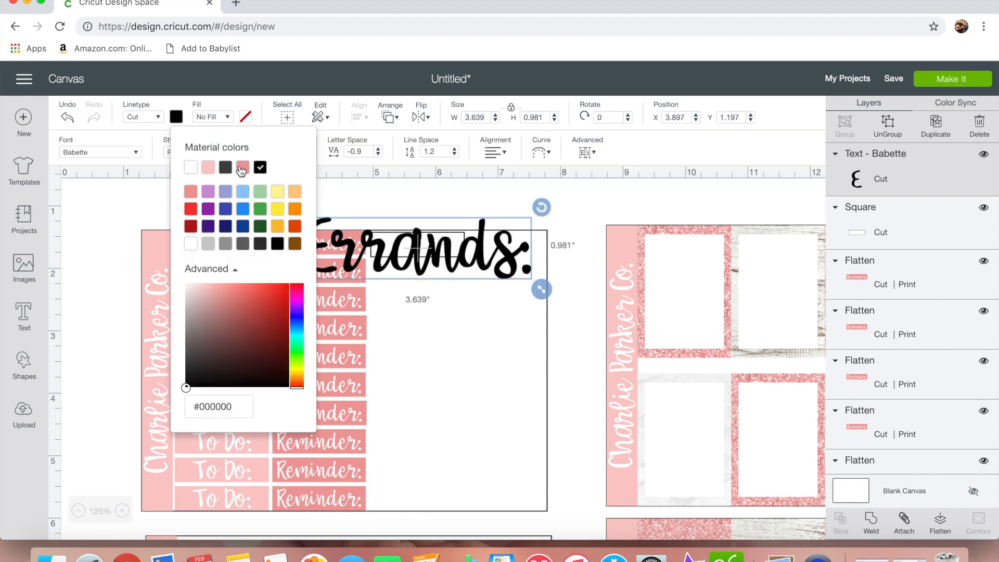
left_click(223, 168)
Shrink the "Errands:" text to fit the white rectangle and flatten the two into one label
left_click_drag(540, 285, 468, 268)
left_click_drag(417, 247, 426, 305)
right_click(467, 256)
left_click(395, 156)
Duplicate the "Errands:" label repeatedly to make a column of ten beside the "Reminder:" labels
key("ctrl+d")
key("ctrl+d")
key("ctrl+d")
left_click_drag(427, 310, 446, 463)
key("ctrl+d")
key("ctrl+d")
key("ctrl+d")
left_click(450, 450)
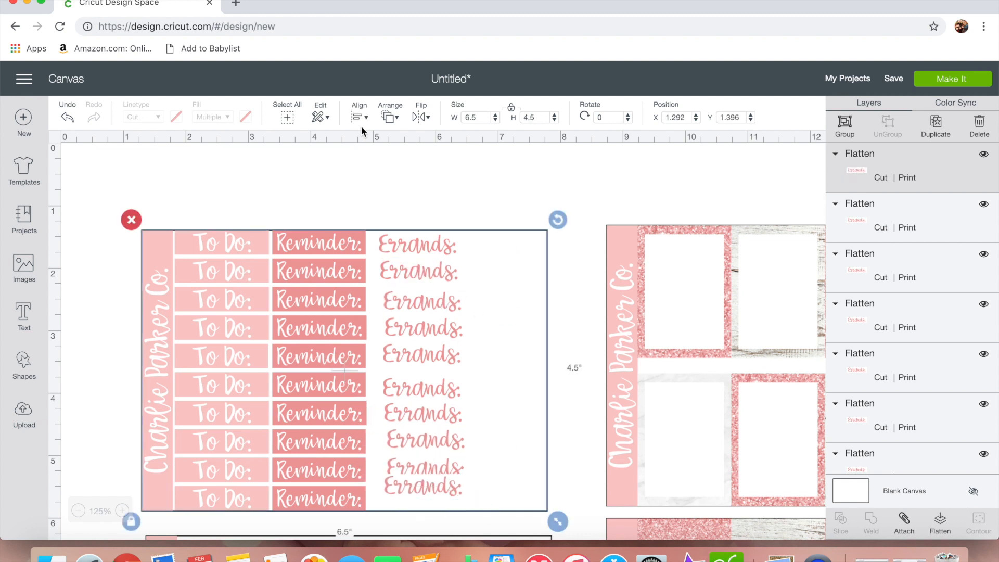
Align the left edges of the "Errands:" labels and distribute them vertically down the card
left_click_drag(418, 170, 414, 461)
left_click(359, 117)
left_click(396, 159)
left_click(248, 207)
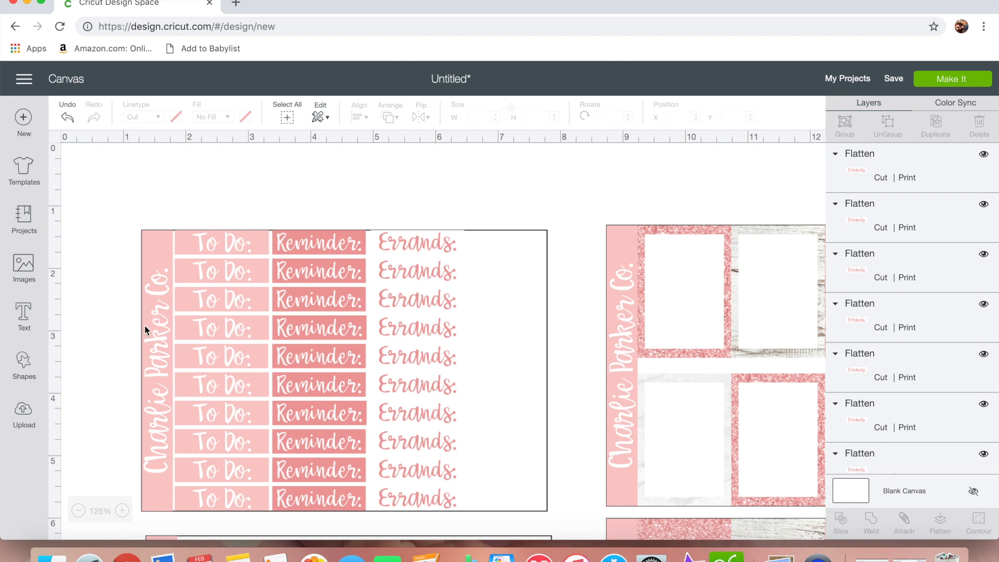
Add a circle about 0.57 inches across and place it beside the top "Errands:" label, at about X 6.48, Y 1.44
left_click(23, 367)
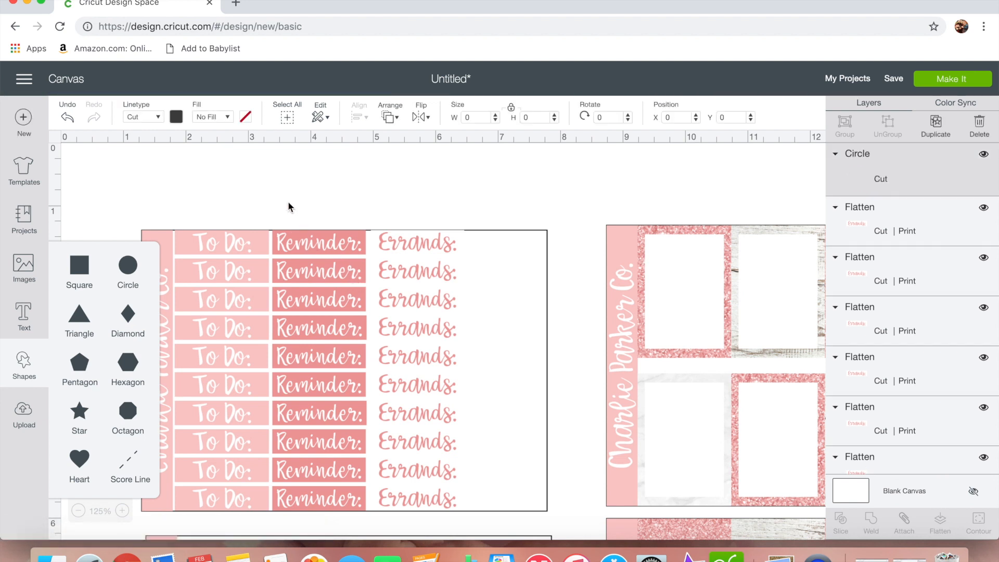
left_click_drag(393, 426, 669, 290)
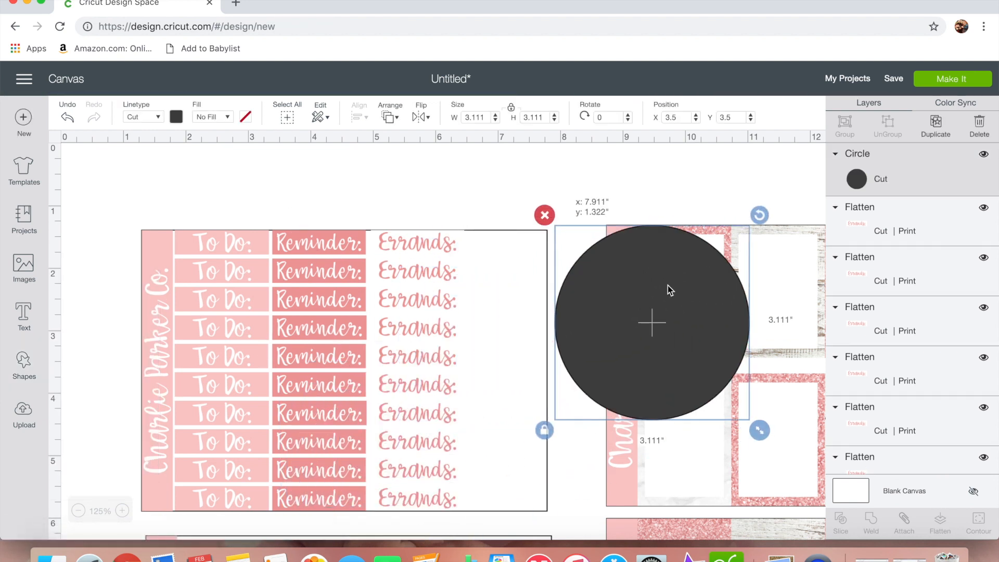
left_click_drag(762, 429, 662, 251)
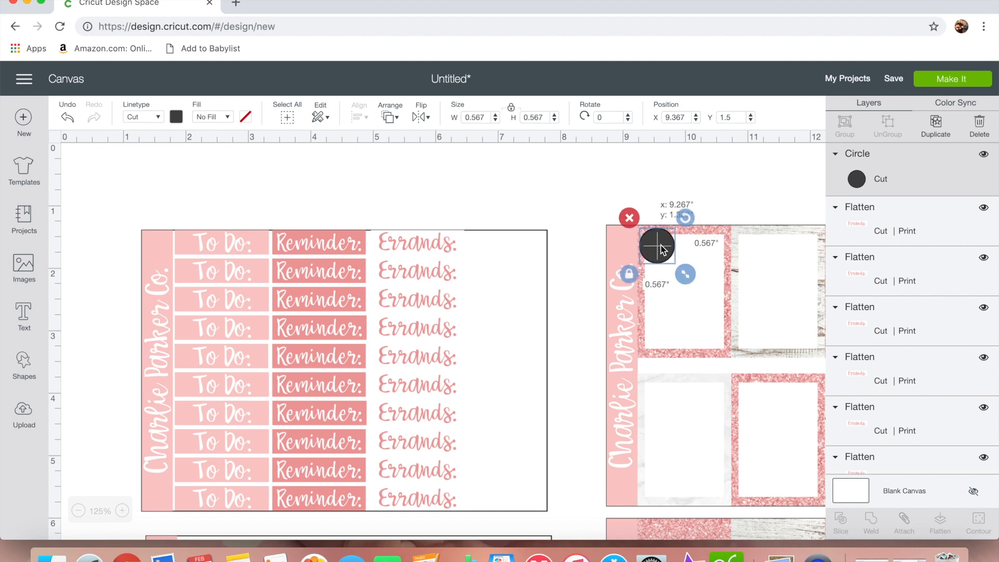
left_click_drag(676, 266, 490, 256)
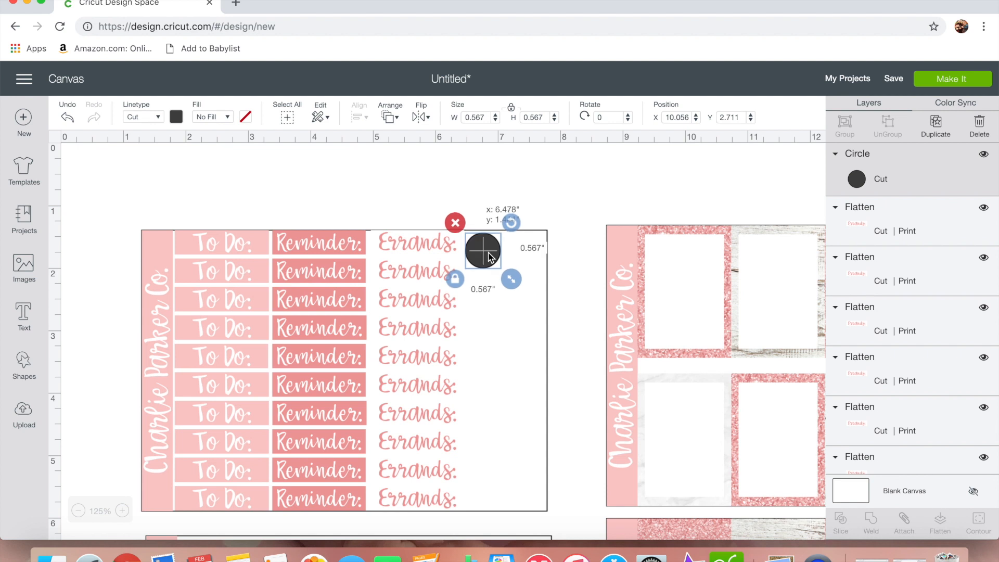
Colour the circle the darker pink #F09F9F
left_click(177, 117)
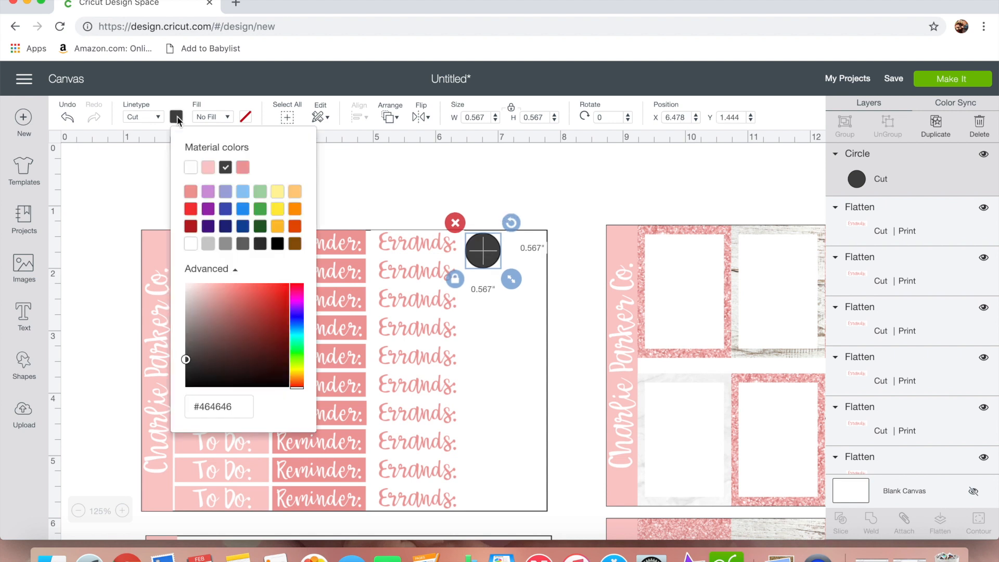
left_click(208, 170)
left_click(243, 168)
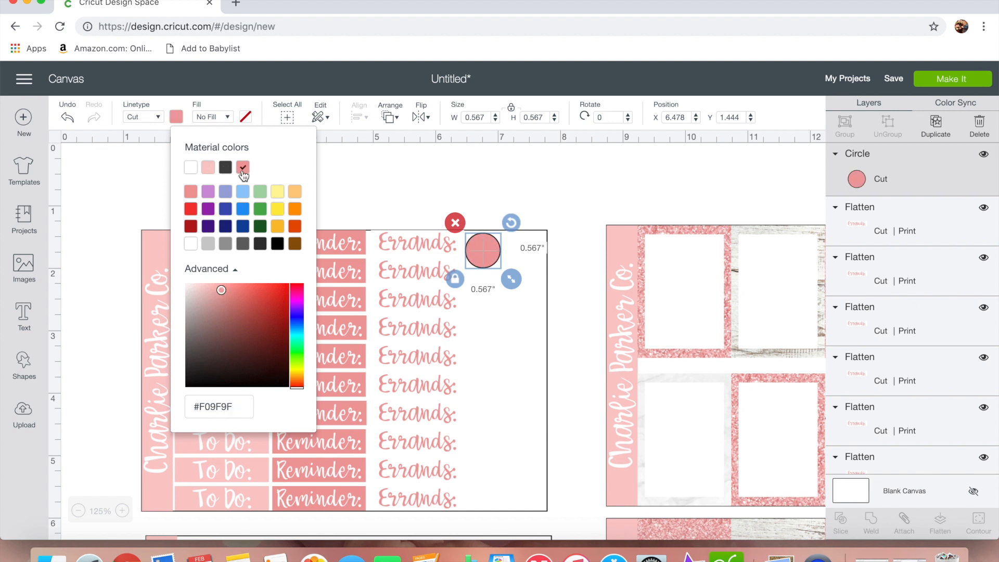
left_click(341, 182)
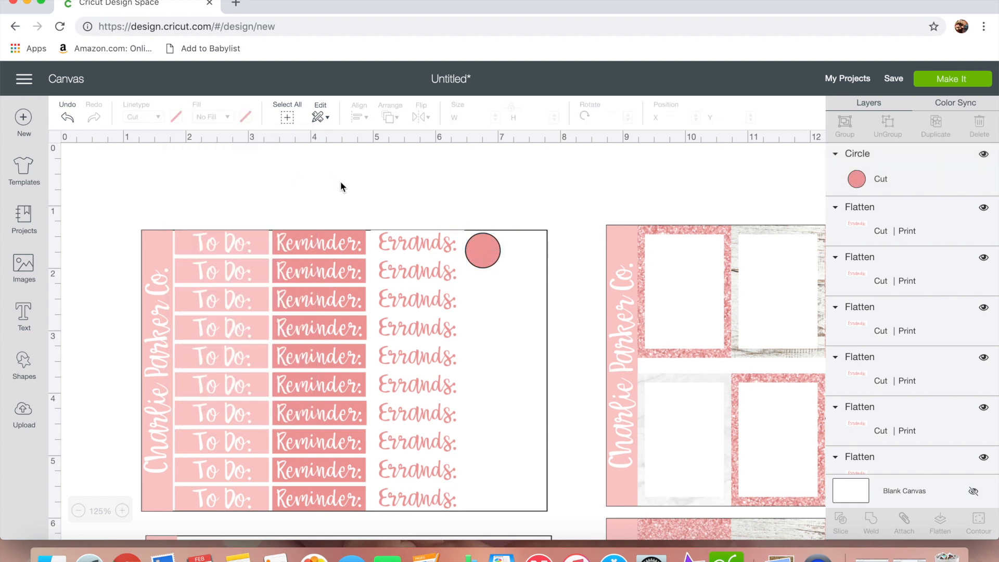
Insert a black dog paw print image and place it on the pink circle at about 0.38 × 0.41 inches
left_click(25, 275)
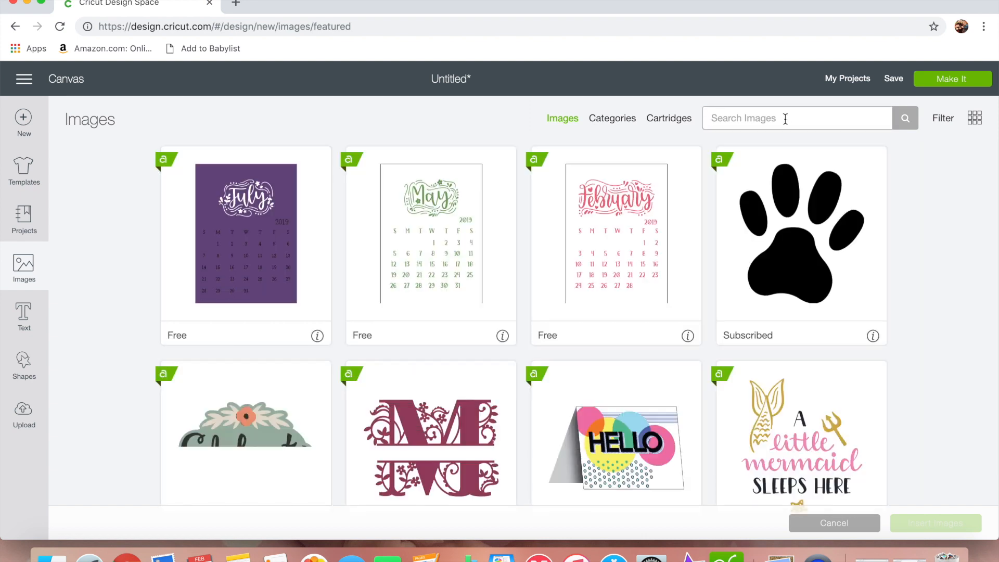
left_click(785, 119)
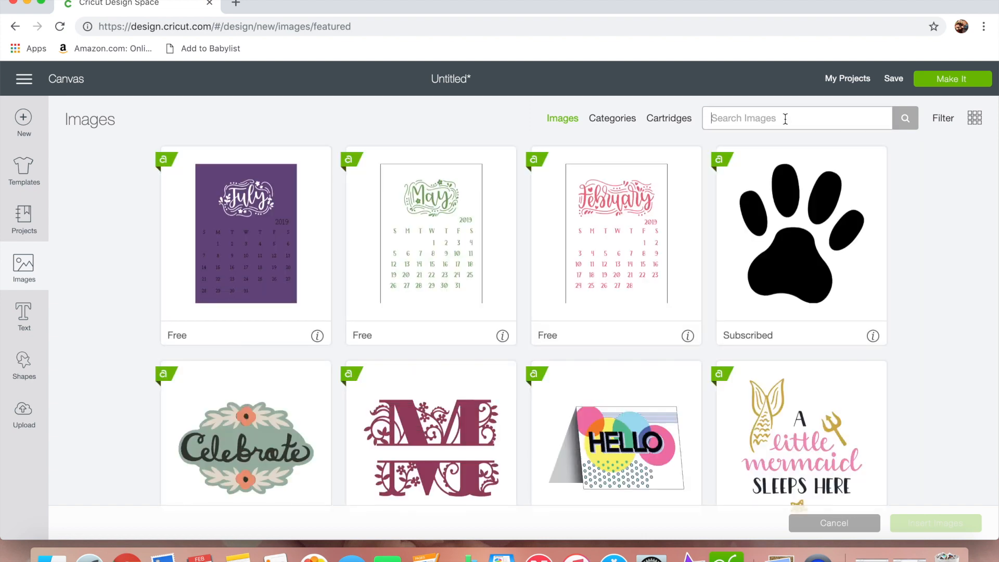
left_click(778, 240)
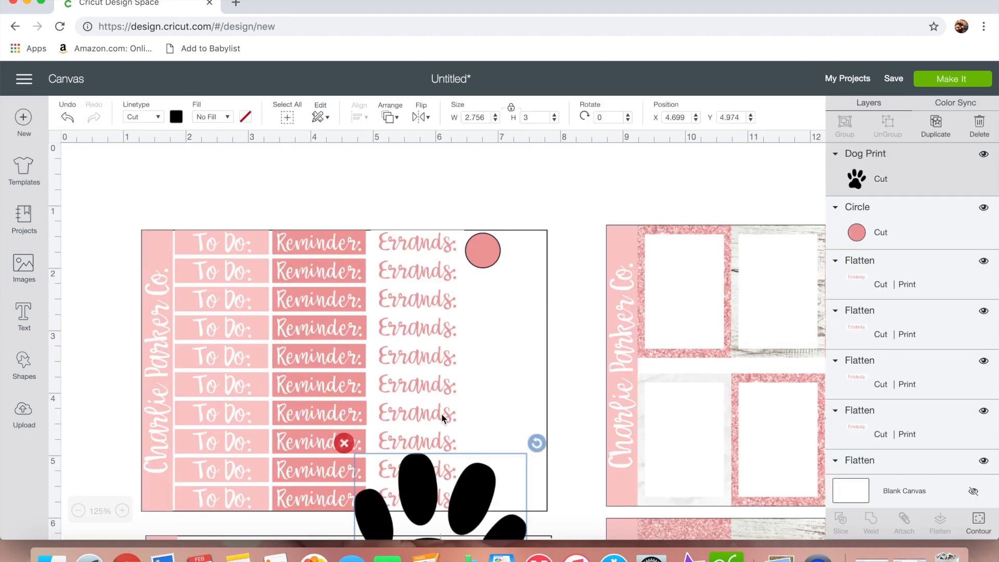
left_click_drag(433, 500, 467, 252)
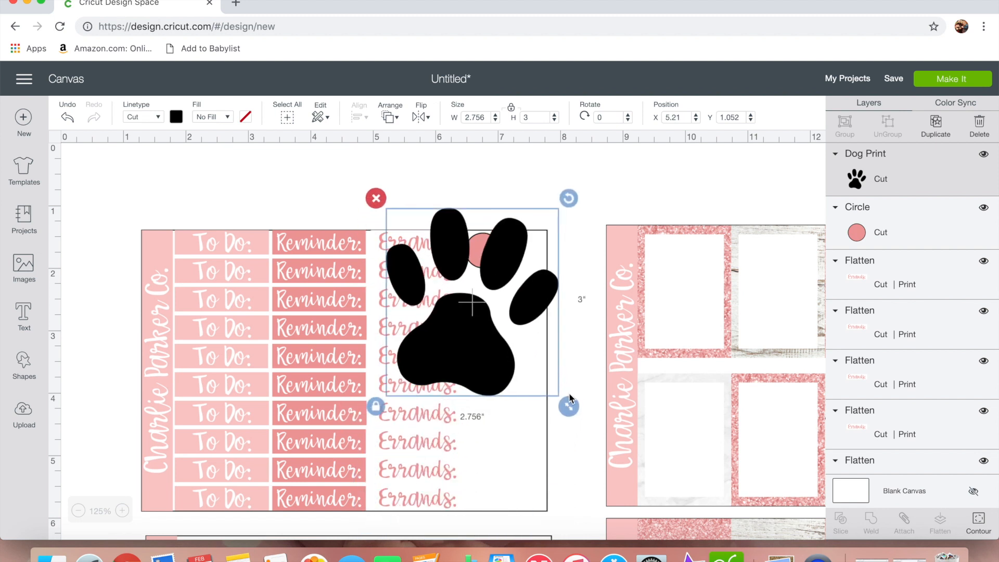
left_click_drag(568, 406, 486, 253)
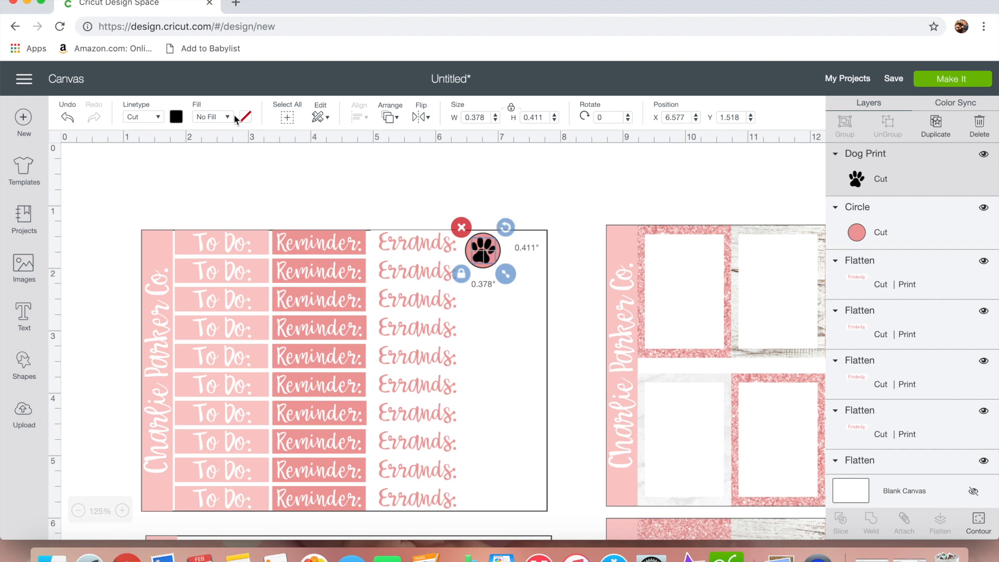
Give the dog paw print on the pink circle a white print fill
left_click(214, 118)
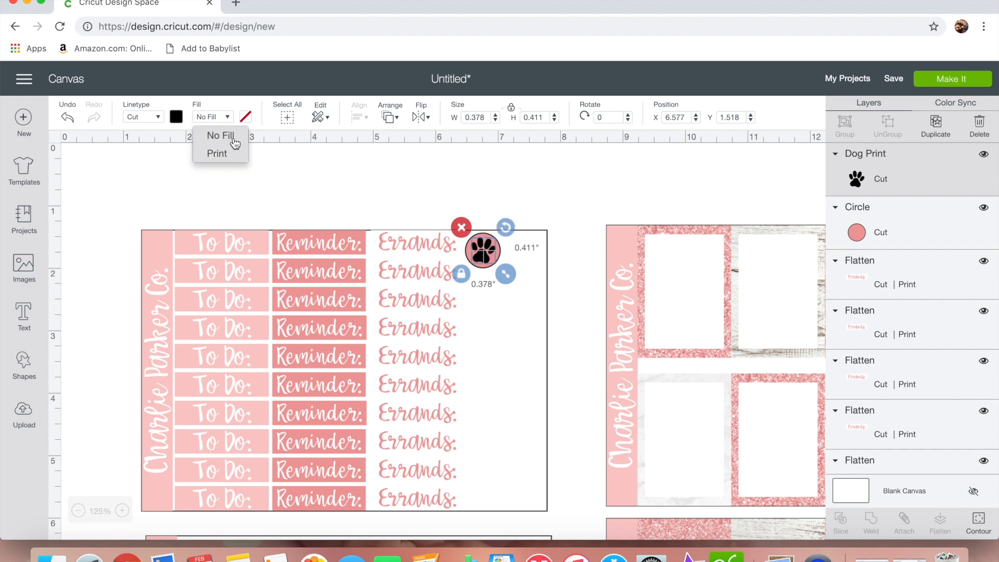
left_click(217, 153)
left_click(245, 117)
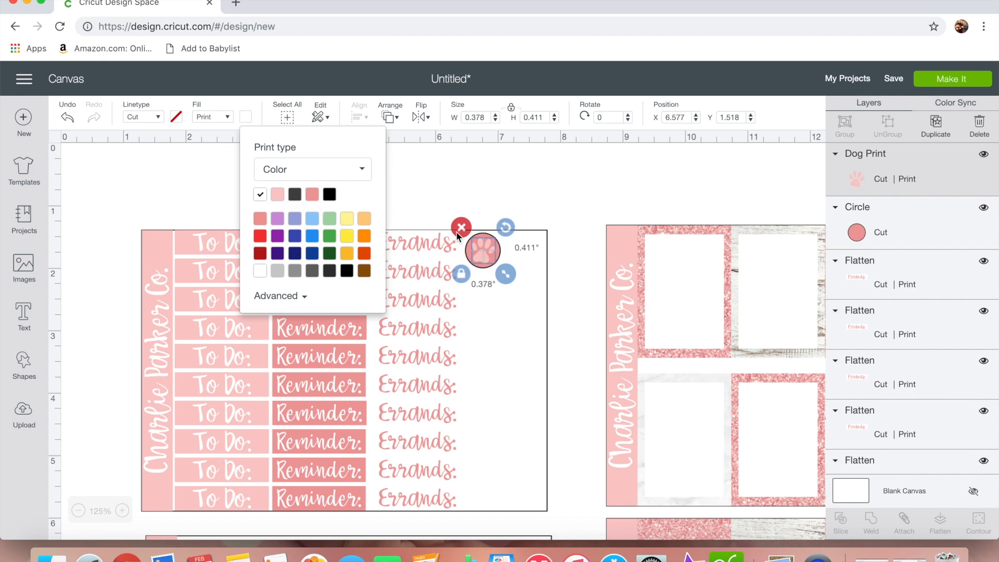
Centre the paw print and the pink circle on each other and flatten them into one printable icon
left_click(470, 250, "shift")
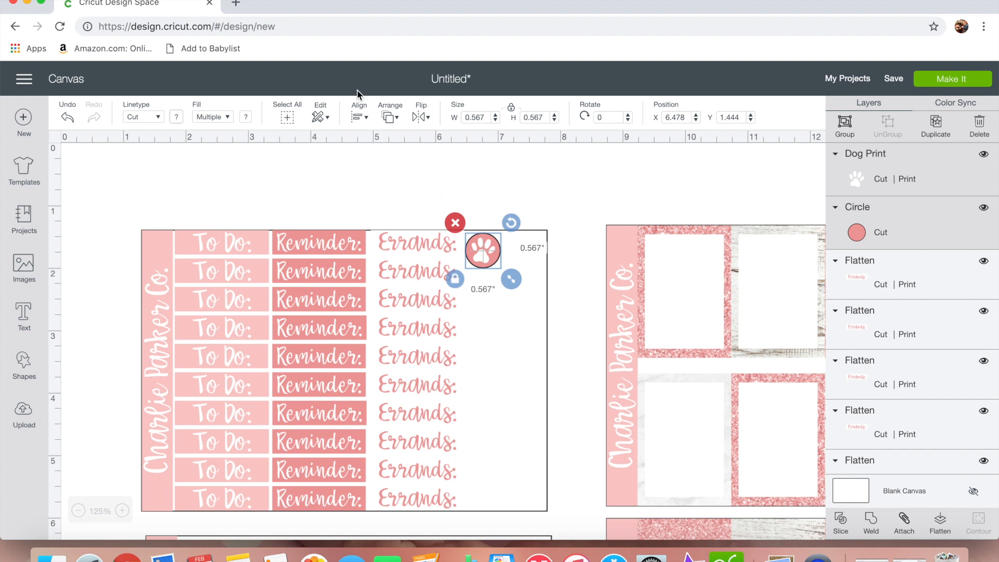
left_click(368, 120)
left_click(389, 280)
left_click(942, 526)
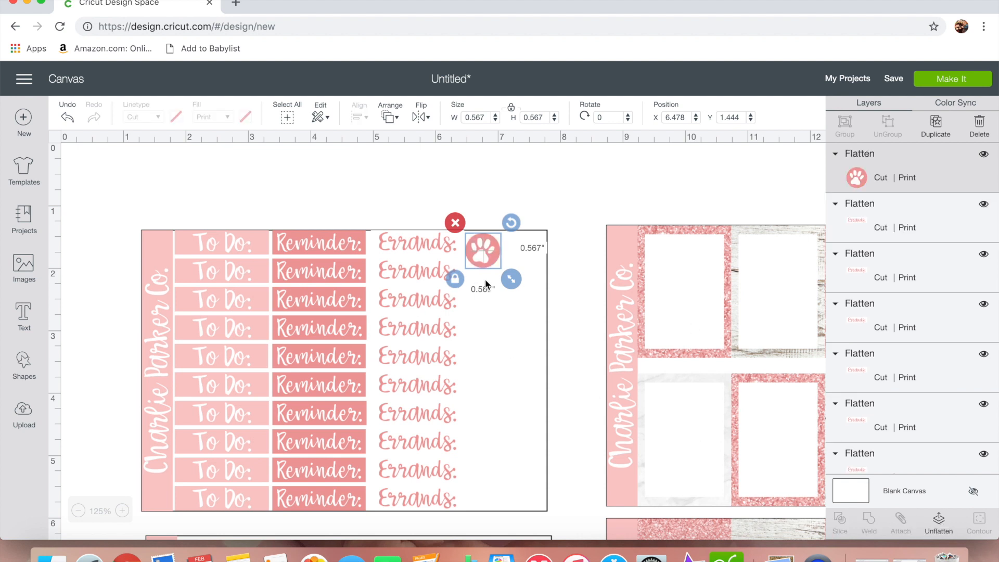
Duplicate the paw icon and place the copy level beside the original at about X 7.17, Y 1.44
left_click(29, 390)
left_click(27, 379)
key("super+d")
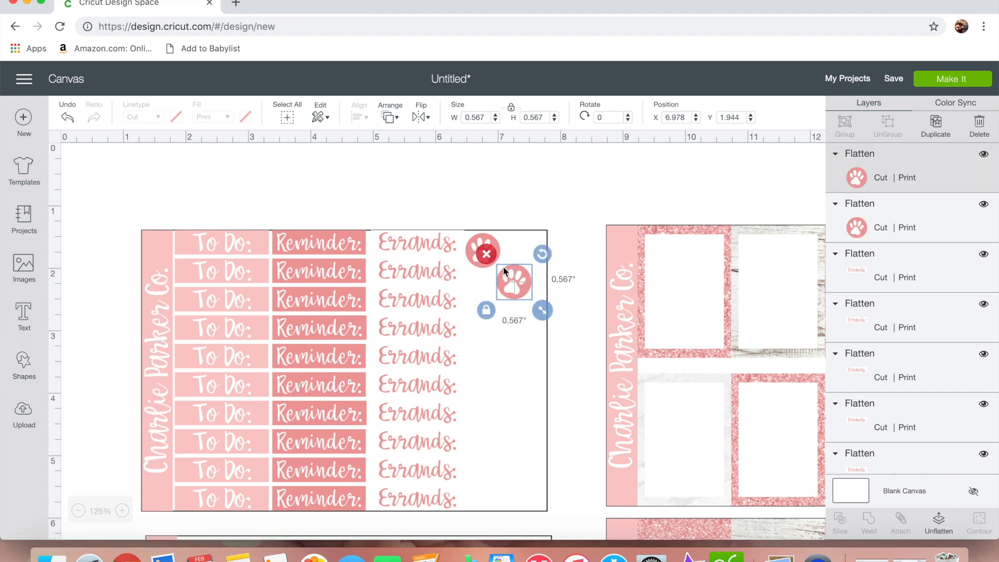
left_click_drag(514, 283, 527, 252)
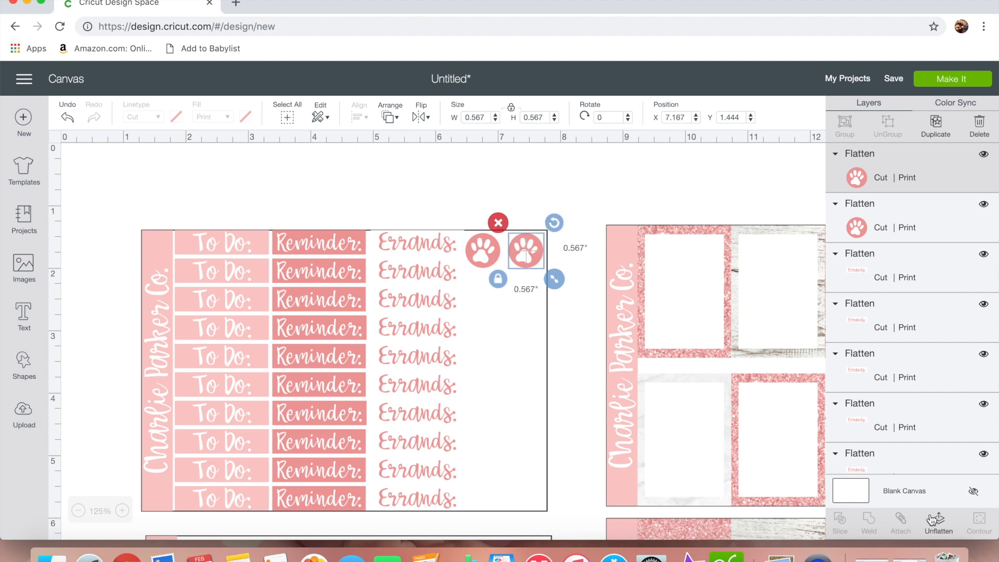
Unflatten the copied icon and delete its paw print, keeping only the pink circle
left_click(932, 519)
left_click(524, 255)
key("Delete")
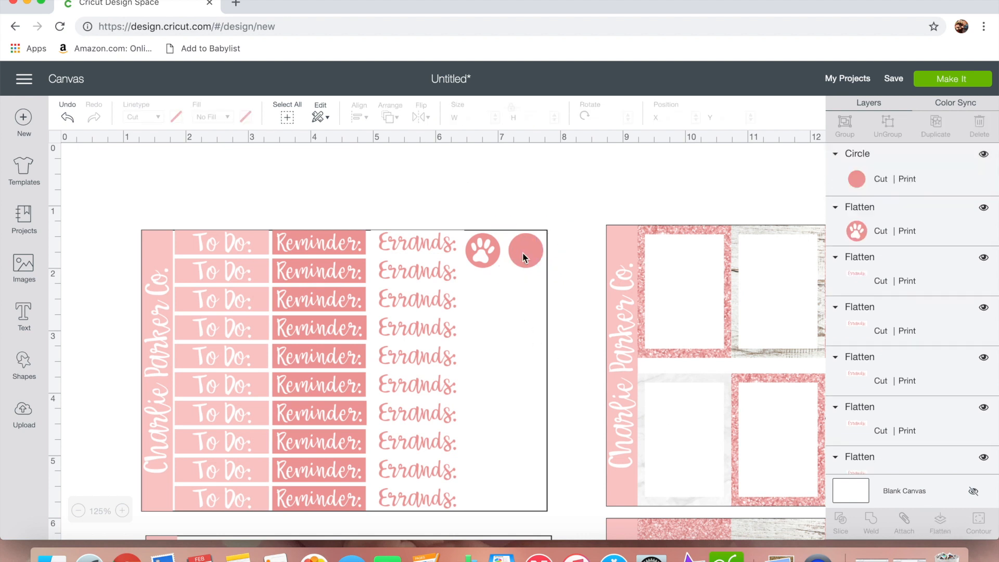
Search the image library for "laundry" and insert the "Rinse Wash Dry Clean Dirty Laundry" text image
left_click(23, 262)
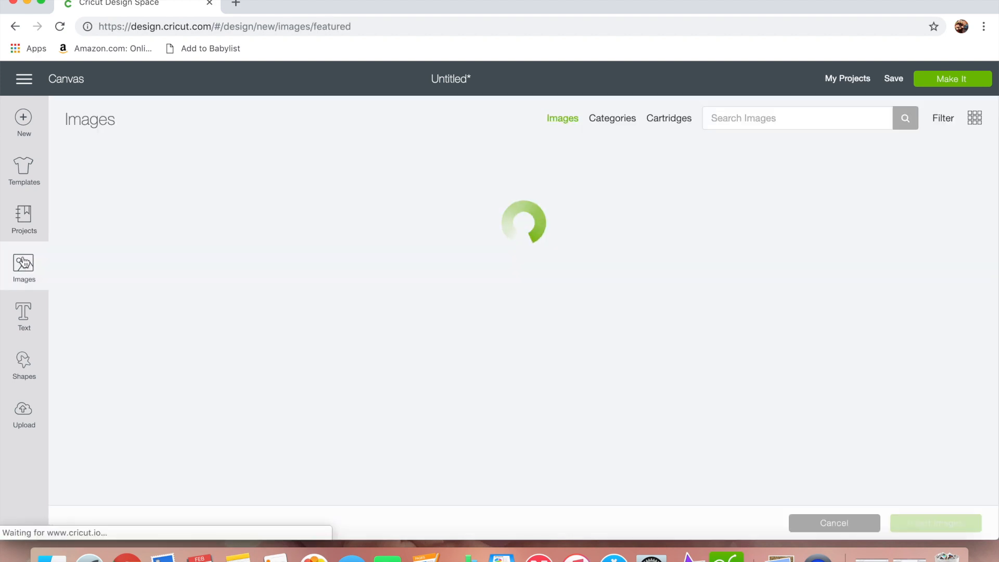
type("laundry")
key("Return")
scroll(328, 276, "down", 3)
scroll(325, 273, "up", 1)
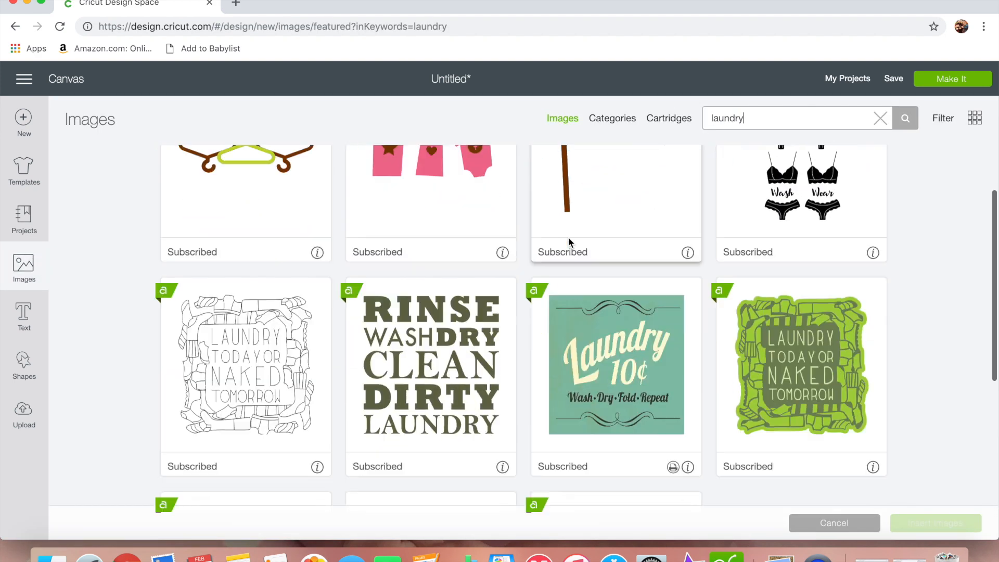
left_click(437, 359)
left_click(936, 523)
Shrink the laundry image to about 0.44 × 0.436 inches on the empty pink circle and give it a white print fill
left_click_drag(270, 296, 556, 314)
left_click_drag(654, 430, 485, 263)
left_click_drag(466, 229, 531, 241)
left_click(213, 117)
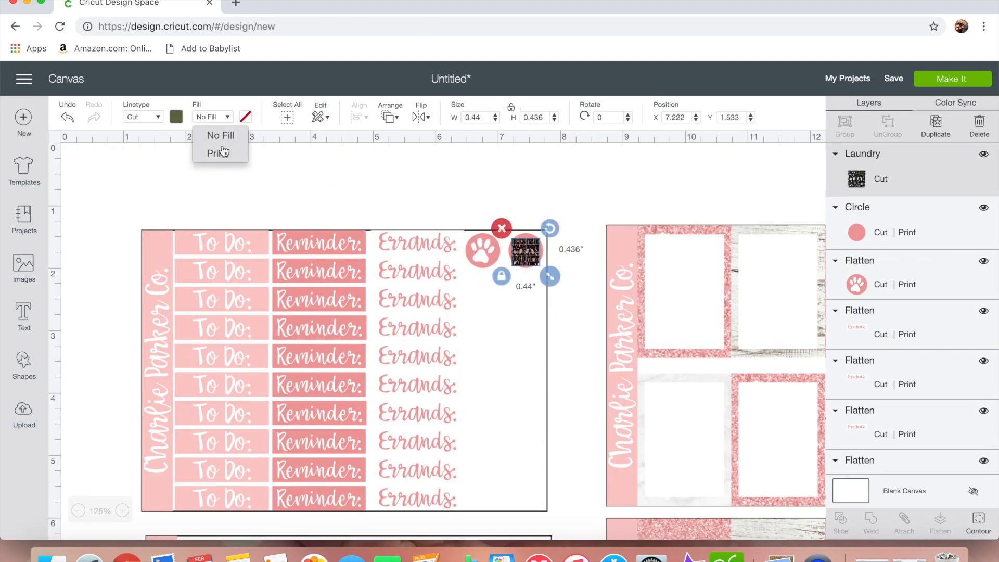
left_click(221, 151)
left_click(245, 118)
Centre the laundry image and its circle on each other and flatten them into one icon
left_click(122, 511)
scroll(566, 332, "right", 2)
left_click_drag(660, 323, 661, 322)
left_click(611, 301, "shift")
left_click(359, 117)
left_click(377, 258)
left_click(940, 522)
Duplicate an icon circle below the first two at about X 6.83, Y 2.10, and unflatten it to leave a plain pink circle
left_click(342, 310)
left_click(571, 294)
left_click(936, 126)
left_click_drag(616, 346, 603, 359)
left_click(940, 522)
Search the image library for "exclamation point" and insert the exclamation mark with a heart-shaped dot
left_click(19, 268)
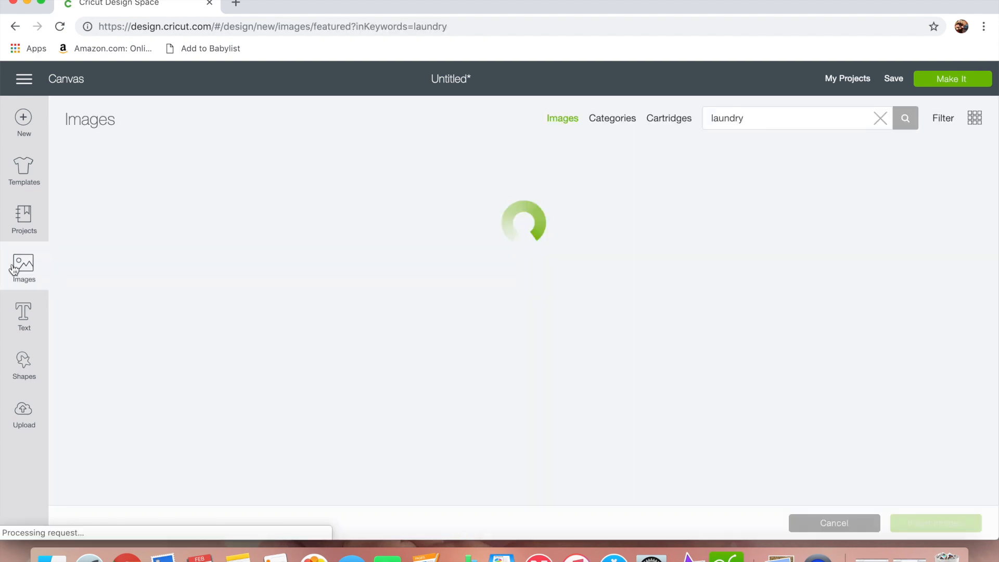
double_click(727, 118)
type("exclamation point")
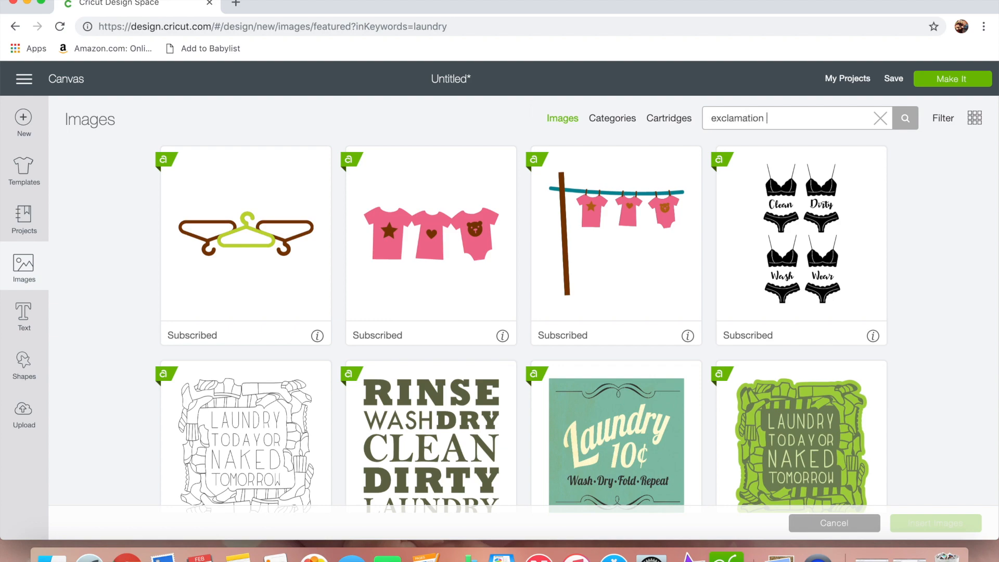
key("Return")
scroll(526, 305, "down", 5)
scroll(526, 305, "down", 20)
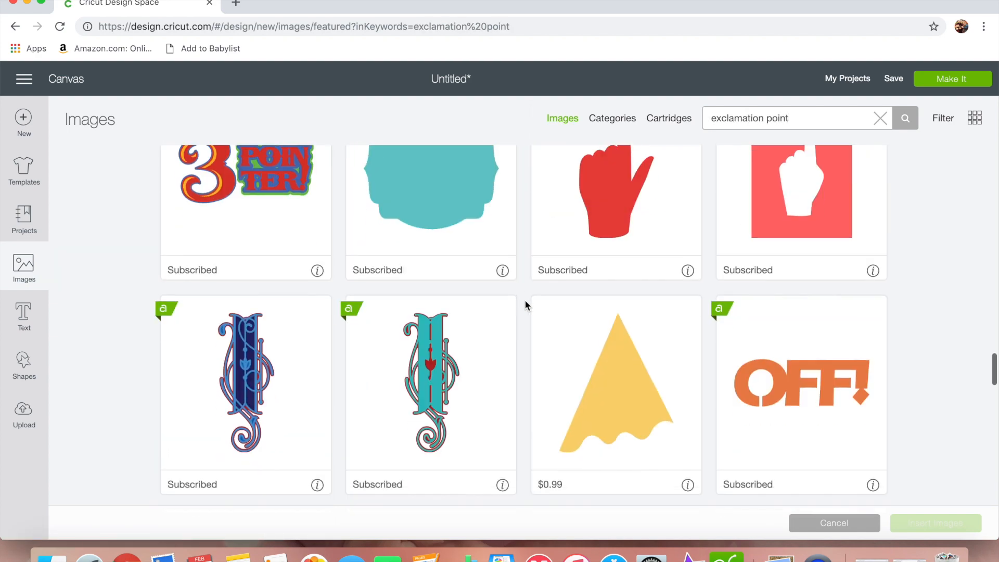
left_click(442, 299)
left_click(935, 523)
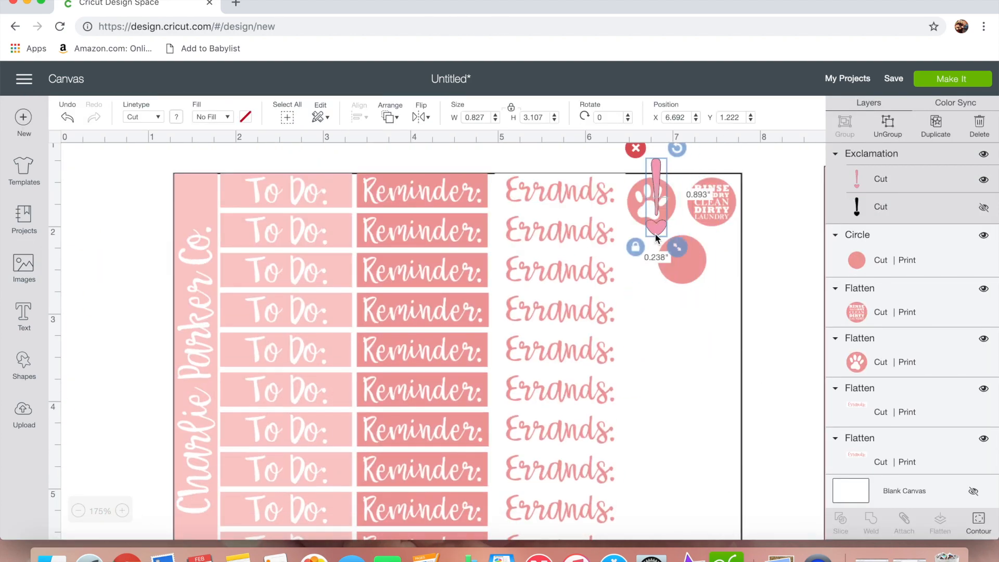
Fit the exclamation mark onto the plain pink circle and give it a light pink print fill
left_click_drag(672, 234, 683, 253)
left_click(213, 117)
left_click(209, 158)
left_click(245, 117)
left_click(277, 194)
Centre the exclamation mark and its circle on each other and flatten them into one icon
left_click(669, 259, "shift")
left_click(359, 118)
left_click(400, 284)
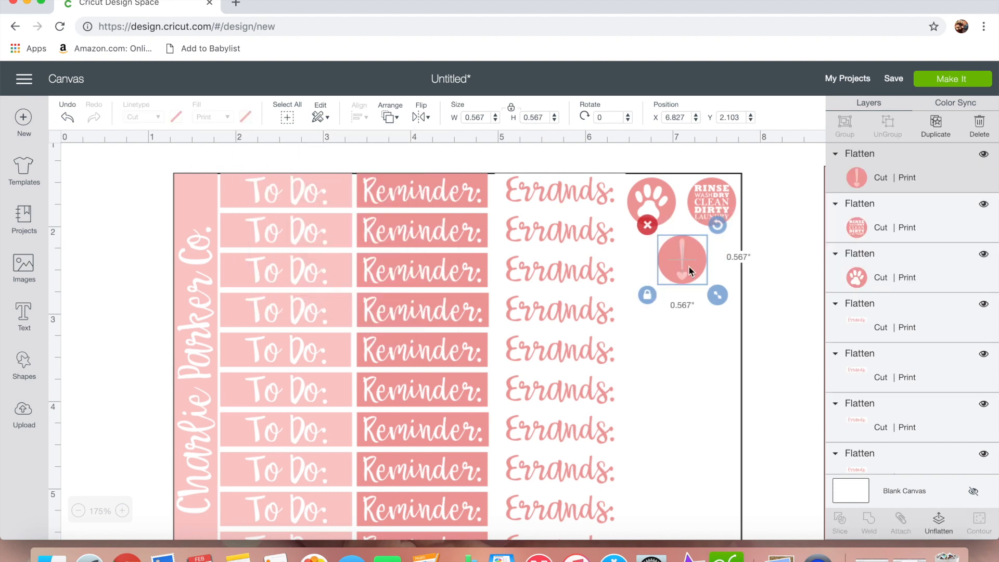
Attach all labels and icons to their card and rearrange the cards so the blank Charlie Parker Co. card sits above it
left_click(78, 510)
left_click(78, 510)
scroll(126, 208, "up", 1)
left_click_drag(127, 187, 562, 489)
left_click(901, 523)
left_click_drag(352, 527, 529, 198)
left_click(266, 282)
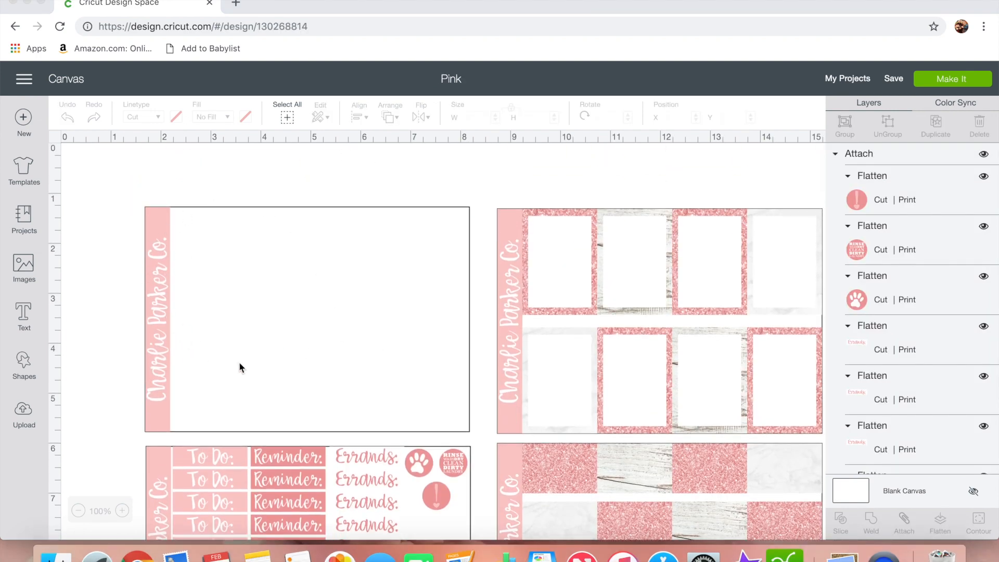
Add a square and place it on the blank card at about X 2.6, Y 1.44
left_click(24, 360)
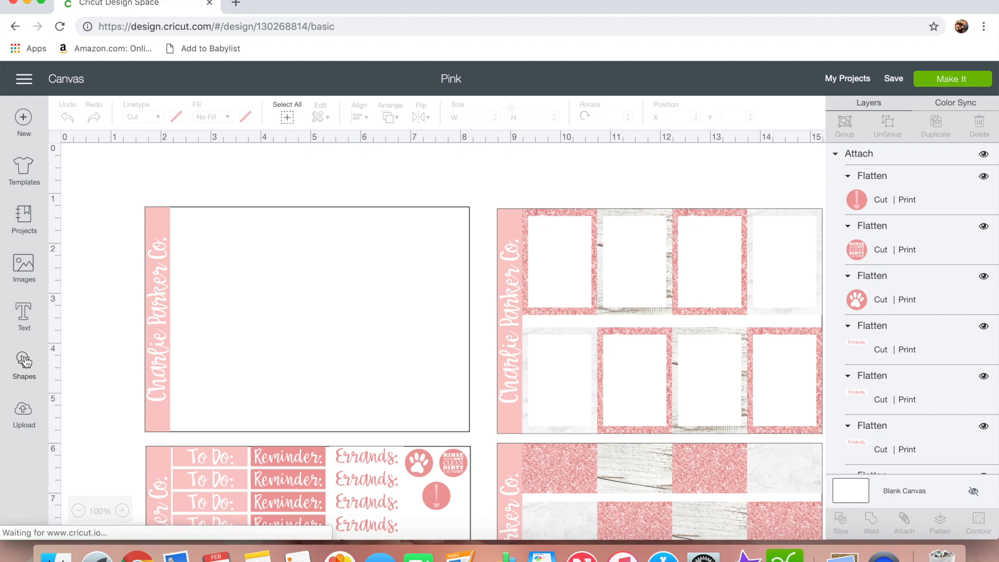
left_click(79, 266)
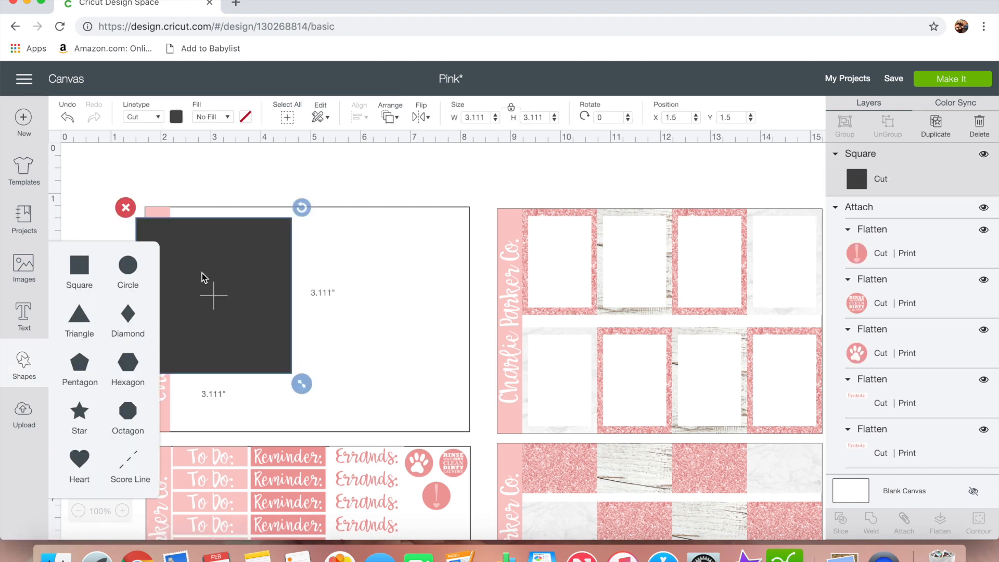
left_click_drag(236, 279, 291, 281)
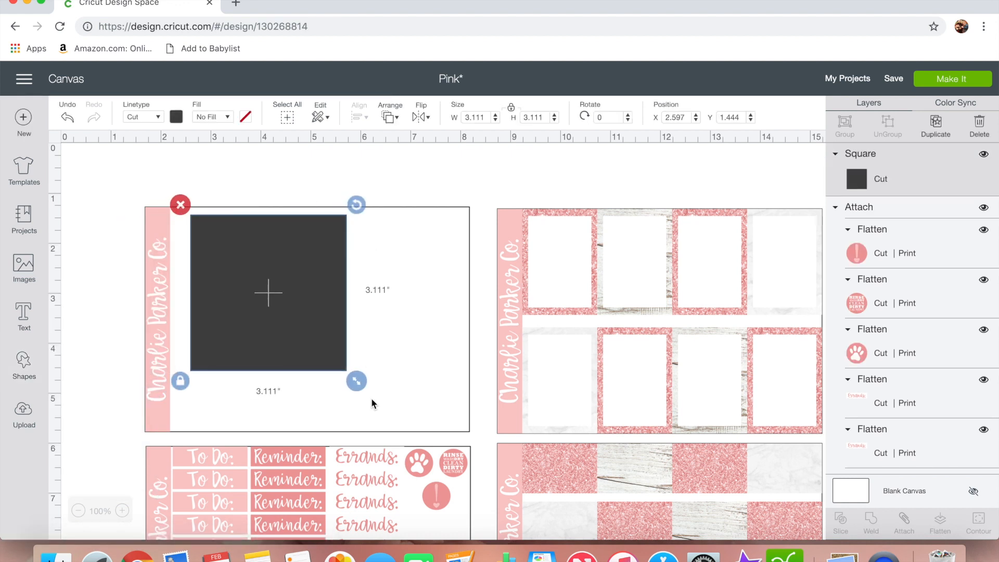
Switch to Notes and look up the banner dimensions under Weekly Sticker Sizes
left_click(257, 556)
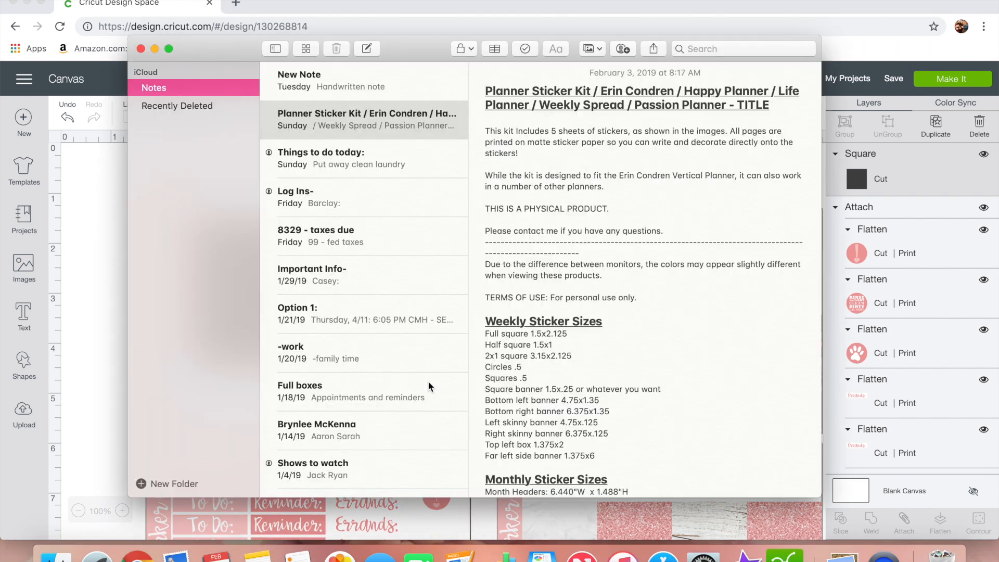
scroll(515, 322, "down", 5)
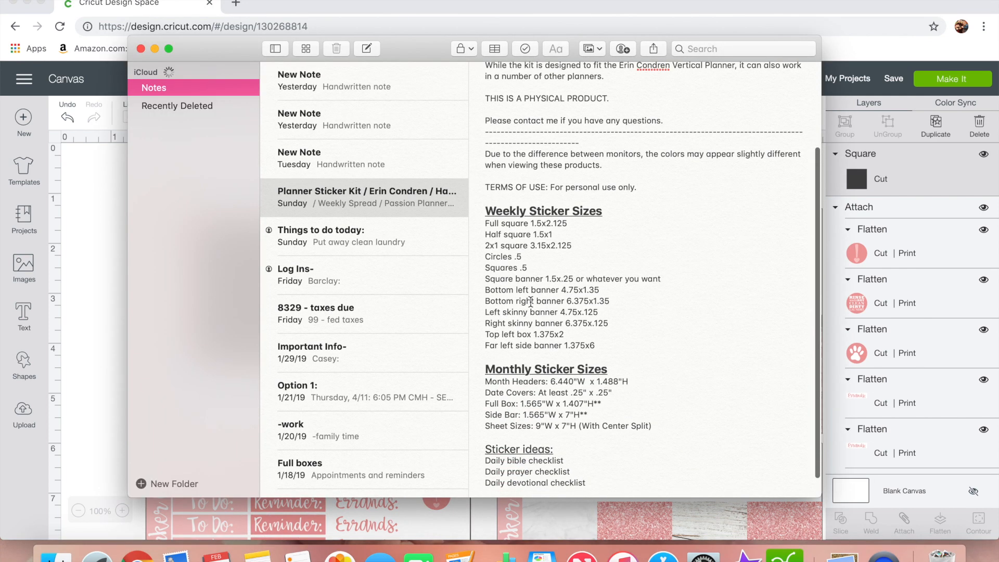
key("super+h")
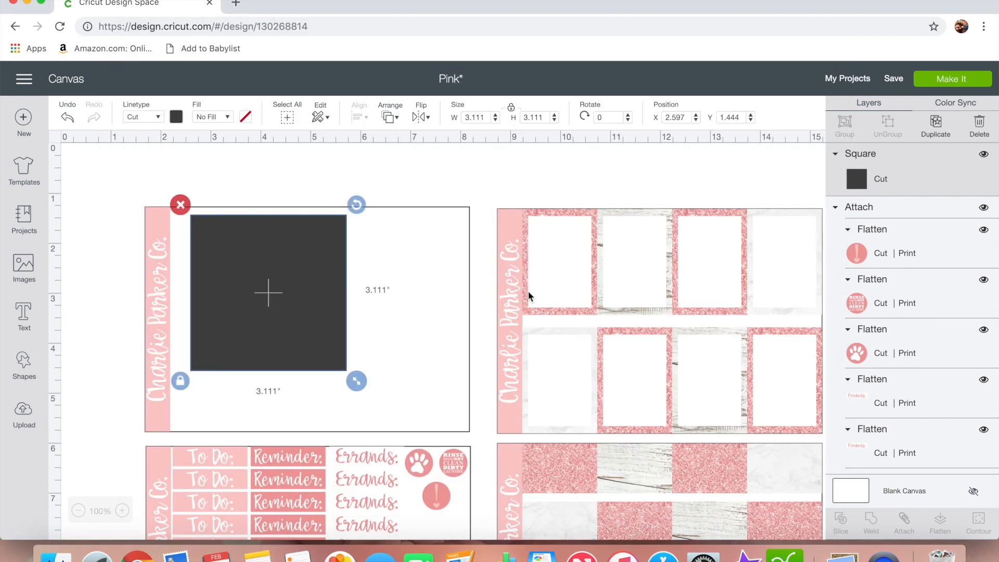
Resize the square without locked proportions to 4.75 × 1.35 inches and place it near the blank card's upper edge
left_click(512, 112)
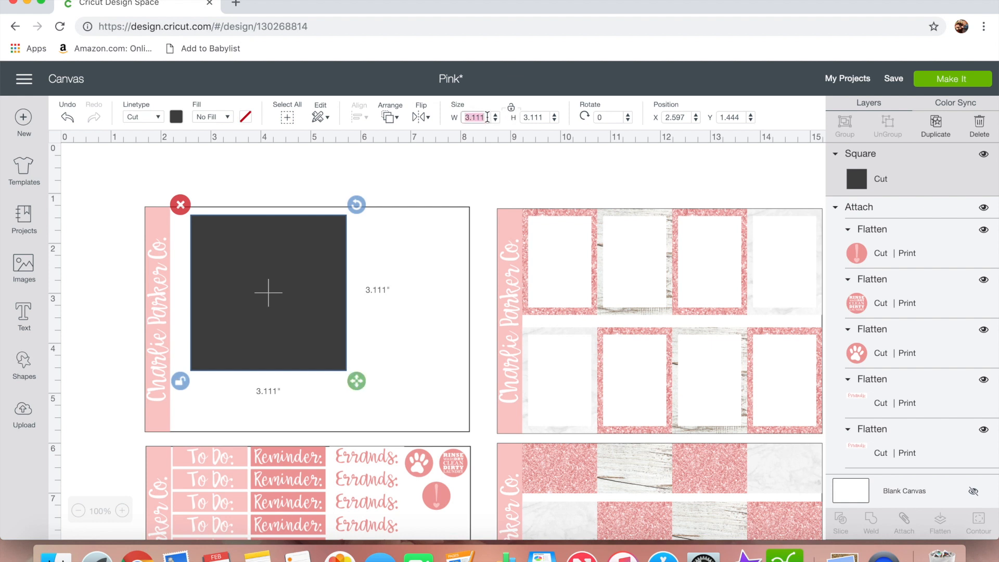
type("4.75")
key("Tab")
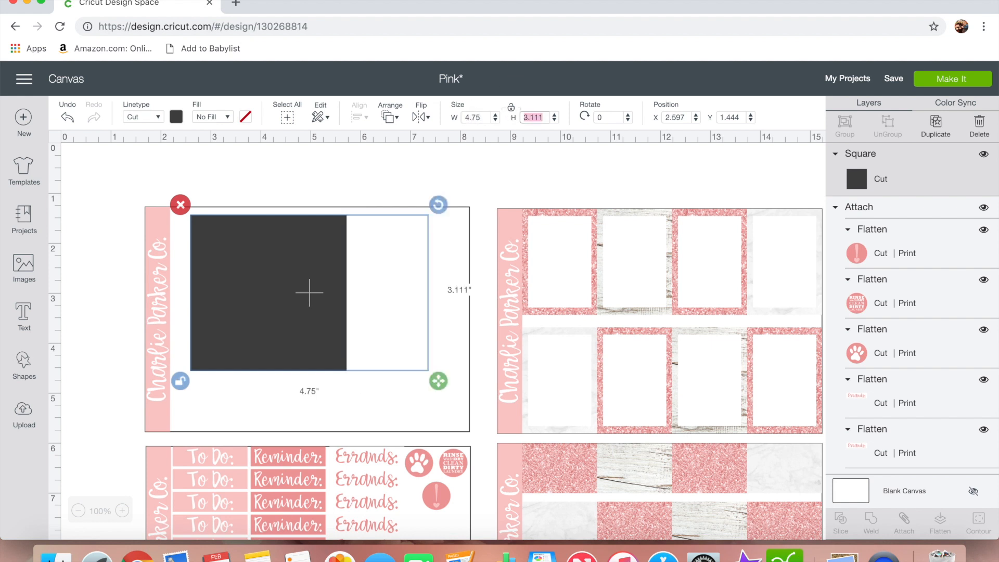
type("1.35")
key("Return")
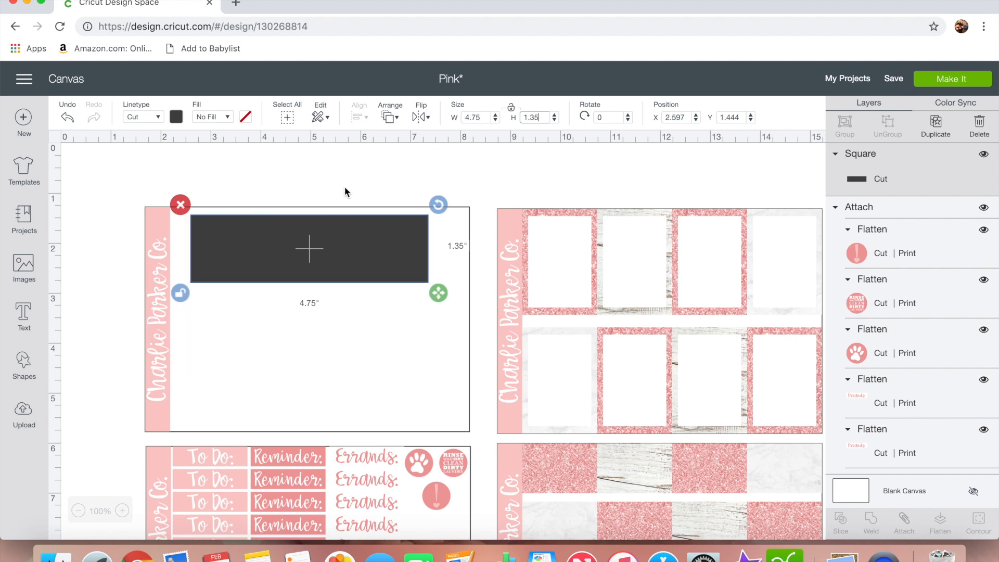
left_click_drag(324, 256, 315, 253)
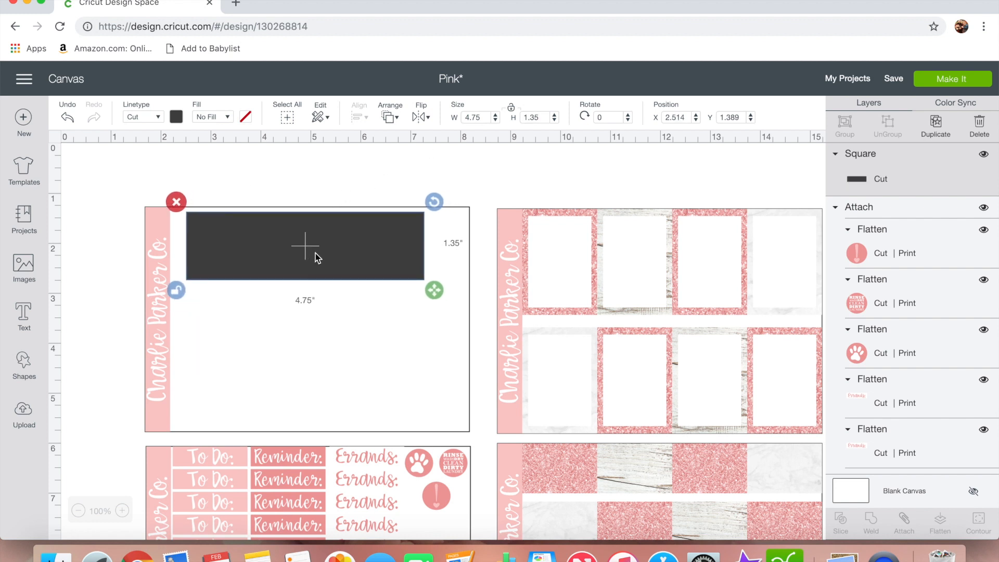
Give the 4.75 × 1.35 inch rectangle a print fill with the white distressed wood pattern and open the pattern for editing
left_click(228, 117)
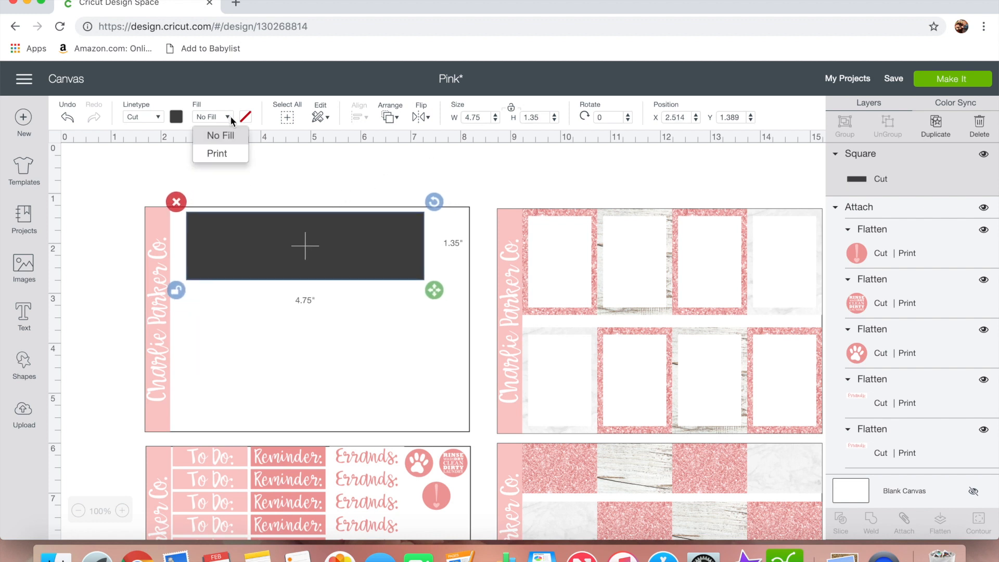
left_click(231, 152)
left_click(245, 117)
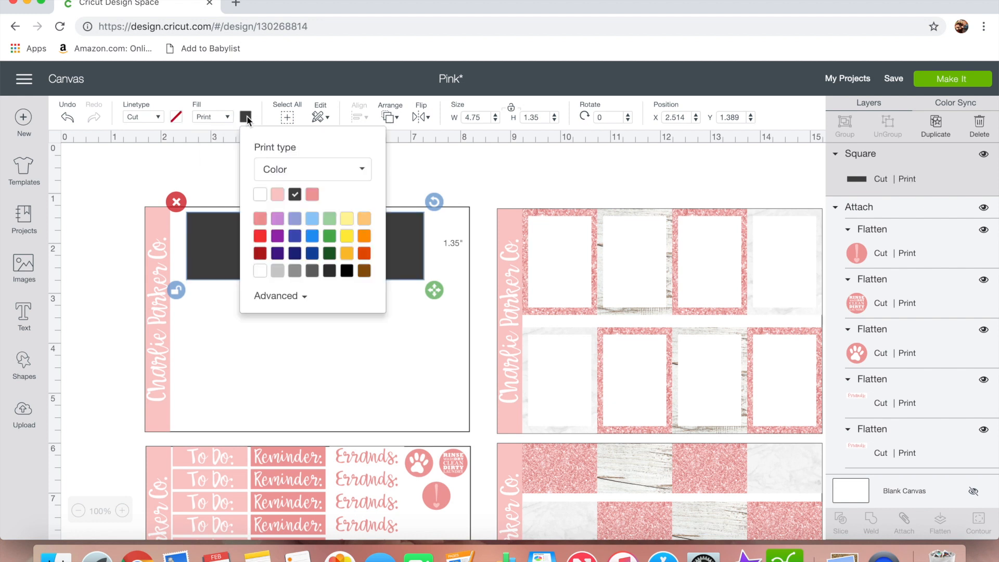
left_click(300, 179)
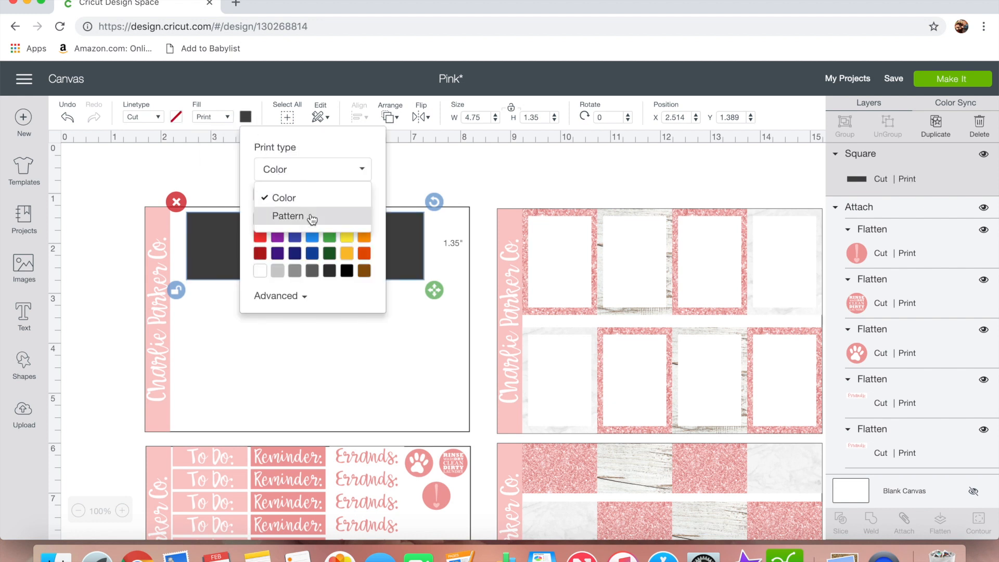
left_click(308, 215)
left_click(272, 207)
left_click(277, 339)
Scale the wood pattern to 160, flip it horizontally, and move the banner to about X 3.38, Y 1.35 on the card
left_click_drag(689, 194, 702, 195)
left_click(672, 337)
left_click(675, 337)
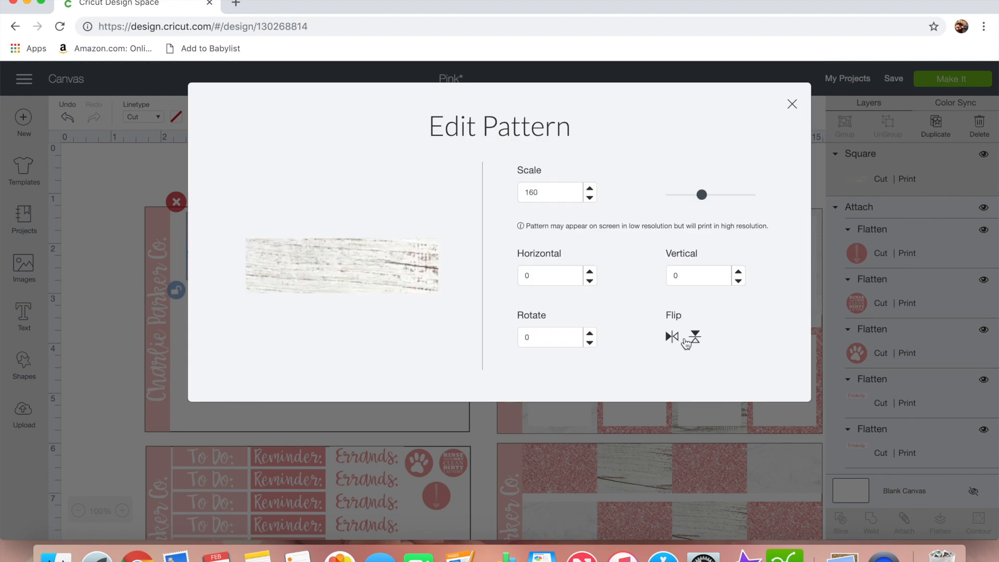
left_click(678, 339)
left_click(792, 104)
left_click_drag(281, 251, 323, 248)
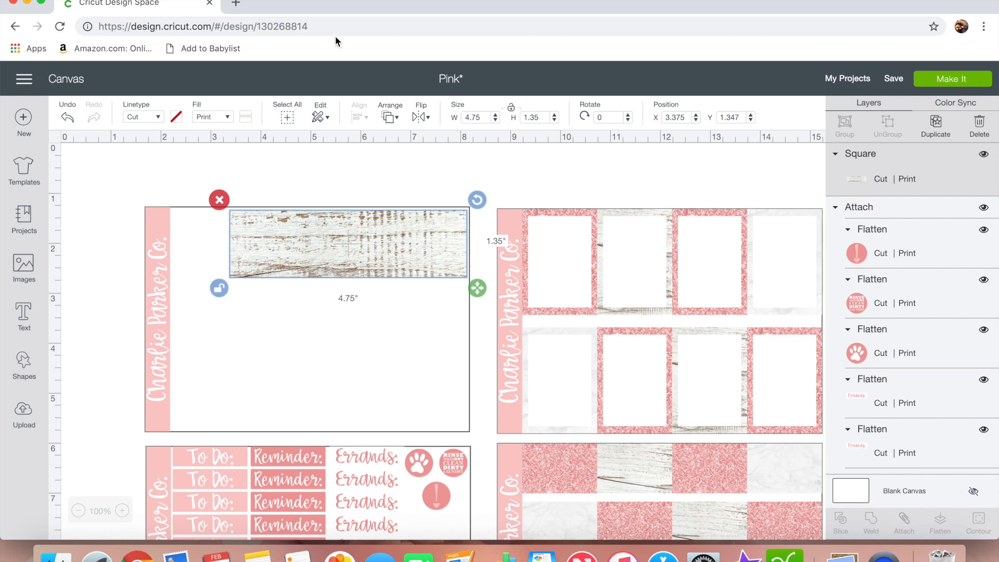
Add another square and place it over the wood banner at about X 4.49, Y 1.57
left_click(27, 366)
left_click(79, 265)
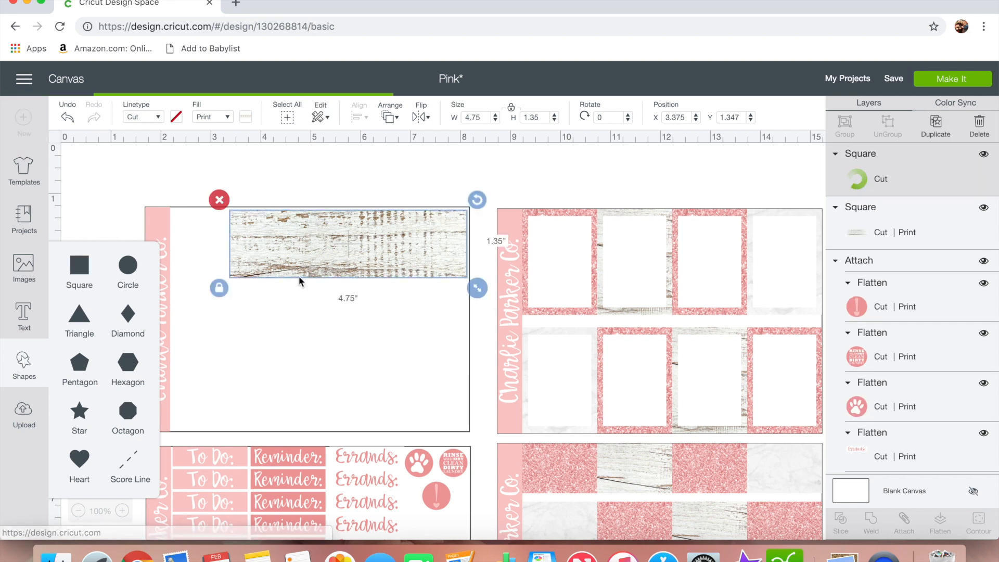
left_click_drag(263, 330, 391, 310)
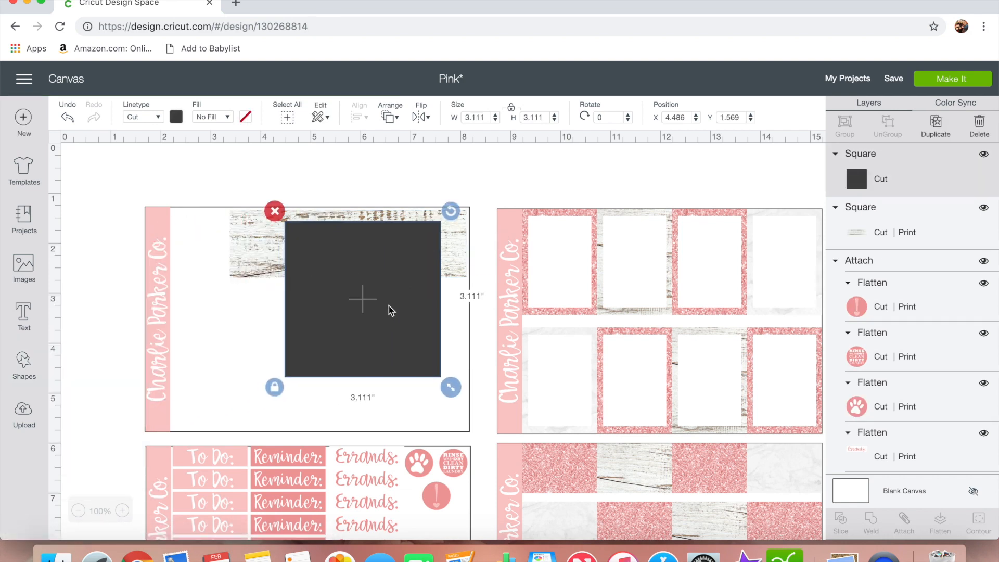
Switch to Notes and look up the bottom right banner size in the Weekly Sticker Sizes list
key("super+Tab")
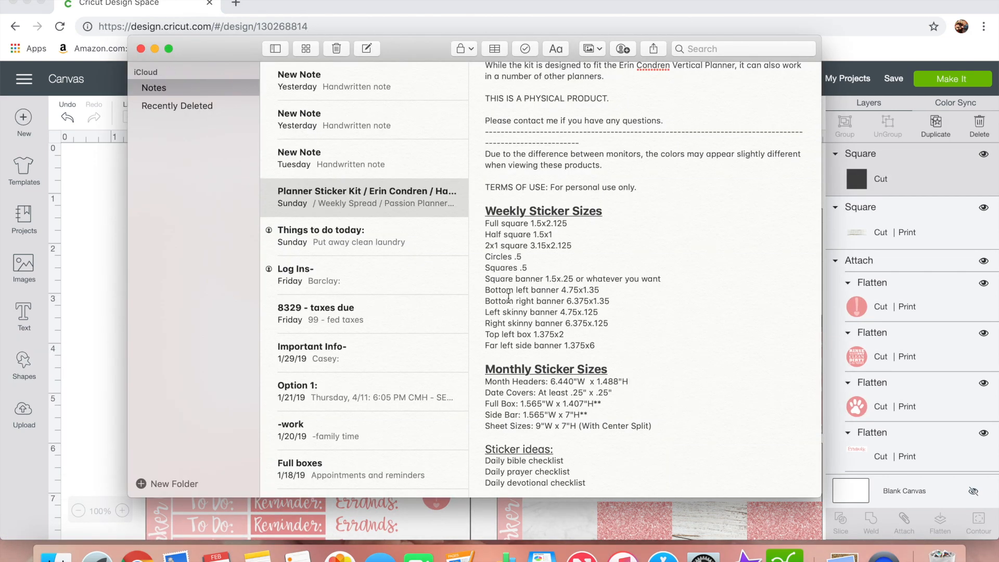
left_click_drag(506, 305, 582, 301)
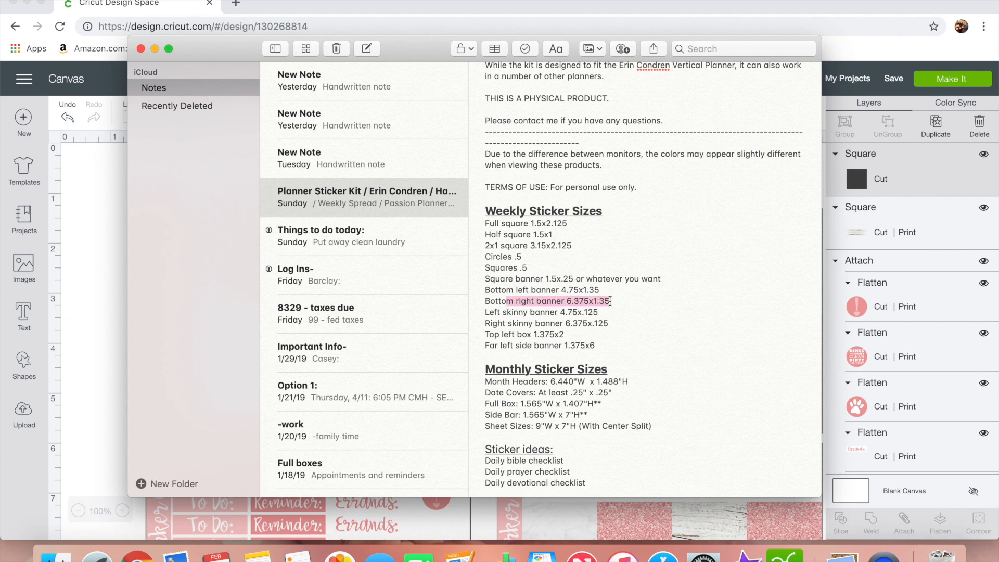
key("super+Tab")
Resize the new square without locked proportions to 6.375 × 1.35 inches and place it below the wood banner at about X 1.92, Y 2.88
left_click(511, 109)
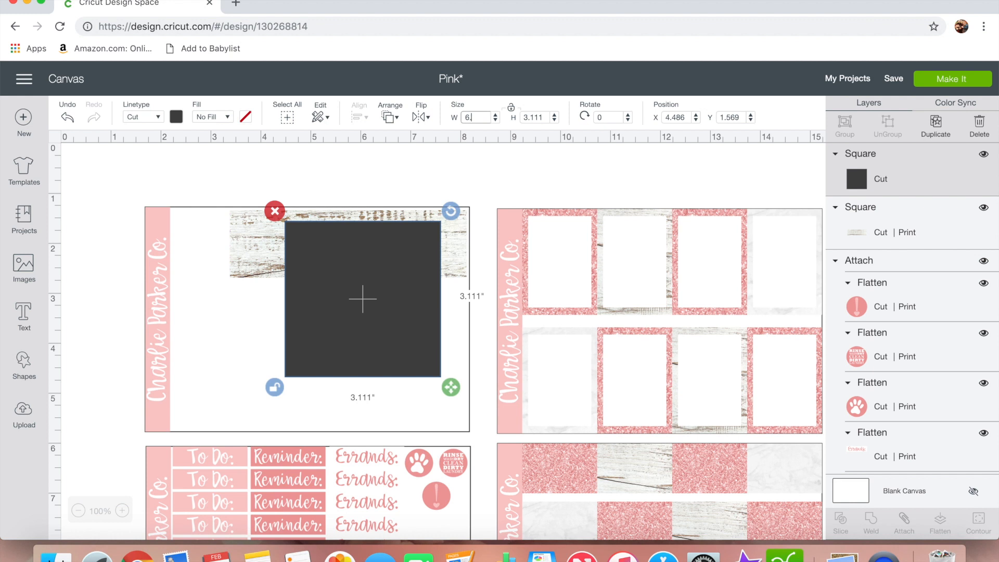
type("6.375")
key("Tab")
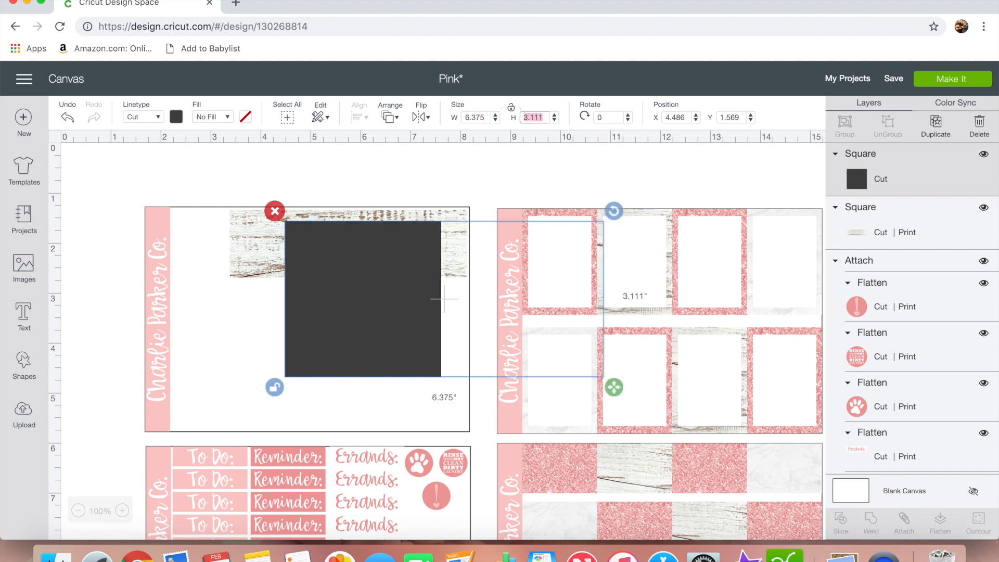
type("1.35")
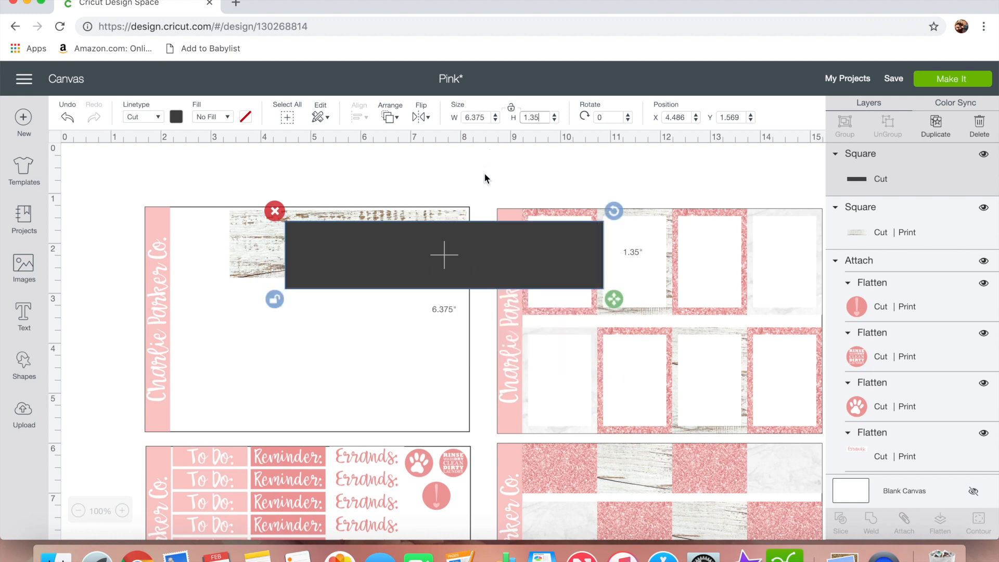
left_click_drag(482, 267, 348, 331)
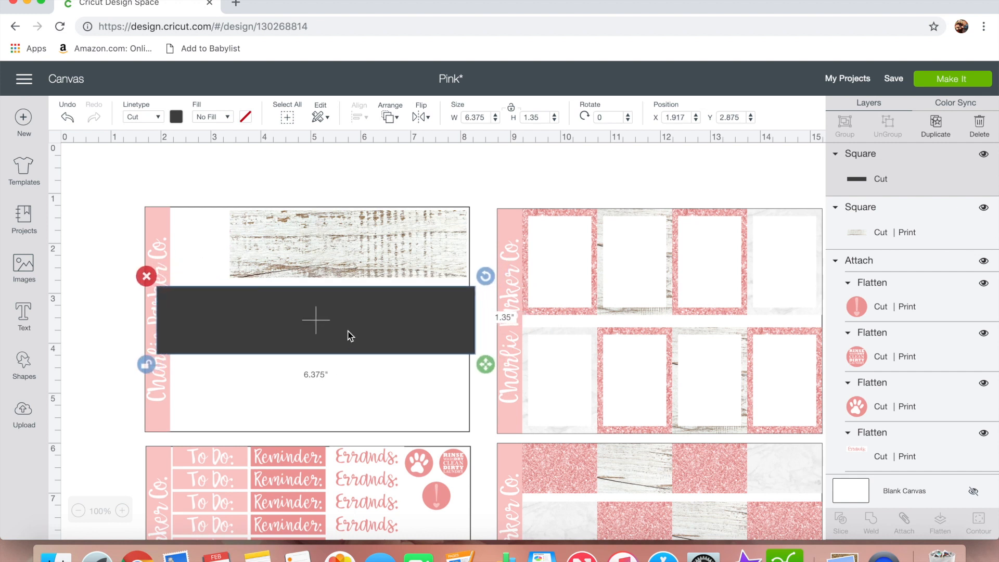
Give the 6.375 × 1.35 inch rectangle a print fill with the white distressed wood pattern and open the pattern for editing
left_click(221, 116)
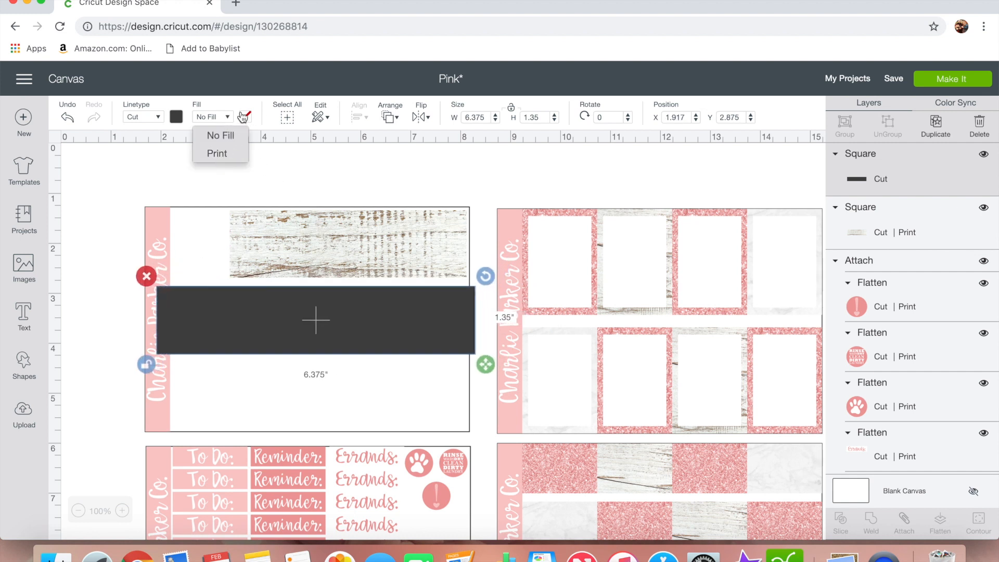
left_click(217, 153)
left_click(245, 117)
left_click(292, 171)
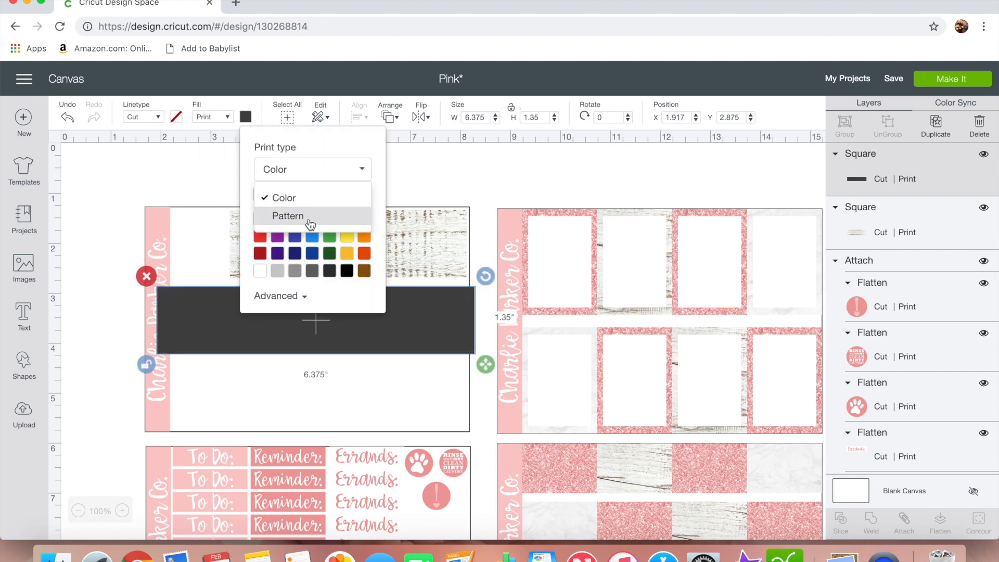
left_click(311, 224)
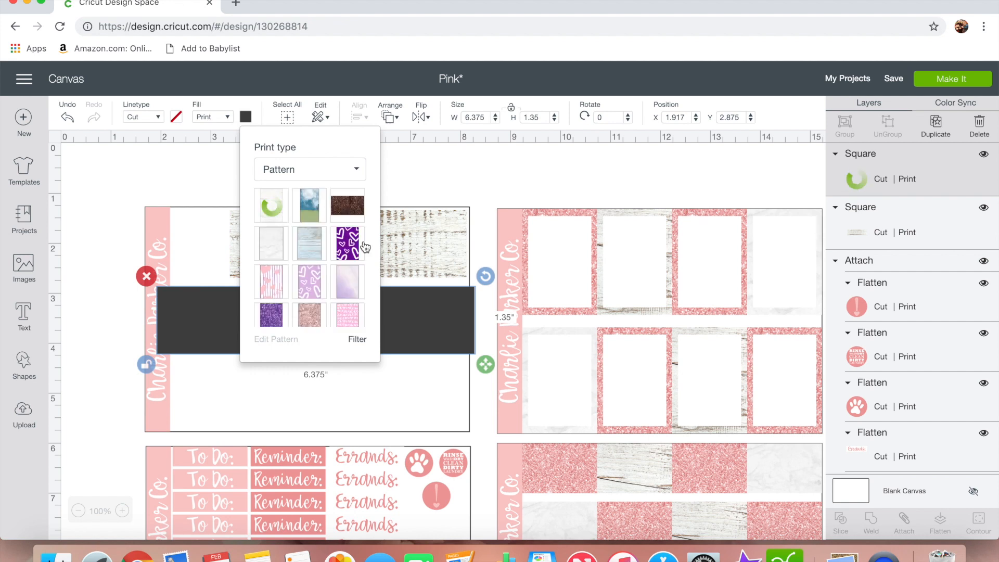
left_click(263, 339)
Scale the wood pattern to 155, flip it horizontally, and shift the long banner slightly toward the card's left edge
left_click_drag(694, 196, 700, 196)
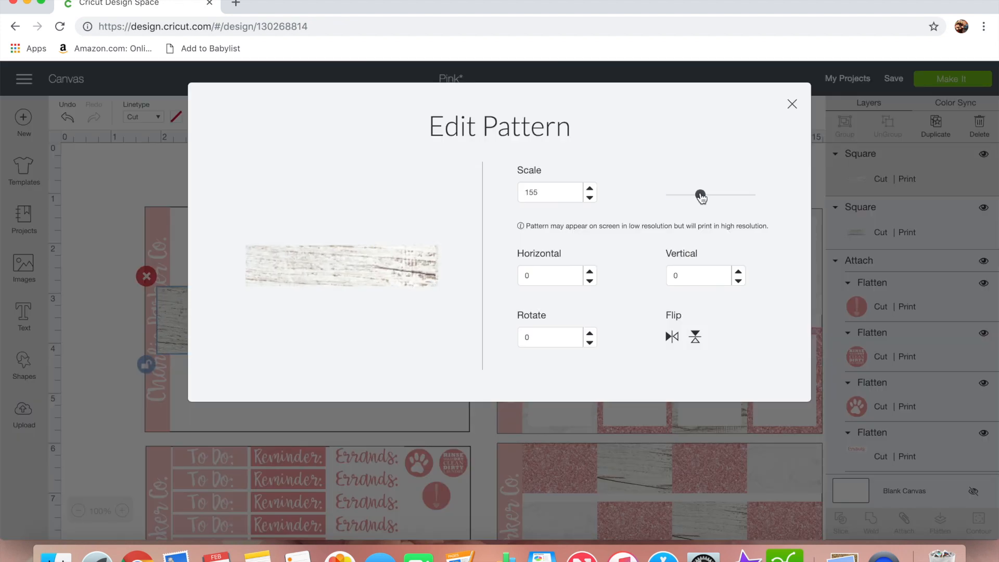
left_click(672, 337)
left_click(792, 103)
left_click_drag(316, 320, 290, 312)
Detach the pieces of the card behind the wood banners and delete its Charlie Parker Co. side strip
left_click(197, 223)
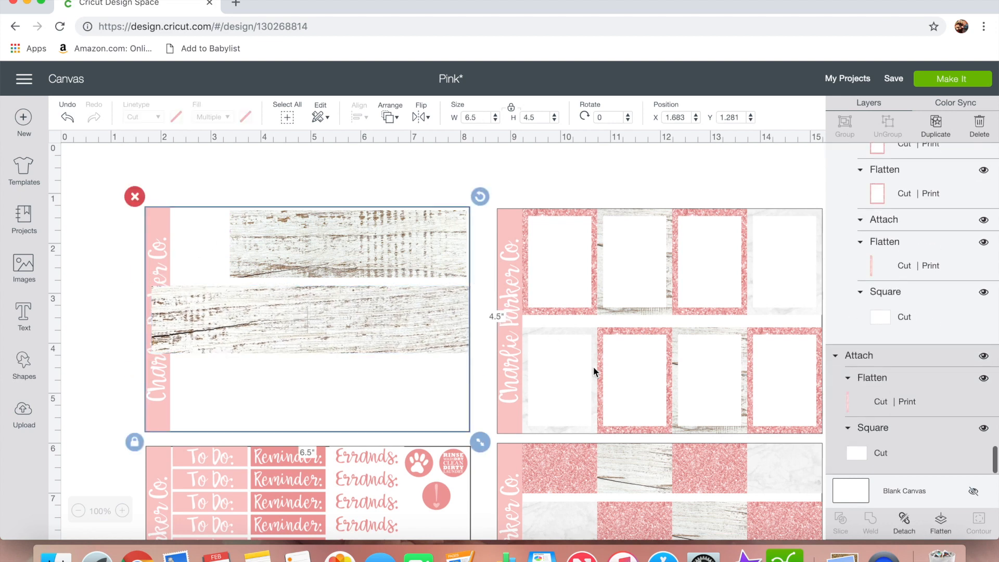
left_click(904, 528)
left_click(484, 297)
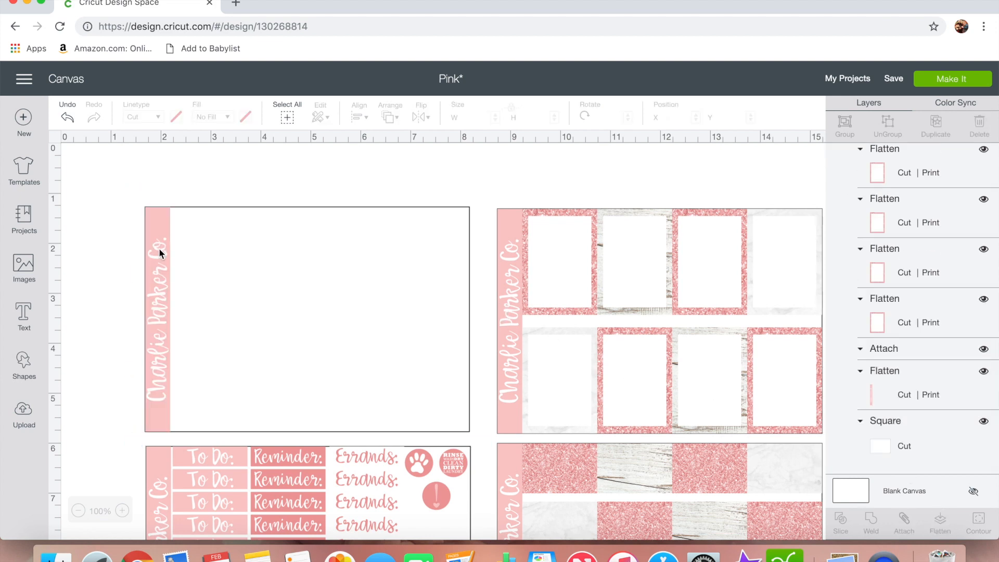
left_click(159, 250)
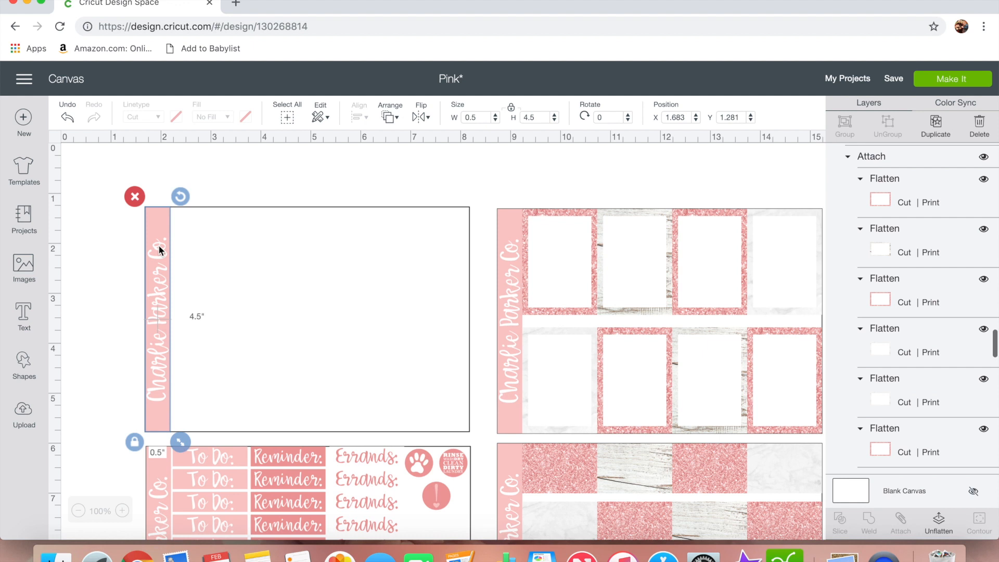
left_click(138, 201)
Send the blank card to the back and restack the banners, the 6.375 inch one along its top and the 4.75 inch one beneath
right_click(201, 267)
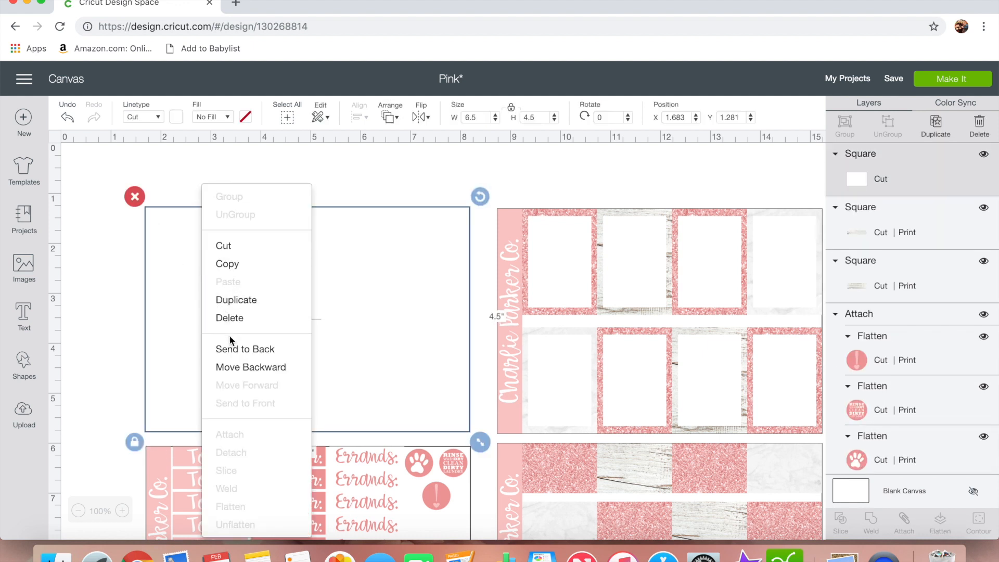
left_click(232, 347)
mouse_move(301, 319)
left_mouse_down()
mouse_move(295, 379)
mouse_move(304, 319)
left_mouse_up()
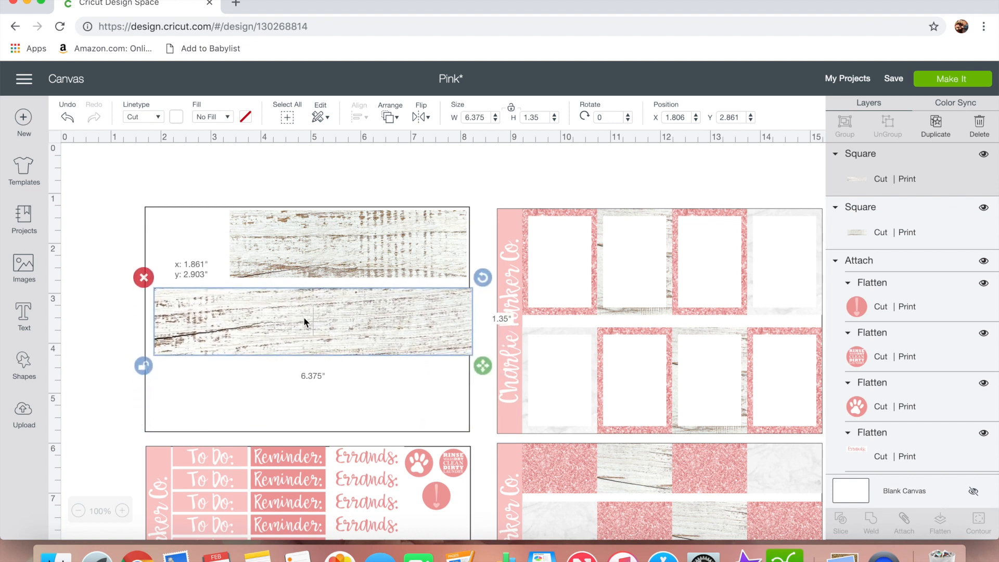
left_click_drag(310, 251, 313, 353)
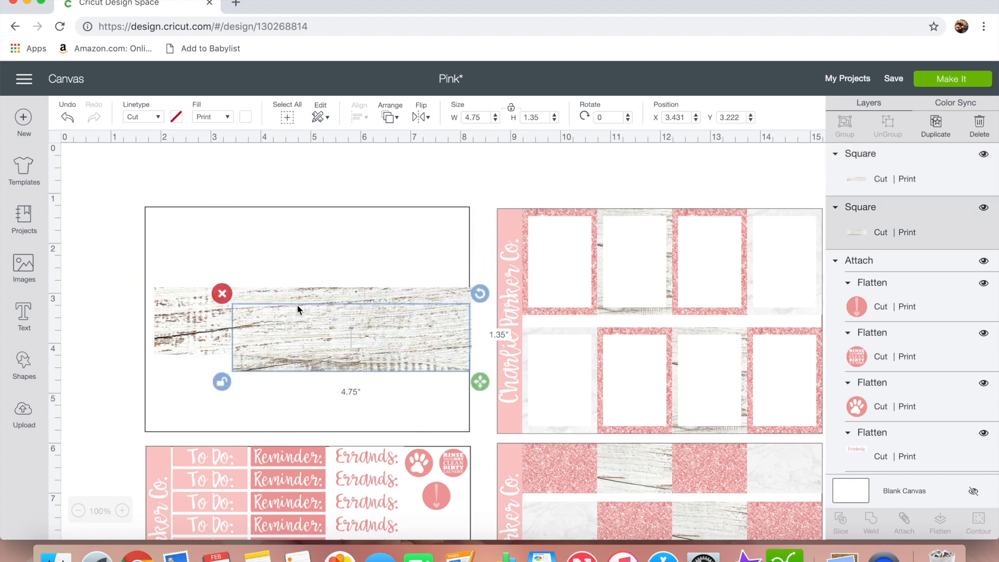
mouse_move(297, 298)
left_mouse_down()
mouse_move(290, 214)
mouse_move(315, 295)
left_mouse_up()
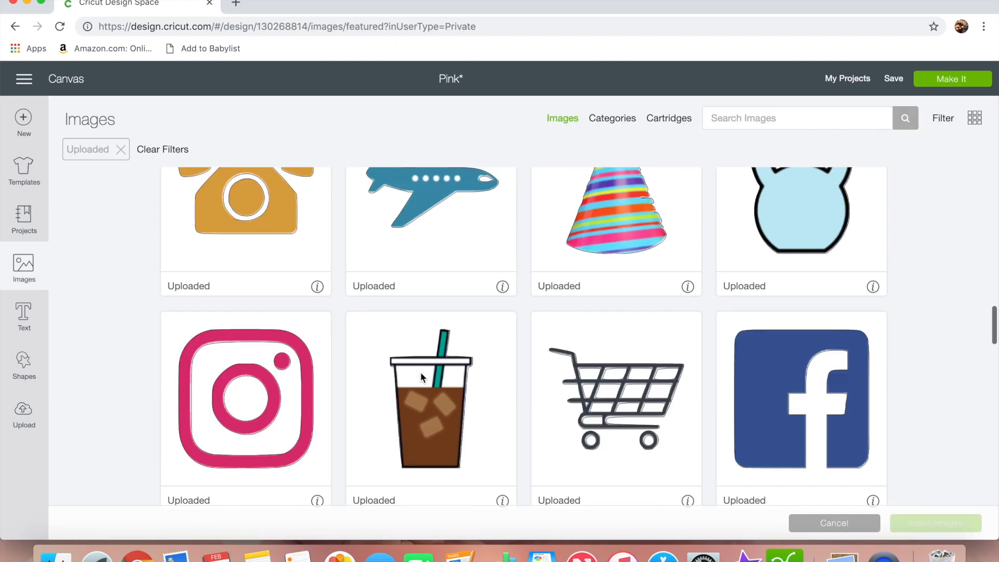
Insert the uploaded charlieparkerco logo, rotate it to 270°, and shrink it into the card's lower-left corner
scroll(500, 313, "down", 10)
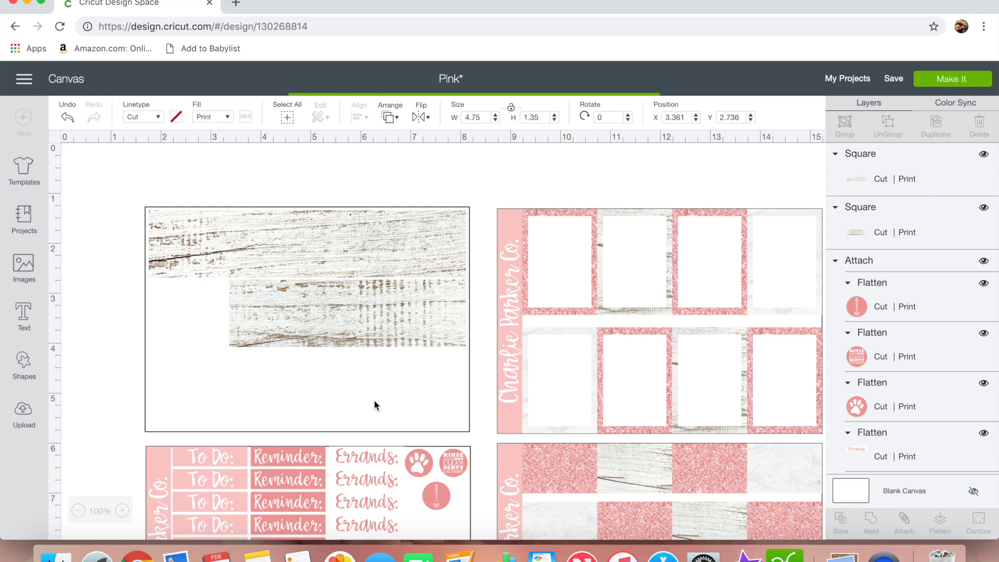
left_click_drag(240, 319, 232, 335)
left_click_drag(292, 272, 167, 272)
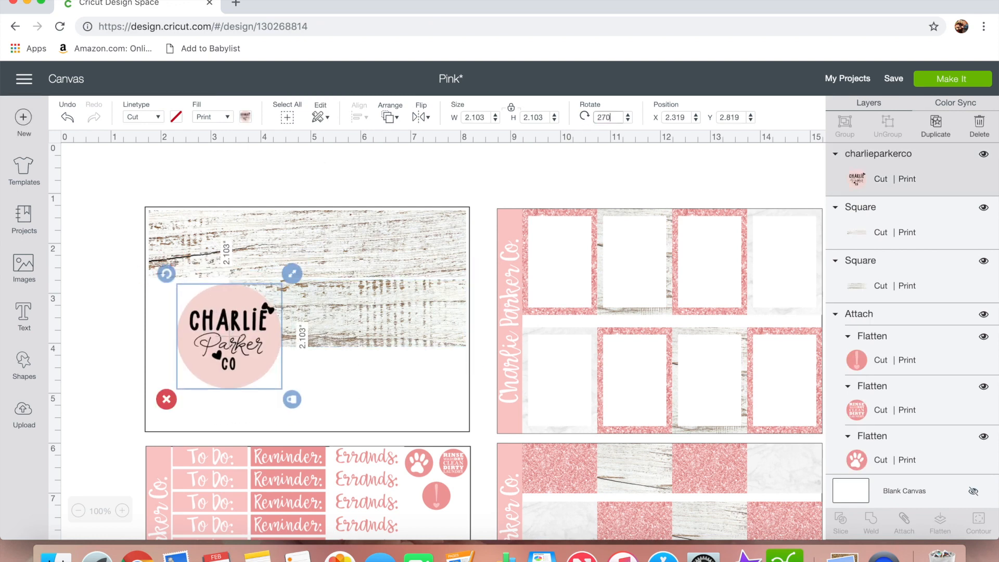
left_click_drag(292, 398, 194, 324)
left_click_drag(167, 292, 164, 413)
Duplicate the 6.375 inch wood banner, set the copy's height to 0.125 inch, and place this strip below the banners
left_click(268, 329)
left_click_drag(352, 229, 351, 264)
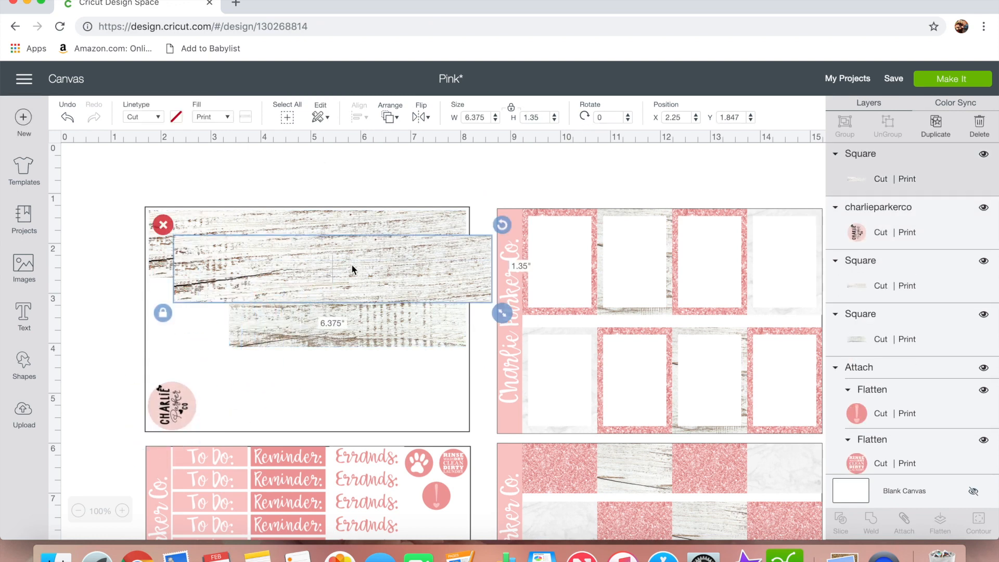
left_click_drag(351, 263, 352, 334)
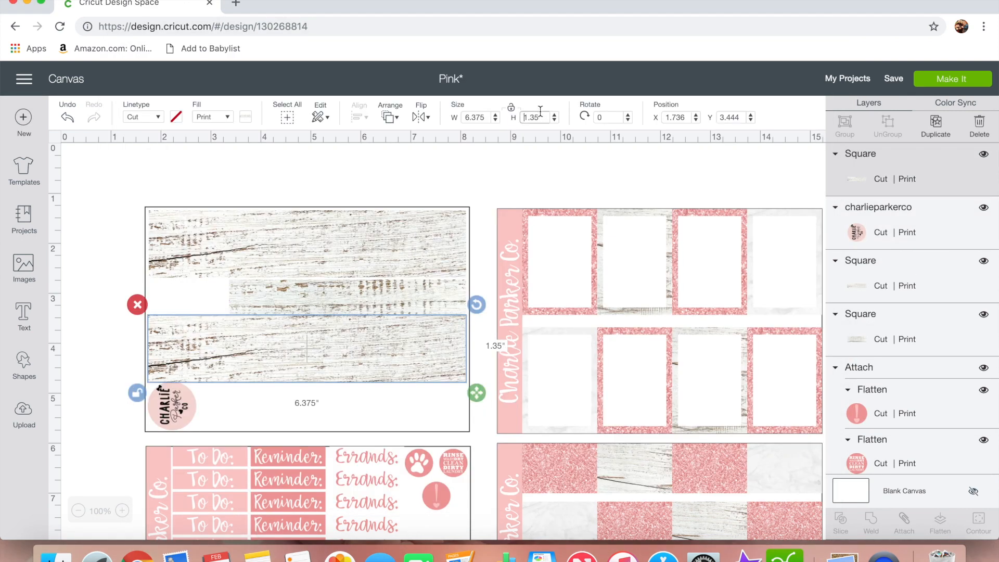
type(".125")
key("Return")
left_click_drag(329, 319, 329, 380)
Give the thin strip a light pink print fill and duplicate it into a stack of five strips under the banners
left_click(212, 116)
left_click(216, 151)
left_click(245, 117)
key("ctrl+d")
key("ctrl+d")
key("ctrl+d")
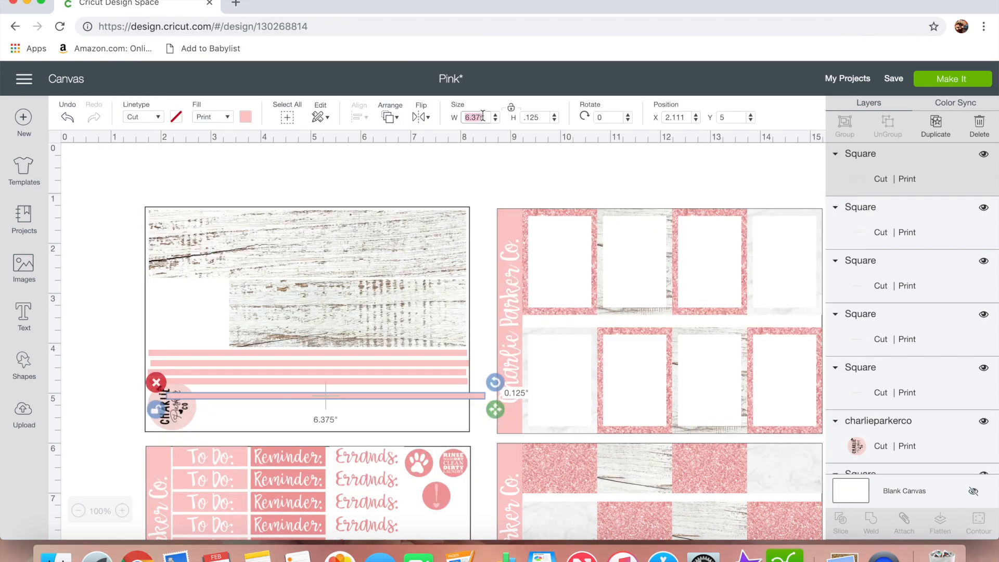
Shorten the fifth pink strip to the shorter wood banner's width and copy it to stack four short strips at the card's lower edge
left_click_drag(495, 410, 414, 408)
left_click_drag(347, 395, 375, 412)
key("super+v")
key("super+v")
key("super+v")
left_click_drag(389, 415, 363, 430)
Move the logo clear of the pink strips, then align all strips to the right and distribute them vertically
left_click_drag(178, 401, 190, 312)
left_click(243, 353)
left_click(244, 363, "shift")
left_click(245, 373, "shift")
left_click(359, 118)
left_click(392, 204)
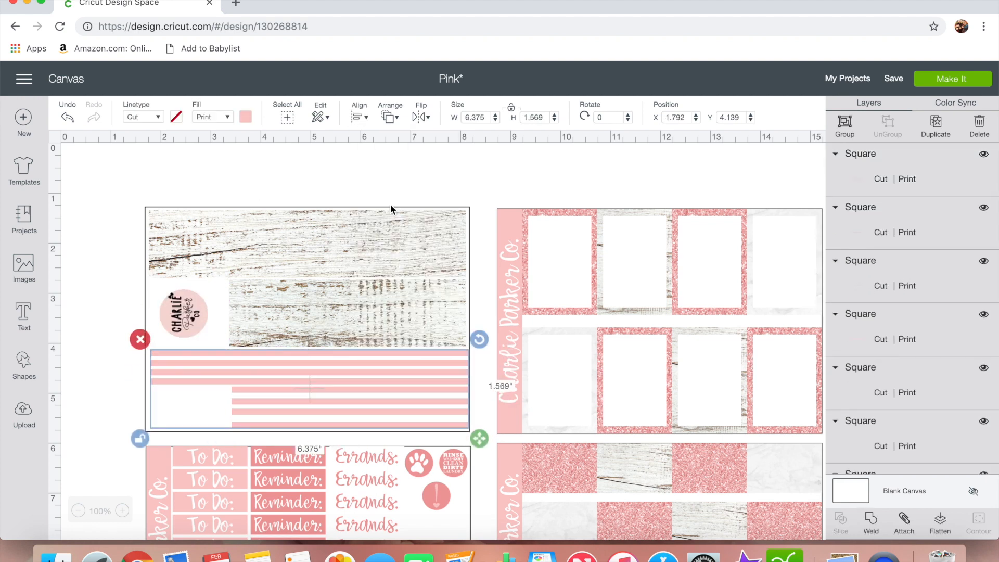
left_click(360, 117)
left_click(398, 330)
left_click(261, 398)
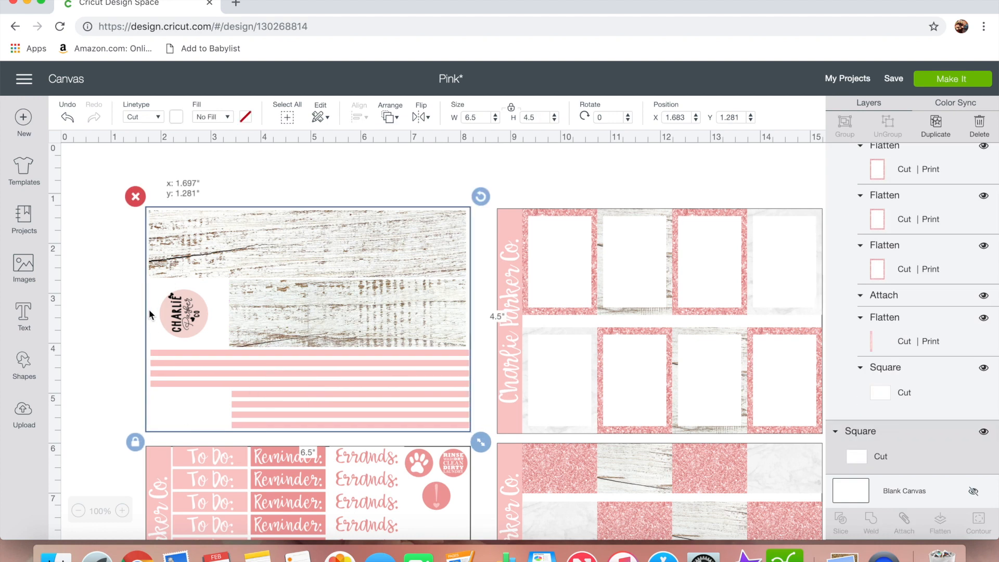
Nudge the blank card and both wood banners slightly so the pieces sit evenly within the card outline
left_click_drag(148, 311, 149, 310)
left_click_drag(304, 237, 305, 237)
left_click_drag(343, 300, 343, 300)
Shrink the logo to about 0.76 inch and place it in the empty corner beside the short pink strips
scroll(208, 390, "down", 1)
left_click(208, 406)
left_click_drag(182, 283, 173, 382)
left_click_drag(214, 407, 204, 395)
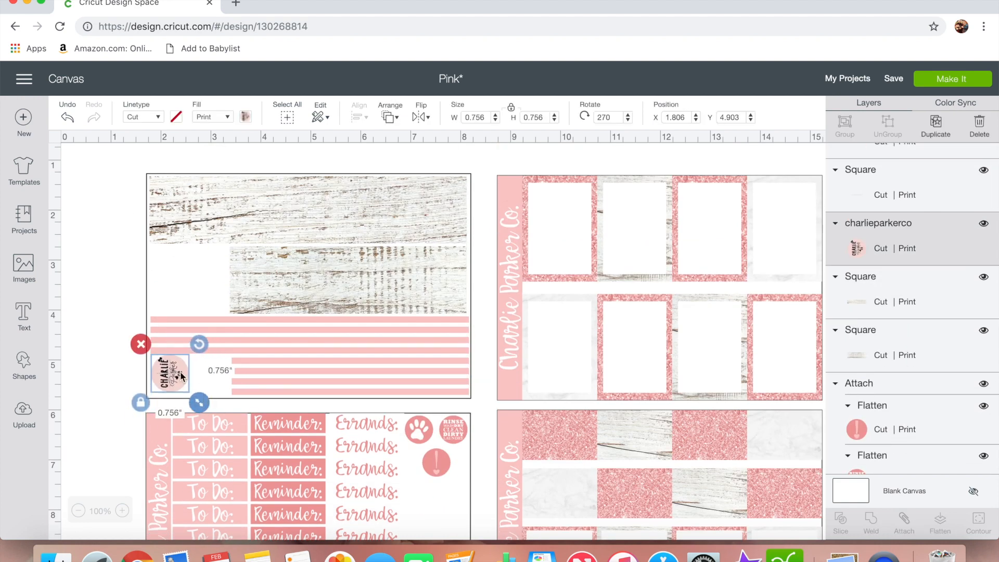
left_click(122, 511)
left_click(253, 446)
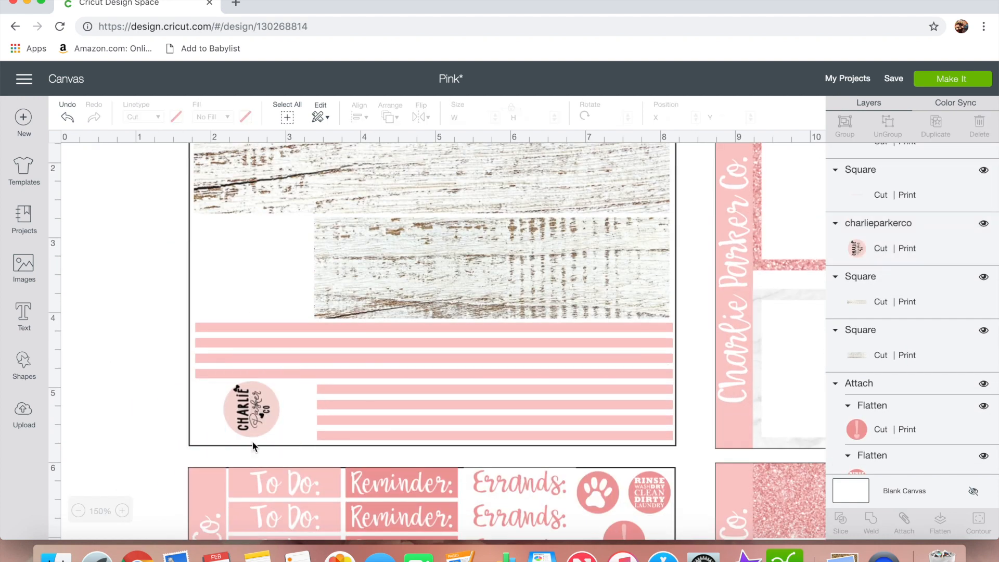
scroll(150, 390, "up", 3)
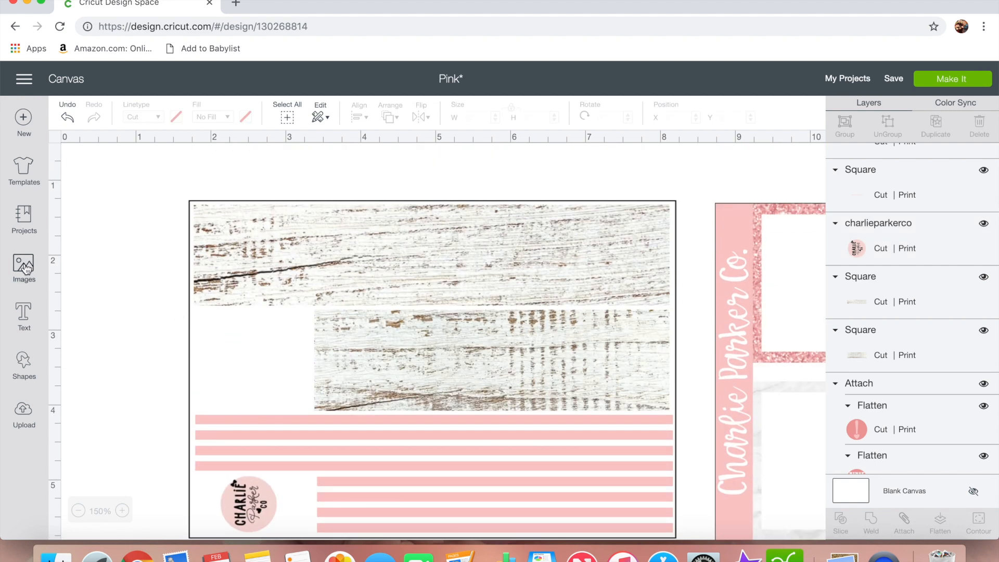
Search the uploaded images for "scripture"
left_click(24, 267)
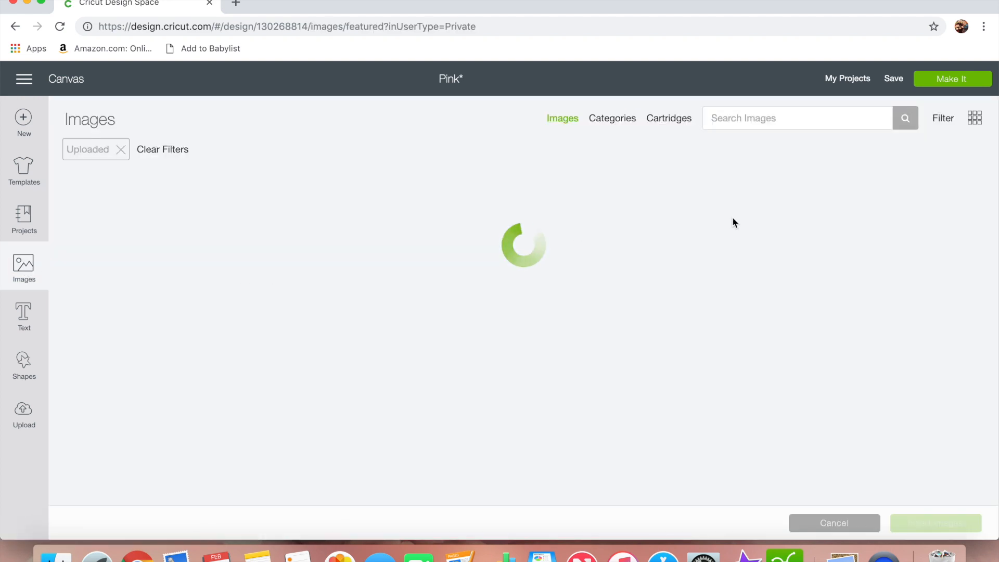
left_click(742, 118)
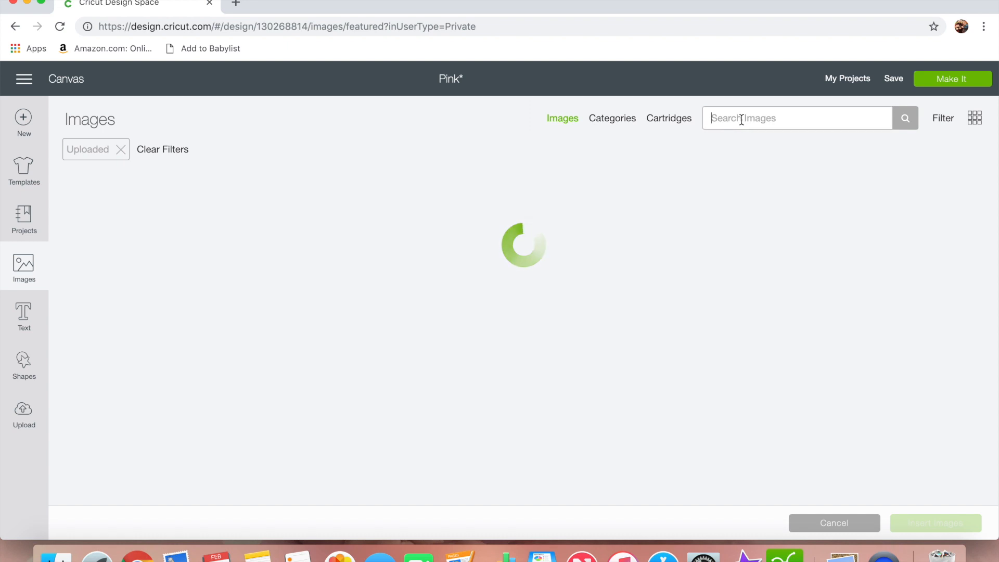
type("scripture")
key("Return")
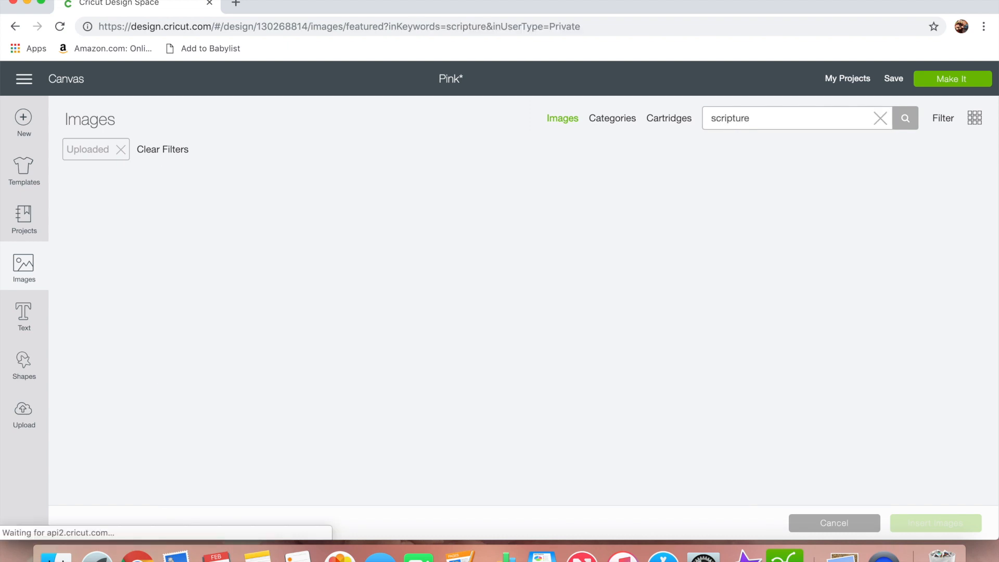
Search for "bible" without the Uploaded filter and insert the "be joyful always" heart image
double_click(746, 123)
type("bible")
key("Return")
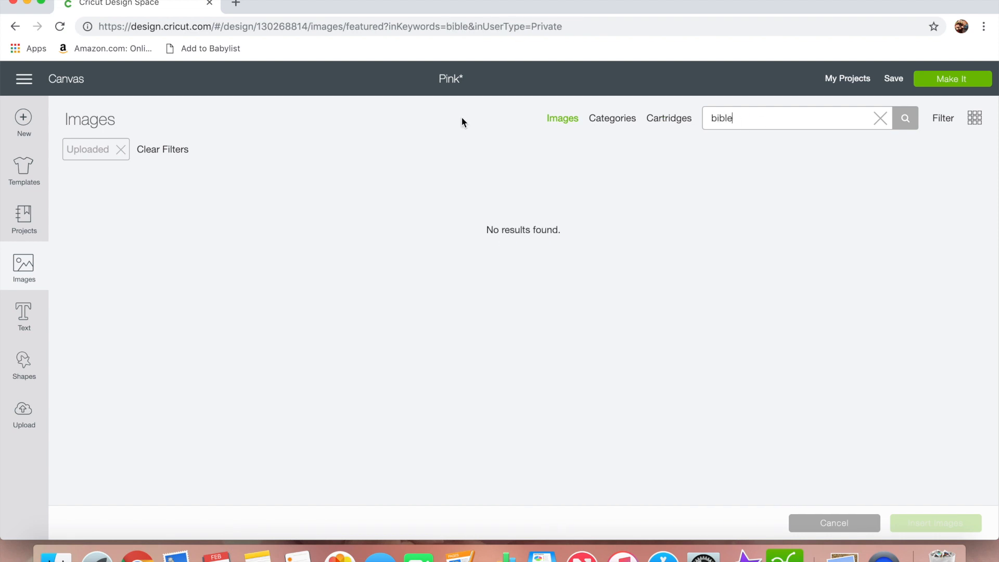
left_click(165, 150)
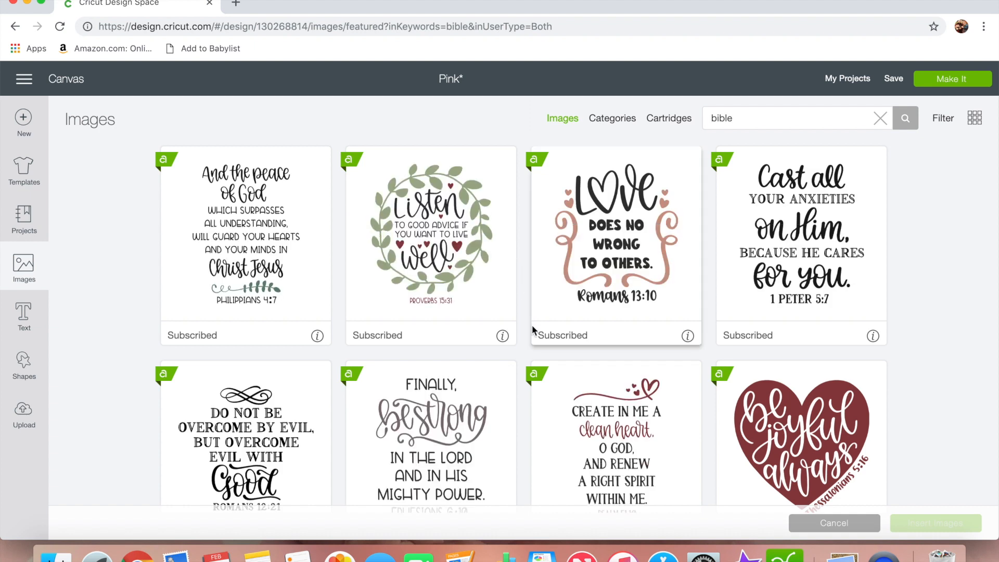
scroll(525, 330, "down", 1)
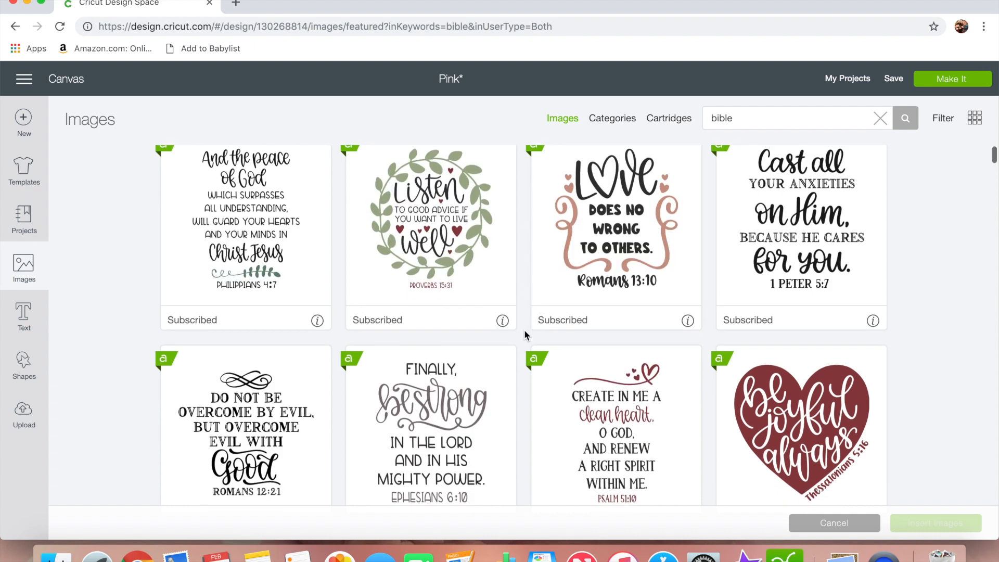
scroll(525, 334, "down", 10)
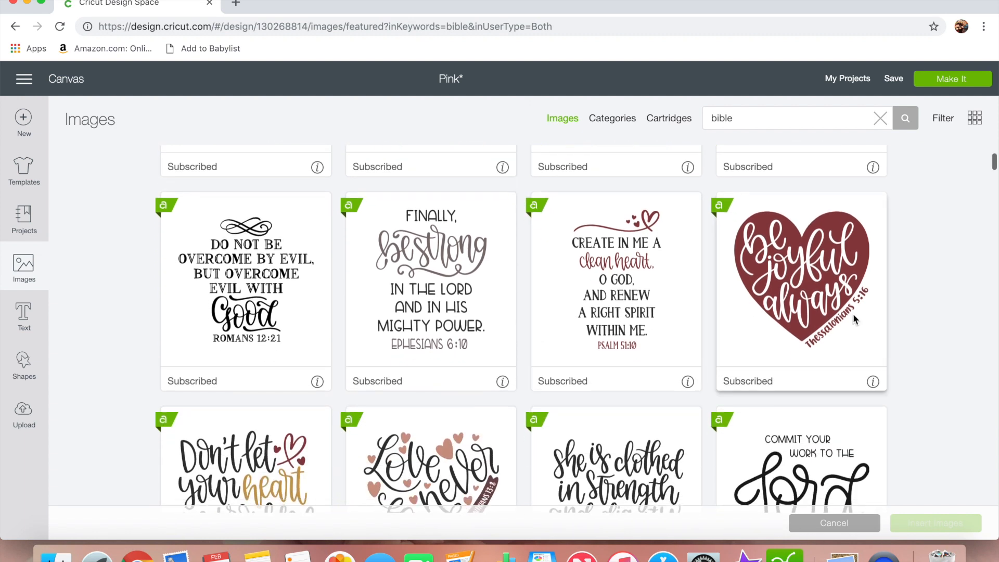
left_click(821, 285)
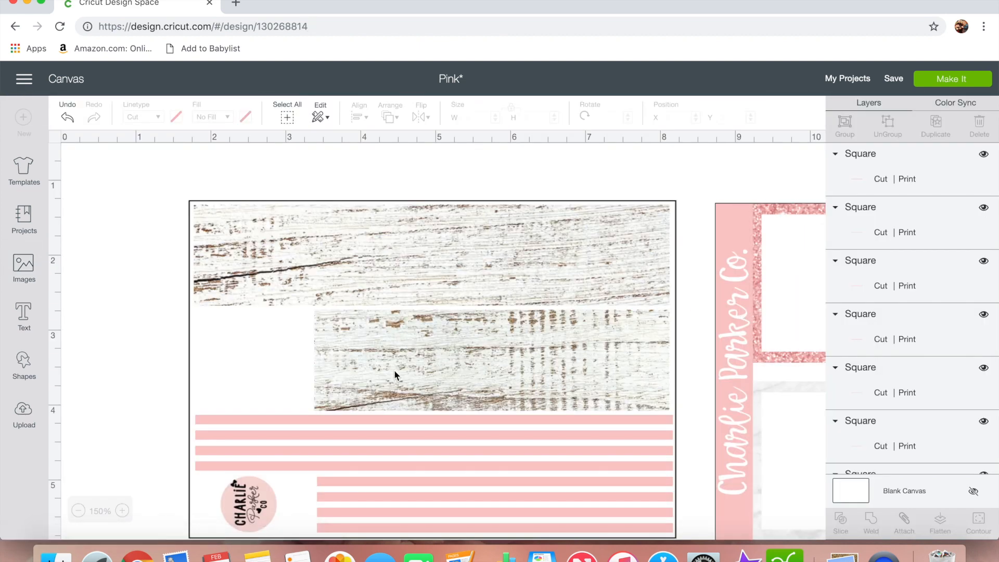
Move the inserted "be joyful always" heart onto the empty canvas area below the To Do and Reminder card
scroll(394, 370, "down", 3)
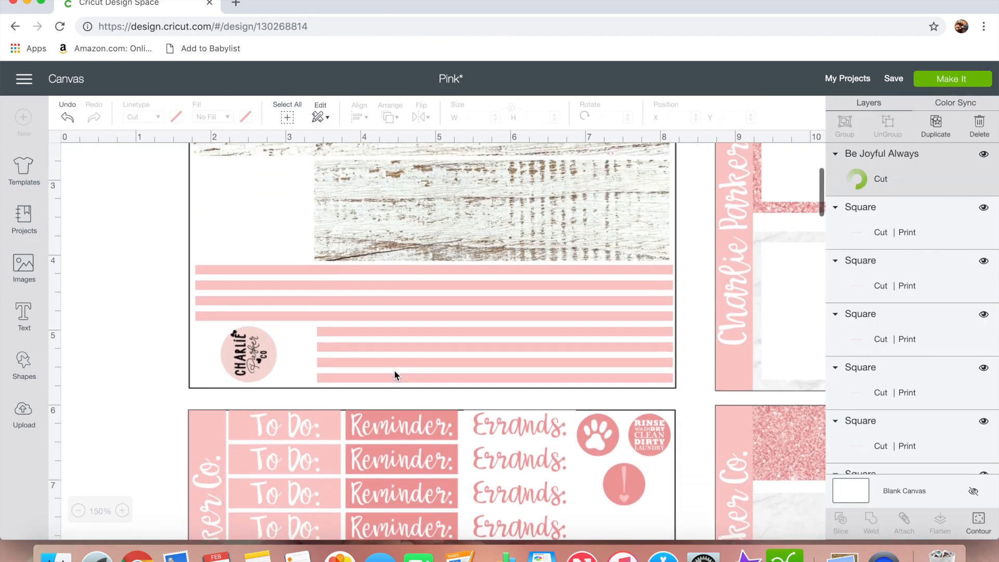
scroll(395, 369, "up", 3)
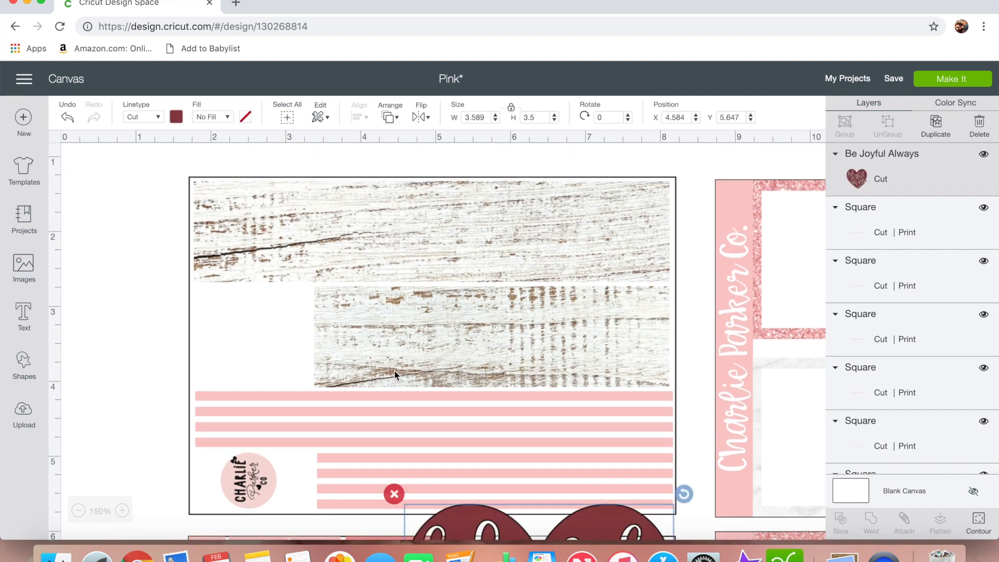
scroll(395, 373, "down", 4)
left_click_drag(529, 414, 492, 416)
scroll(492, 417, "down", 10)
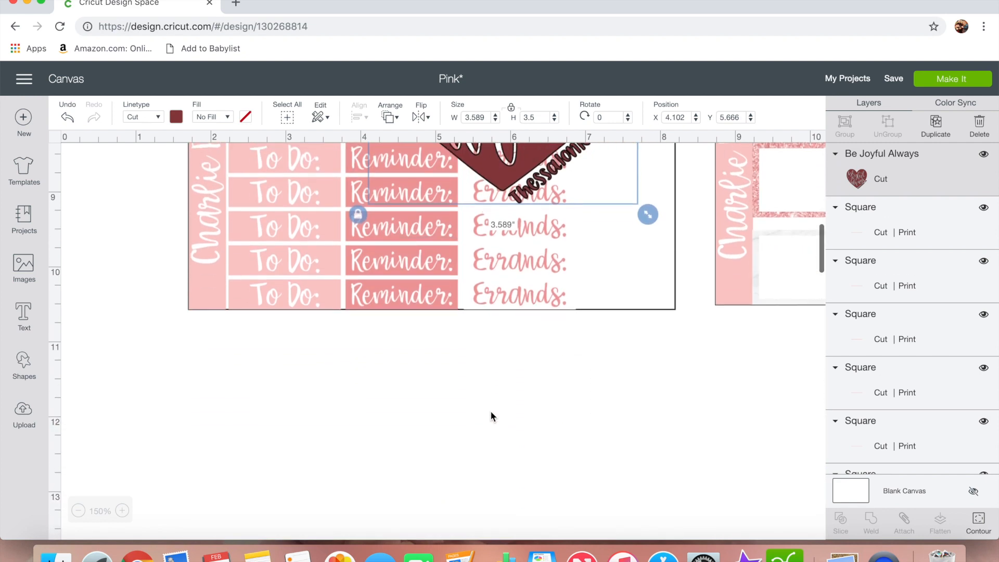
left_click_drag(509, 173, 534, 394)
scroll(531, 388, "down", 2)
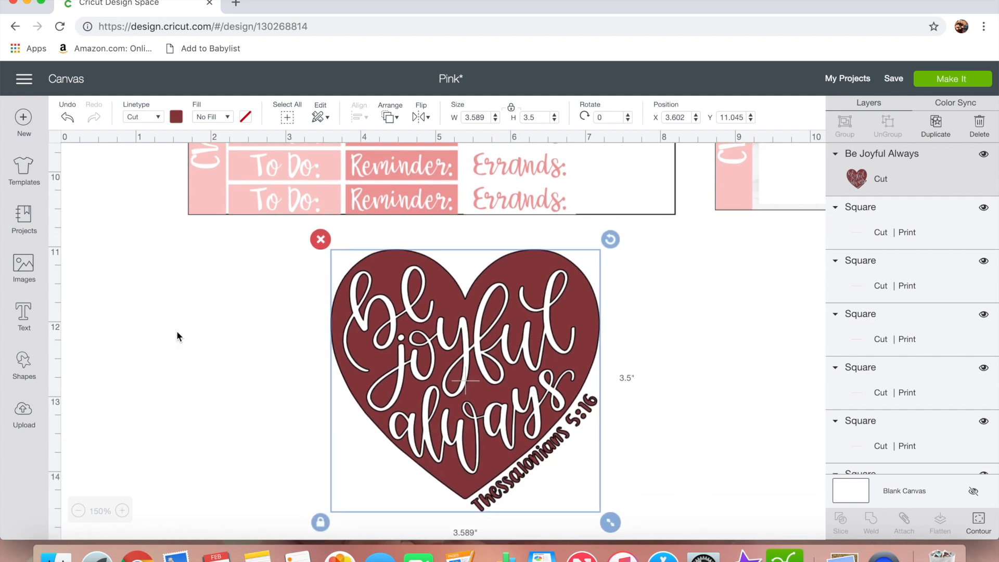
Insert a basic heart shape and move it over the "be joyful always" art
left_click(21, 374)
left_click(80, 459)
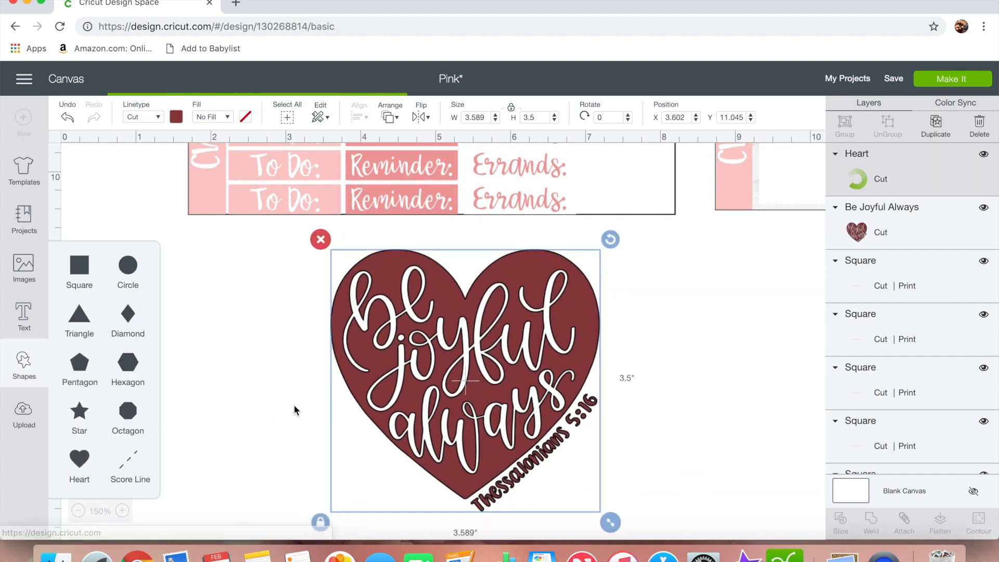
scroll(396, 309, "up", 1)
scroll(396, 309, "up", 8)
left_click_drag(425, 226, 422, 438)
scroll(422, 440, "down", 4)
scroll(422, 440, "down", 4)
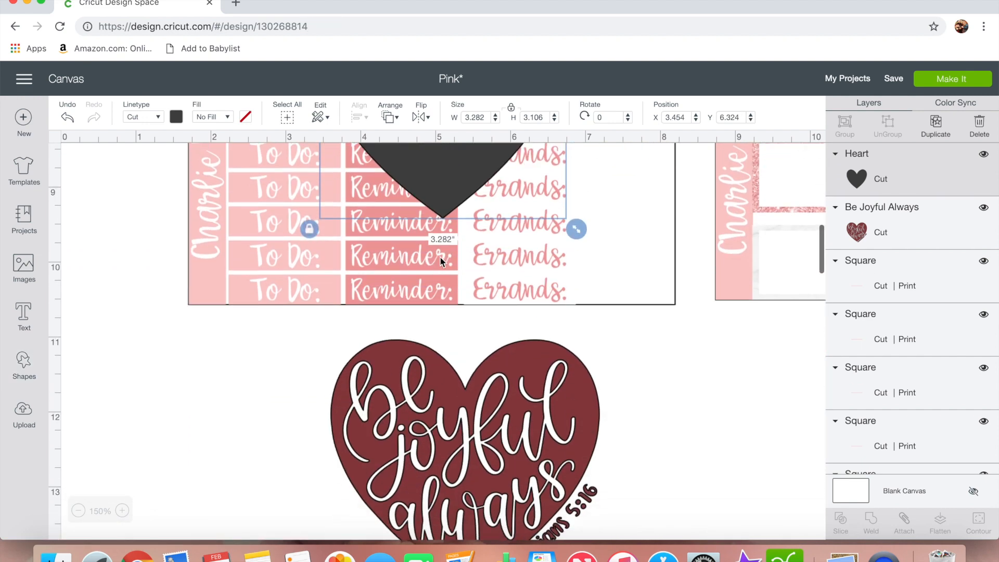
left_click_drag(458, 195, 463, 541)
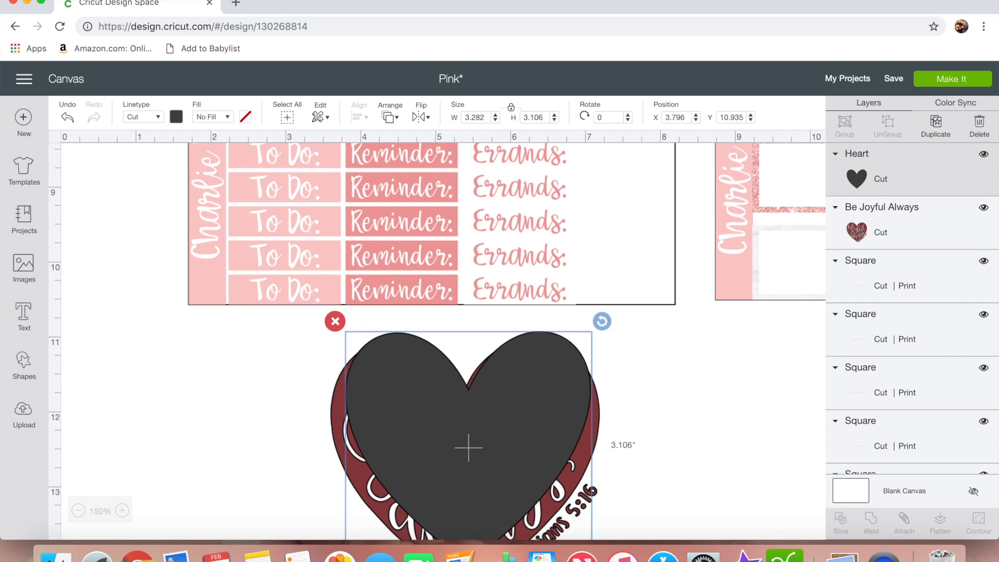
Align the plain heart with the art and stretch it, with proportions unlocked, to about 3.5 × 3.3 inches
scroll(467, 476, "down", 3)
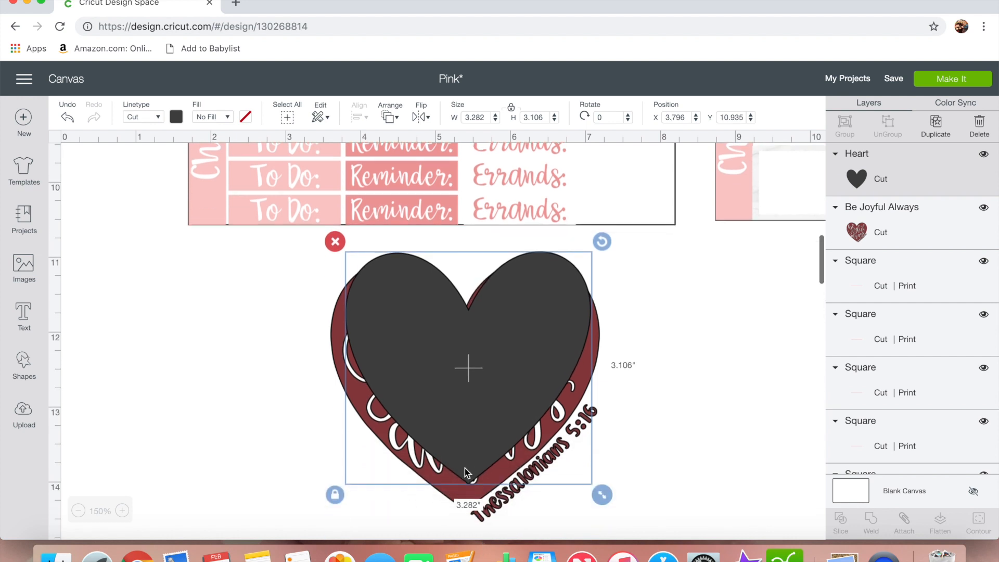
left_click_drag(476, 349, 468, 364)
left_click_drag(596, 467, 613, 474)
left_click_drag(530, 343, 530, 345)
left_click_drag(601, 474, 602, 467)
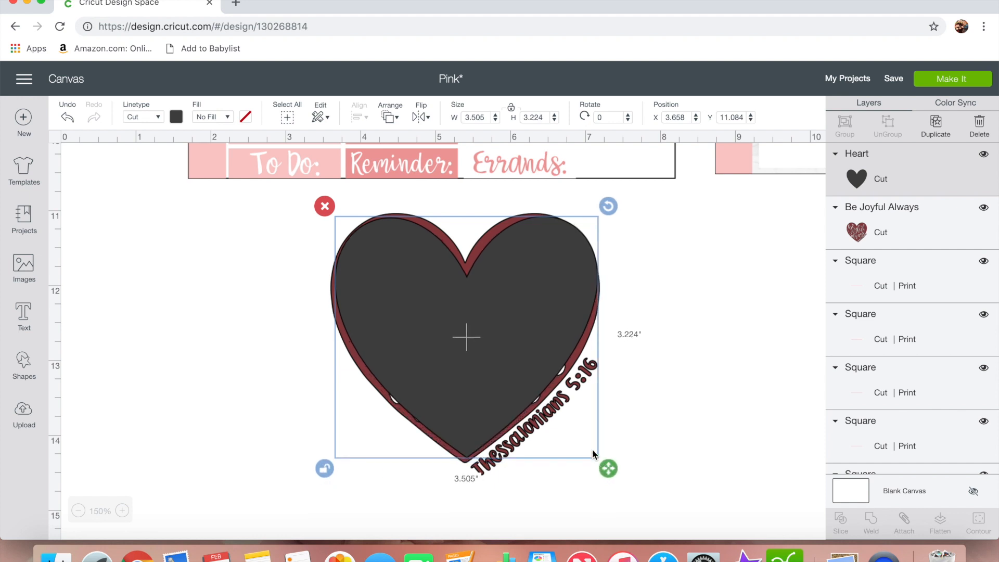
mouse_move(602, 465)
left_mouse_down()
mouse_move(632, 494)
mouse_move(610, 479)
left_mouse_up()
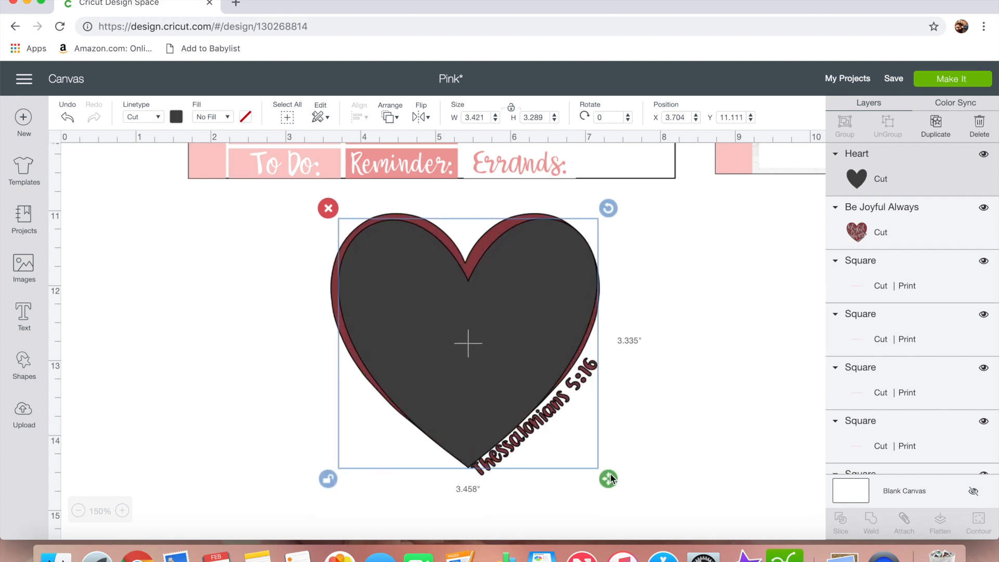
Color the plain heart white and place it behind the "be joyful always" art as a backing
left_click(176, 117)
left_click(191, 167)
left_click(283, 404)
Insert a circle, stretch it into an oval about 0.58 × 2.5 inches, and tilt it over the "Thessalonians 5:16" text
left_click(24, 365)
left_click(124, 285)
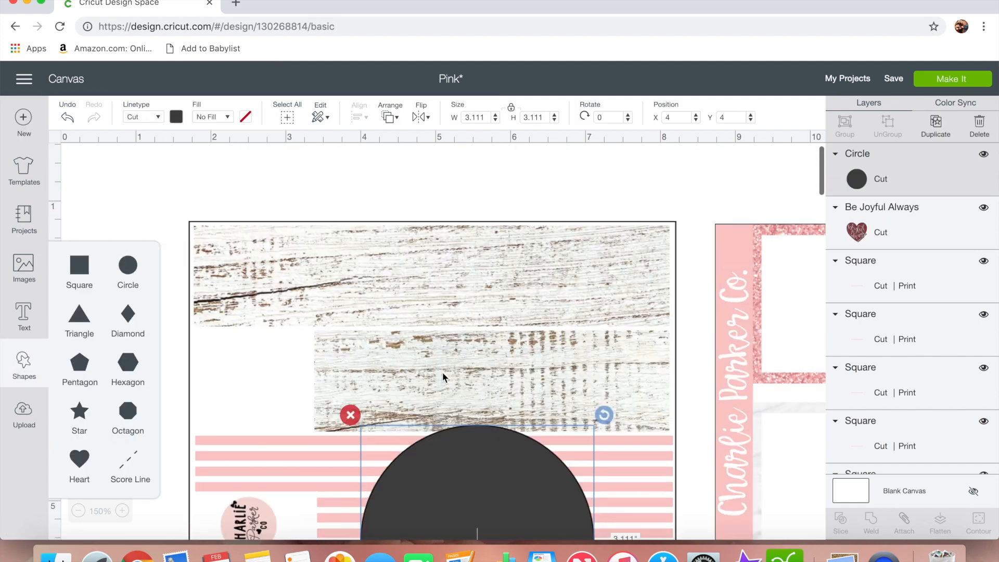
left_click_drag(475, 515, 544, 313)
left_click(419, 462)
left_click_drag(673, 462, 502, 411)
left_click_drag(504, 205, 640, 261)
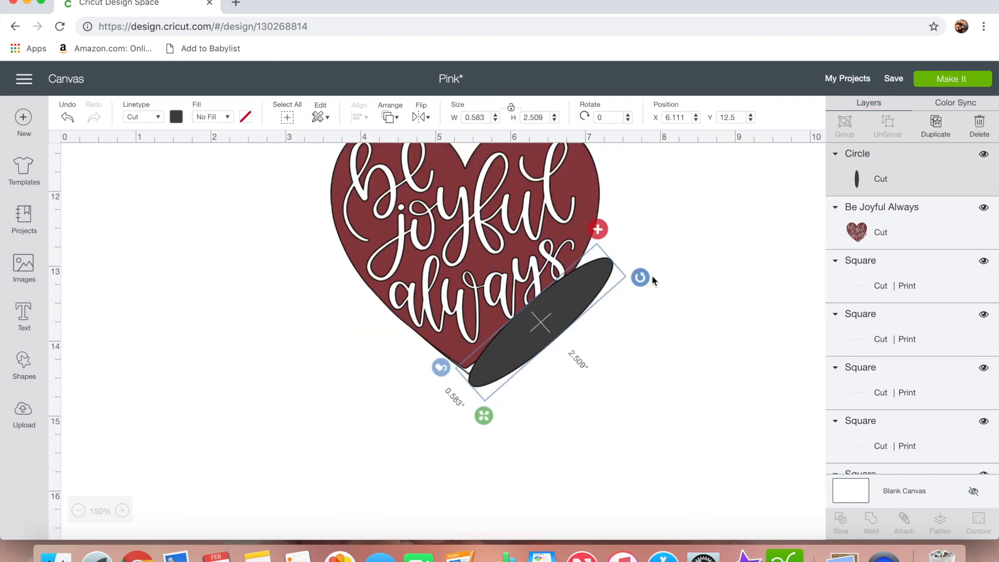
mouse_move(623, 397)
left_mouse_down()
mouse_move(591, 391)
mouse_move(610, 397)
left_mouse_up()
Color the tilted oval white and send it behind the "Thessalonians 5:16" text
left_click(614, 375)
scroll(566, 334, "up", 2)
left_click(565, 334)
key("super+shift+Down")
left_click(424, 450)
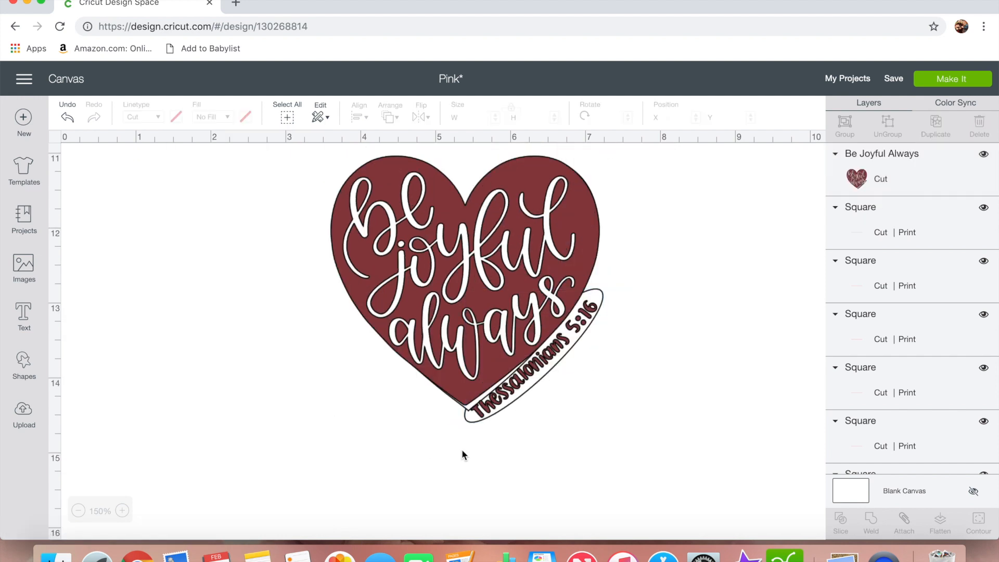
Set the white heart and oval to print, and give the "be joyful always" art a pink print fill
left_click(458, 428)
left_click_drag(618, 438, 618, 446)
left_click(305, 185)
scroll(502, 321, "up", 2)
left_click(503, 321)
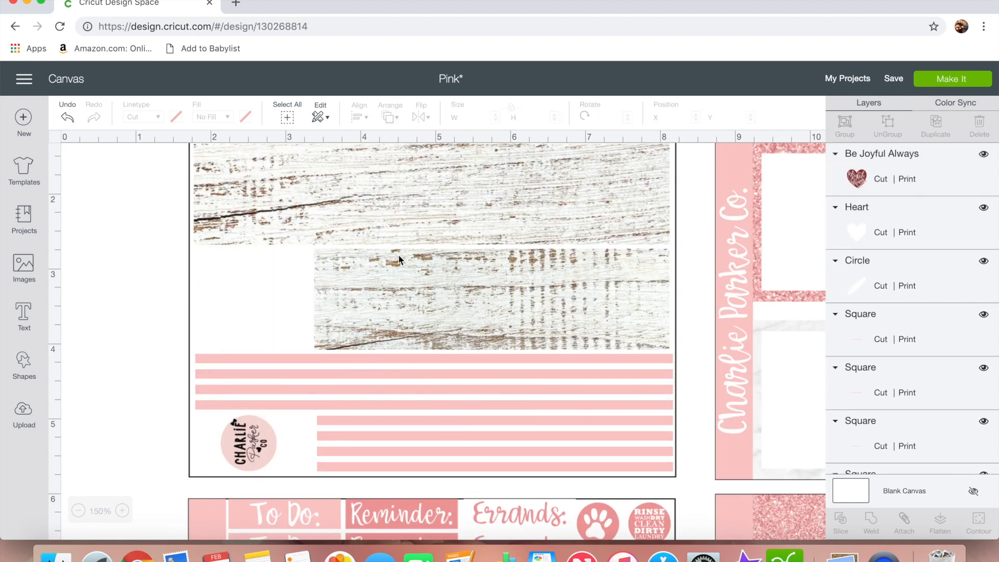
left_click(245, 117)
left_click(312, 195)
left_click(143, 286)
Flatten the "be joyful always" art together with its white heart and oval backings
left_click(869, 230, "shift")
left_click(869, 286, "shift")
left_click(939, 522)
Fit the flattened heart into the gap beside the shorter wood banner, rotated to about 268° and sized about 1.3 inches
left_click_drag(373, 381, 323, 350)
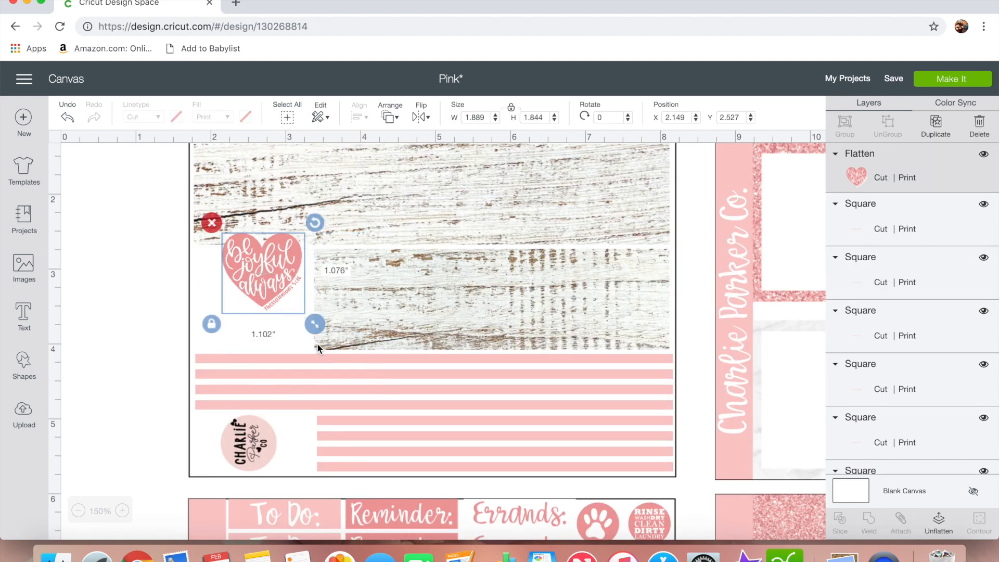
left_click_drag(314, 223, 210, 223)
left_click_drag(288, 342, 303, 359)
scroll(269, 299, "down", 2)
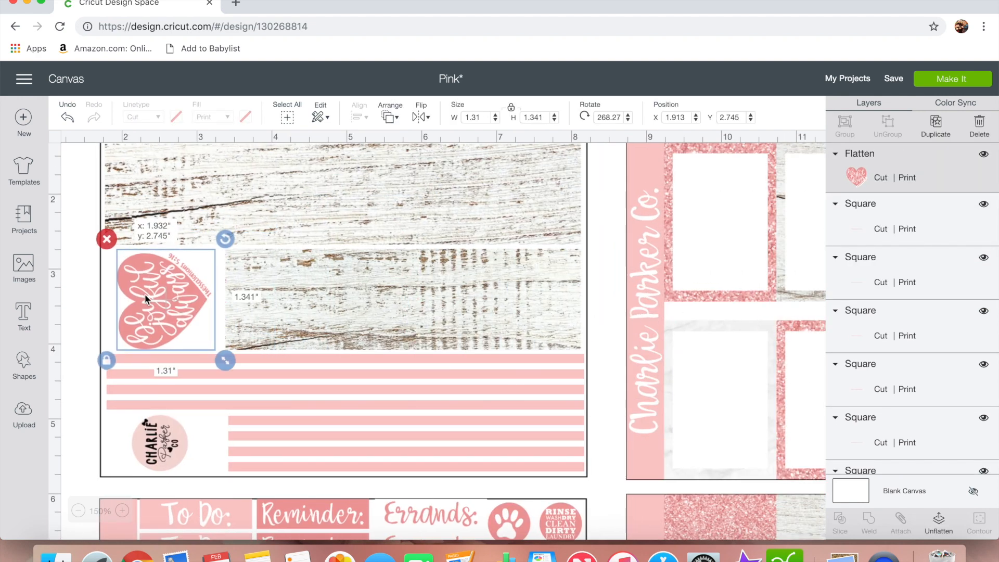
Select every piece of the wood banner card, including its outline, heart, strips and logo, and attach them together
scroll(269, 298, "down", 4)
left_click(78, 510)
scroll(416, 316, "up", 4)
scroll(416, 316, "left", 2)
scroll(457, 452, "right", 1)
scroll(457, 453, "up", 2)
scroll(457, 453, "left", 1)
left_click_drag(134, 183, 484, 376)
left_click(904, 522)
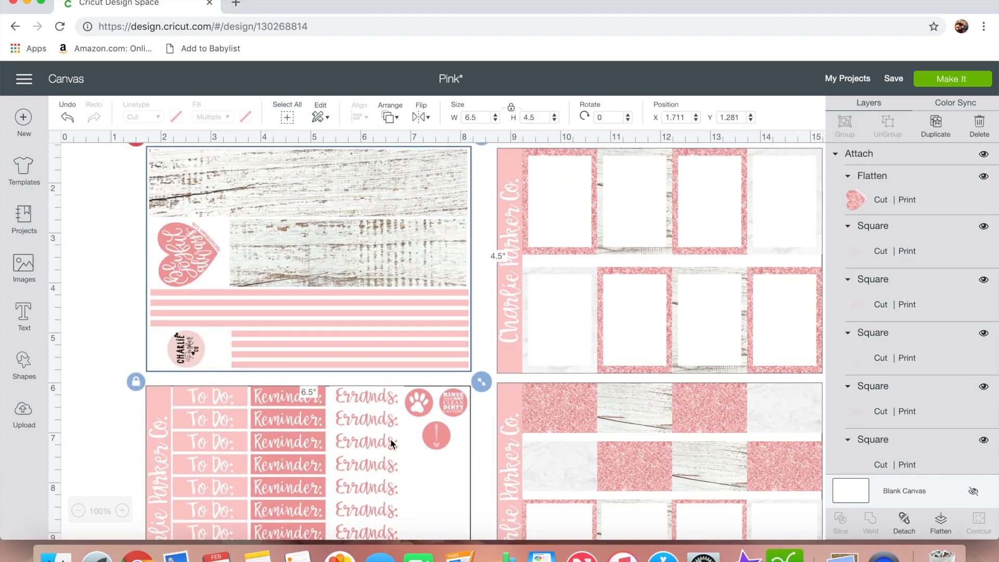
Check the finished cards and save the Pink project
scroll(391, 442, "down", 4)
scroll(391, 442, "up", 3)
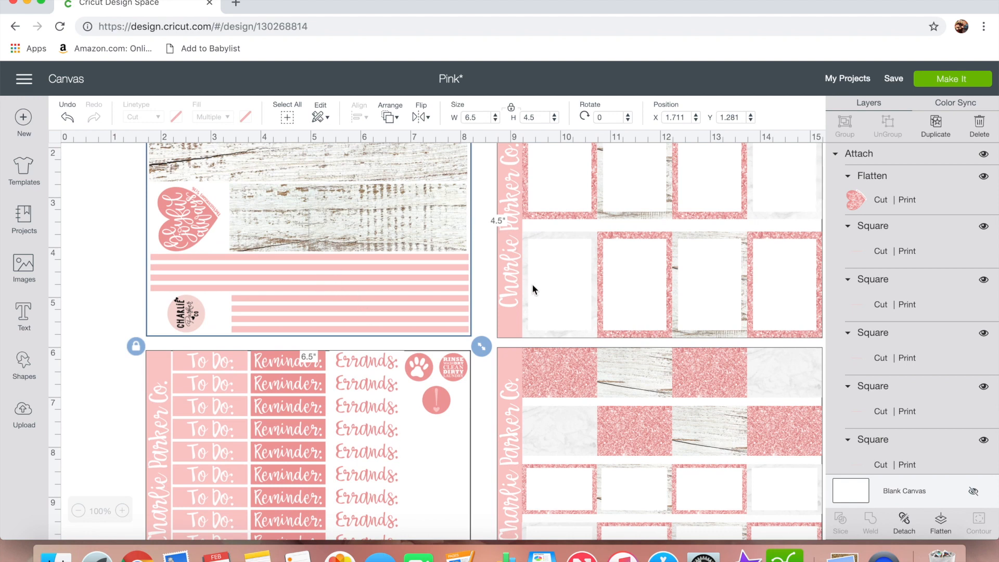
left_click(901, 82)
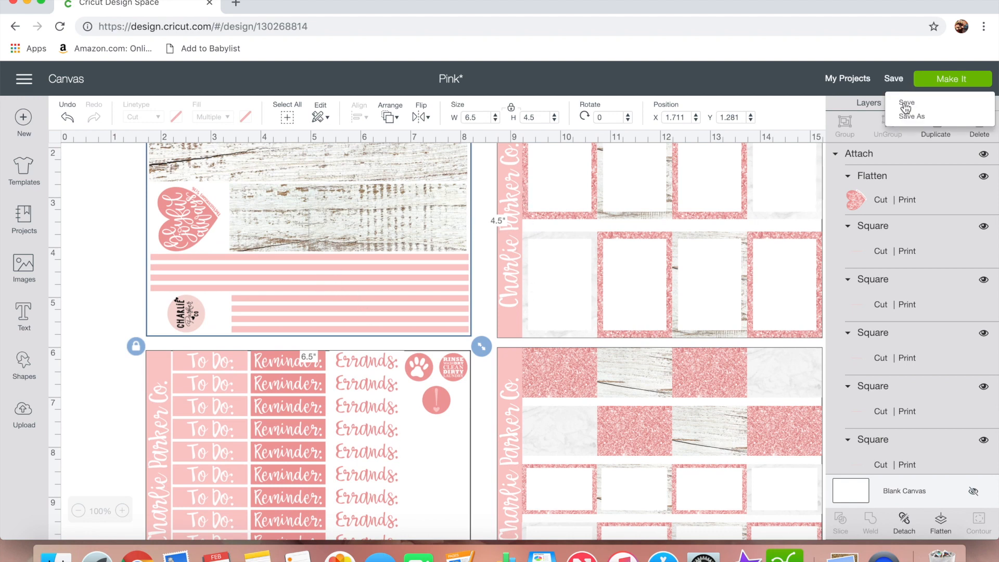
left_click(905, 104)
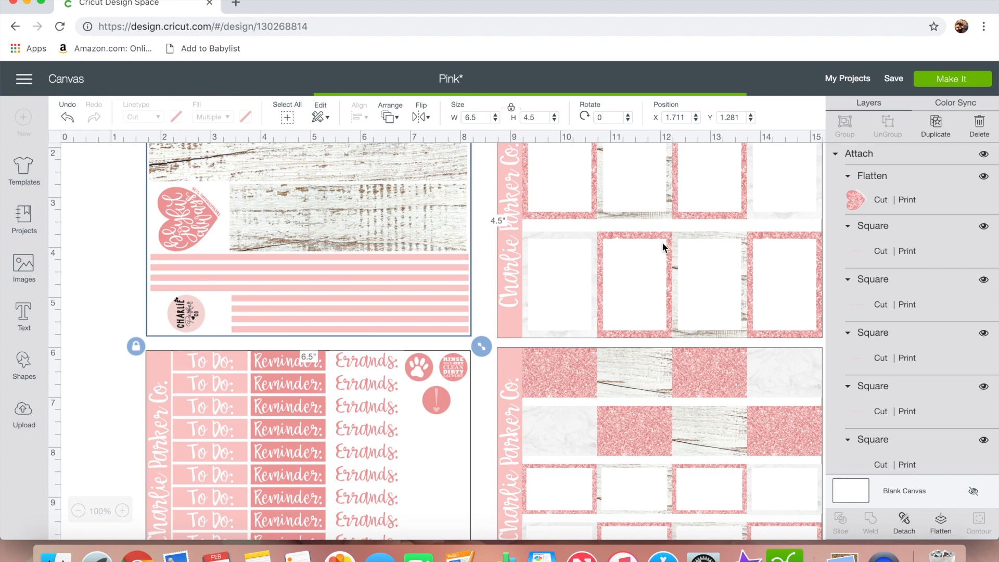